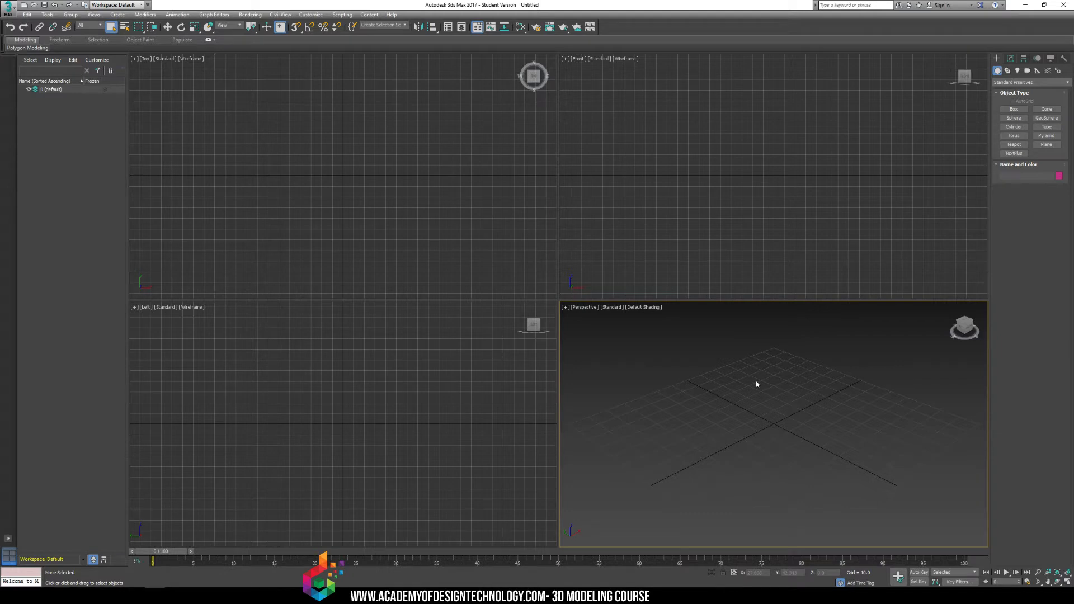
Create a standard primitive box about 96 long and 55 high in the perspective viewport and display edged faces.
{"action": "left_click", "coordinate": [1014, 109]}
{"action": "left_click_drag", "start_coordinate": [788, 360], "coordinate": [755, 523]}
{"action": "left_click", "coordinate": [757, 432]}
{"action": "right_click", "coordinate": [756, 432]}
{"action": "middle_click_drag", "start_coordinate": [780, 356], "coordinate": [760, 388]}
{"action": "key", "text": "F4"}
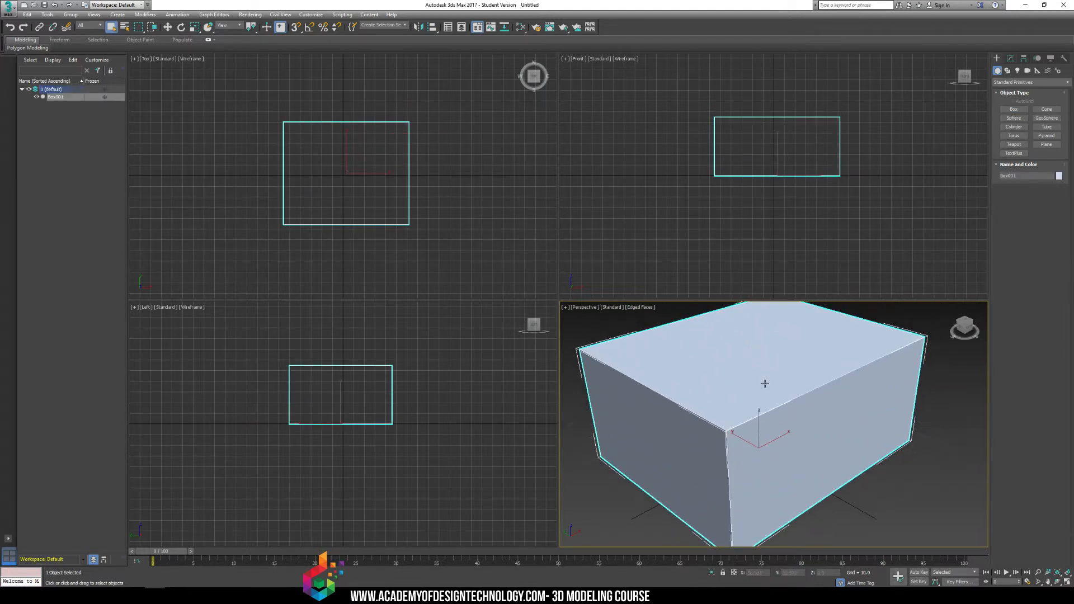
Set the box's length, width and height segments to 2 each.
{"action": "left_click", "coordinate": [1011, 59]}
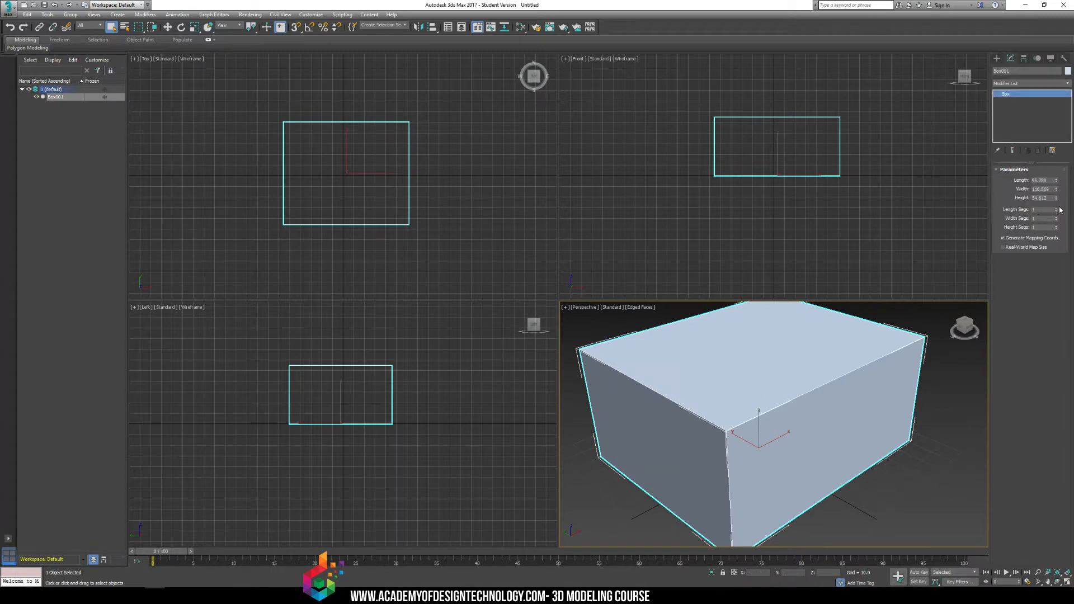
{"action": "left_click", "coordinate": [1057, 208]}
{"action": "left_click", "coordinate": [1056, 216]}
{"action": "left_click", "coordinate": [1056, 226]}
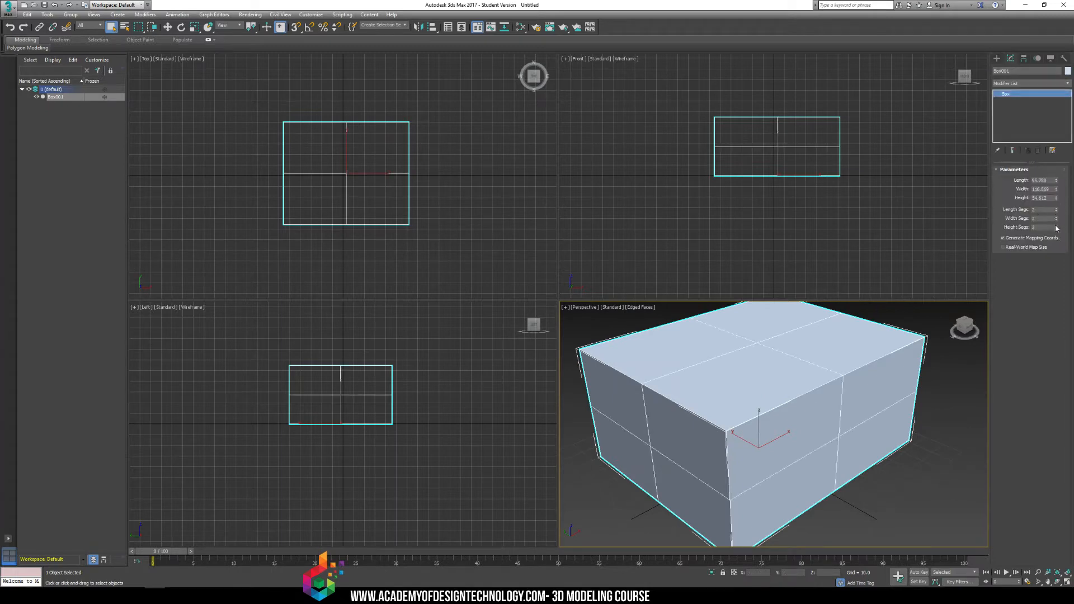
Convert the box to an Editable Poly.
{"action": "scroll", "coordinate": [811, 361], "scroll_direction": "down", "scroll_amount": 5}
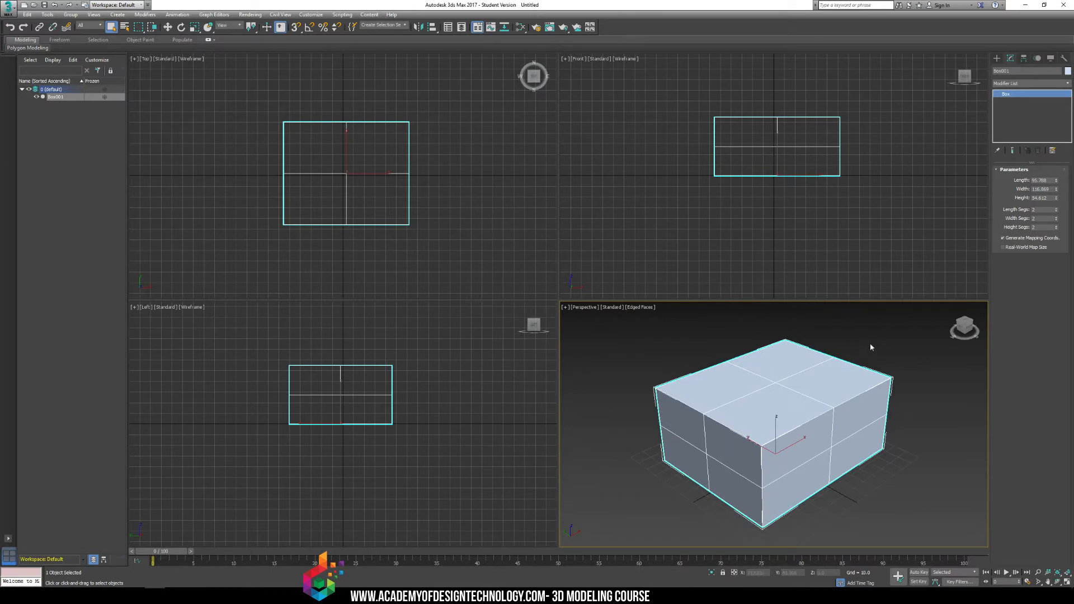
{"action": "right_click", "coordinate": [867, 359]}
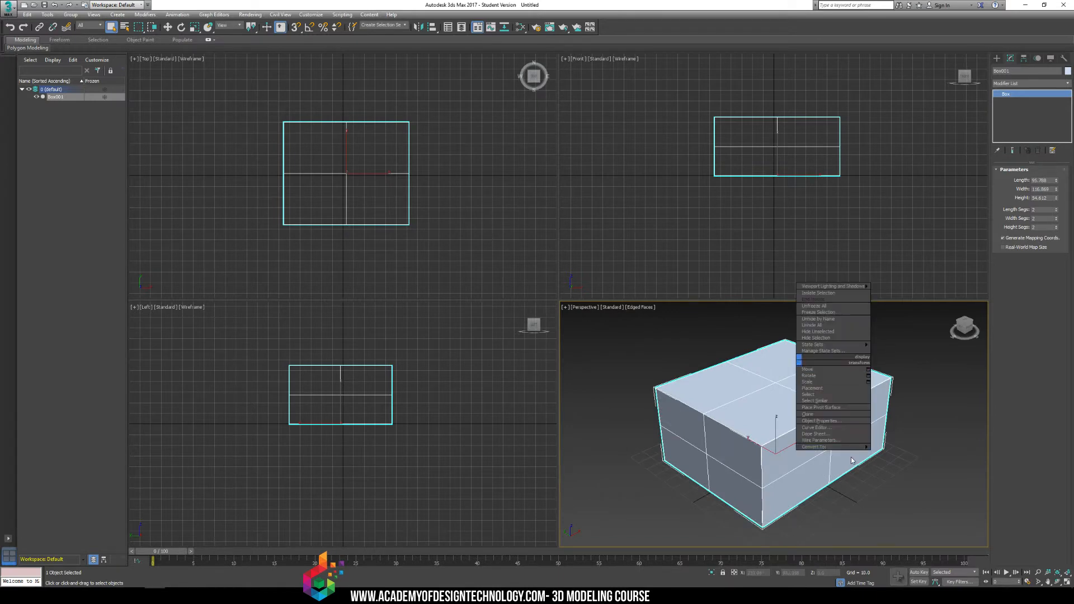
{"action": "mouse_move", "coordinate": [859, 446]}
{"action": "left_click", "coordinate": [890, 453]}
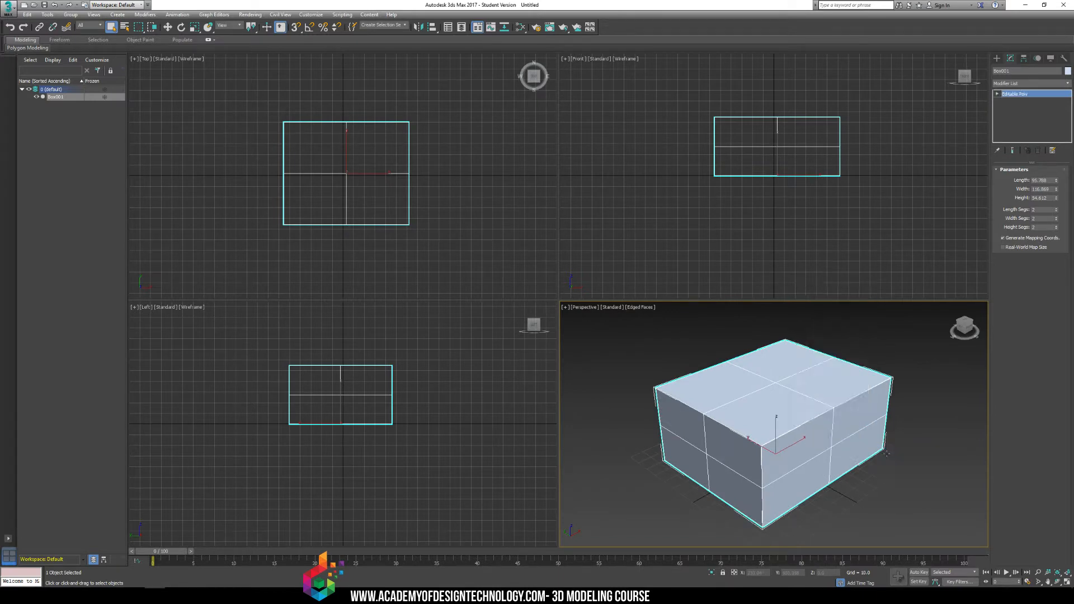
{"action": "left_click", "coordinate": [895, 356]}
{"action": "left_click", "coordinate": [839, 371]}
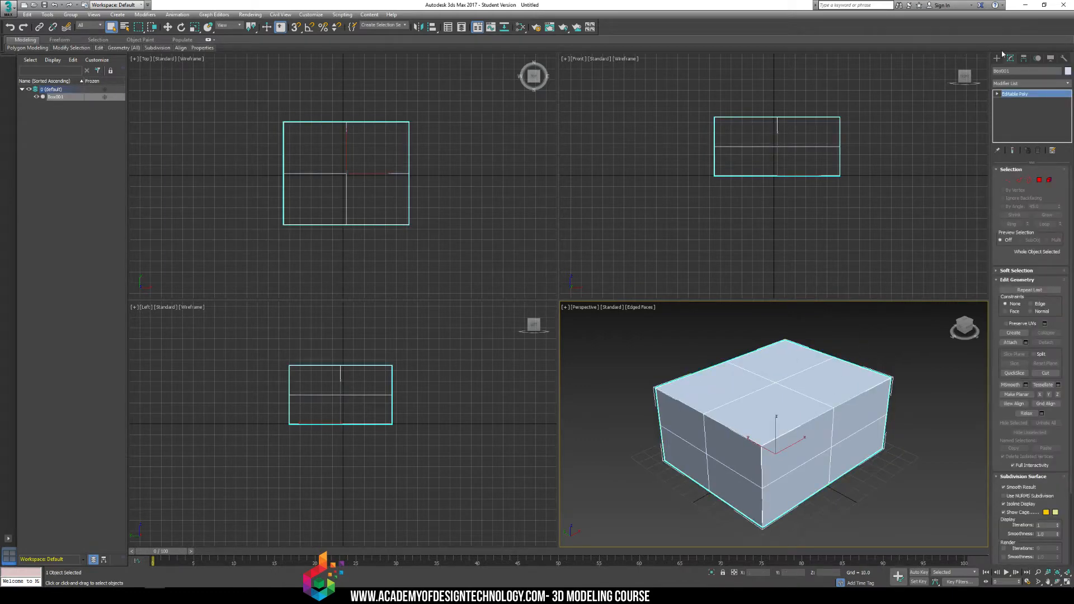
Rename the box as SuperBox and reselect it in the perspective viewport.
{"action": "left_click", "coordinate": [1029, 71]}
{"action": "type", "text": "SuperBox"}
{"action": "key", "text": "Return"}
{"action": "left_click", "coordinate": [910, 442]}
{"action": "left_click", "coordinate": [797, 408]}
Open the Slate Material Editor, enlarge its window and add a Standard scanline material to the view.
{"action": "key", "text": "m"}
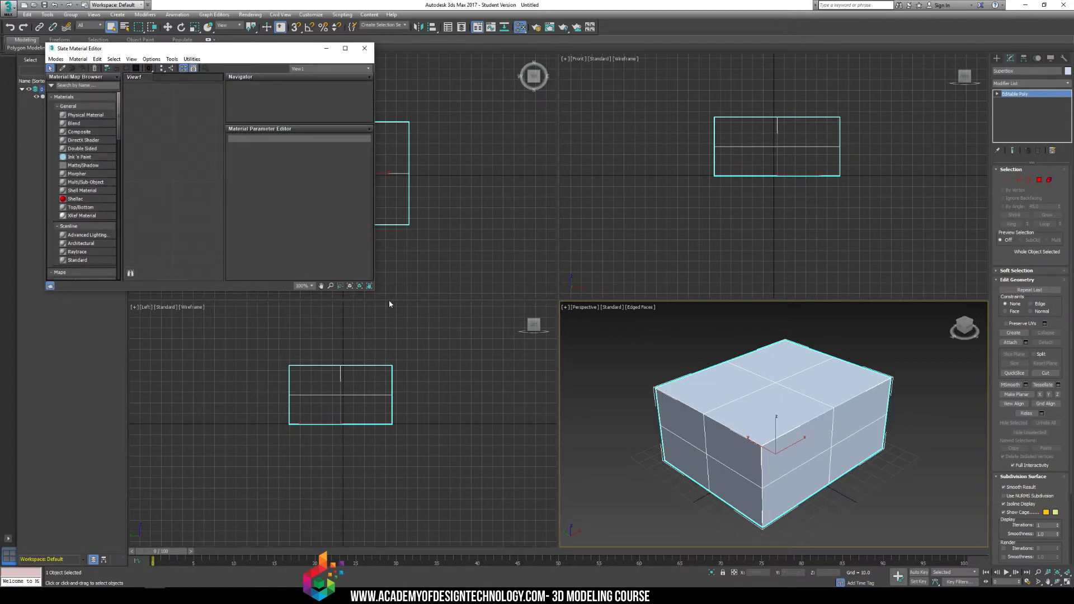
{"action": "left_click_drag", "start_coordinate": [373, 288], "coordinate": [619, 437]}
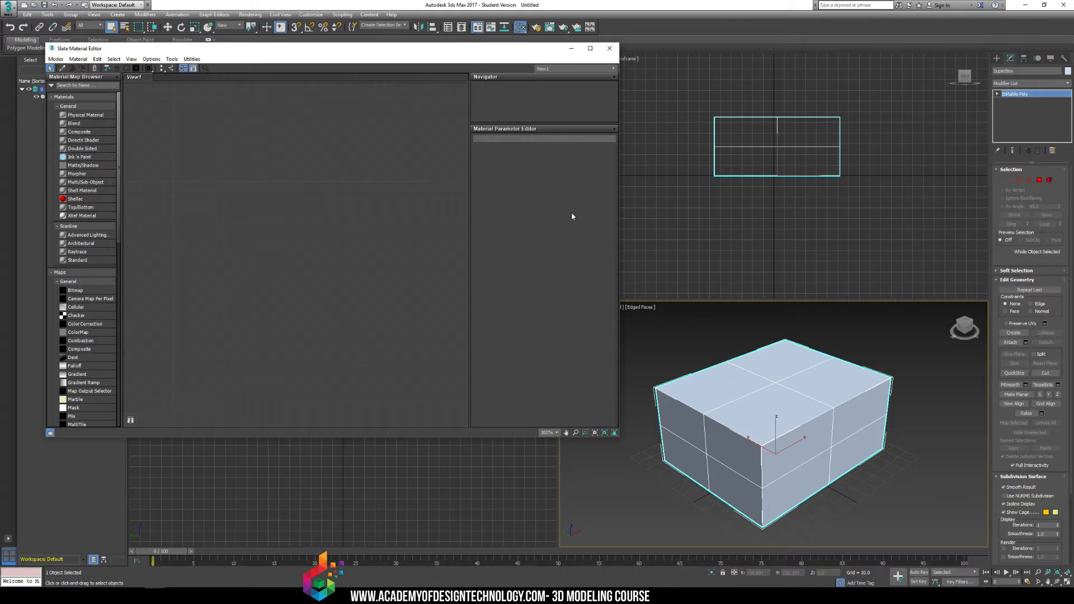
{"action": "left_click", "coordinate": [82, 261]}
{"action": "double_click", "coordinate": [83, 261]}
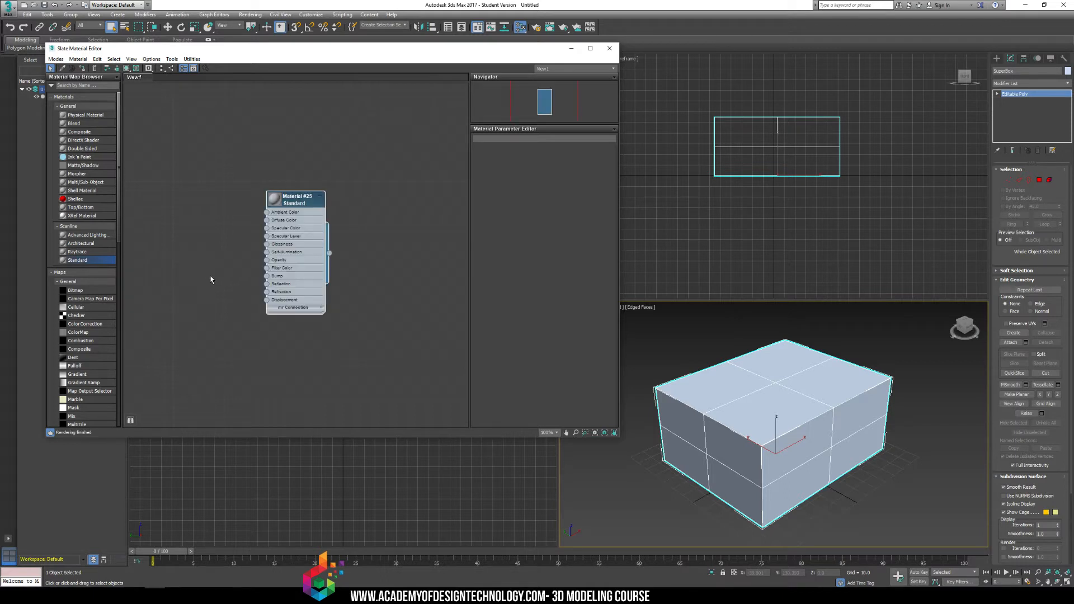
Enlarge the Standard material's node preview, move the node up in the view and show its parameters.
{"action": "double_click", "coordinate": [275, 203]}
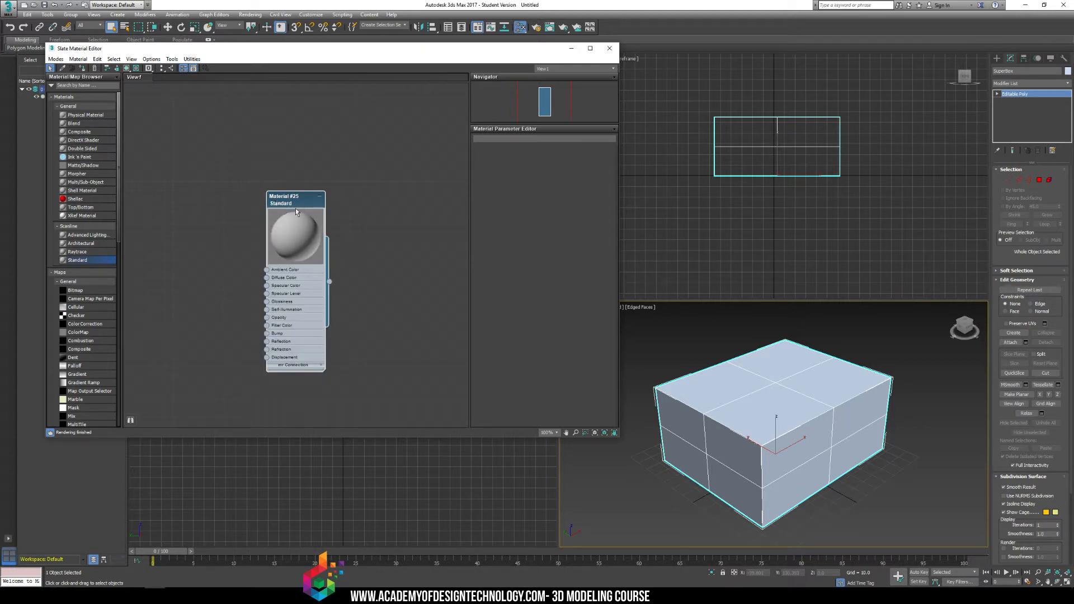
{"action": "left_click_drag", "start_coordinate": [305, 201], "coordinate": [365, 133]}
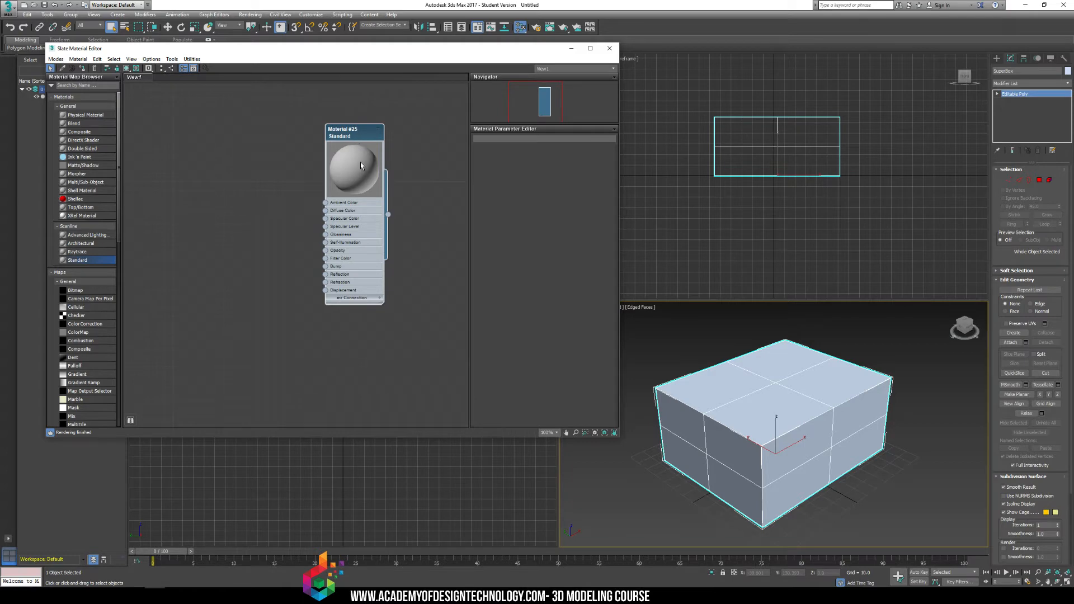
{"action": "double_click", "coordinate": [355, 135]}
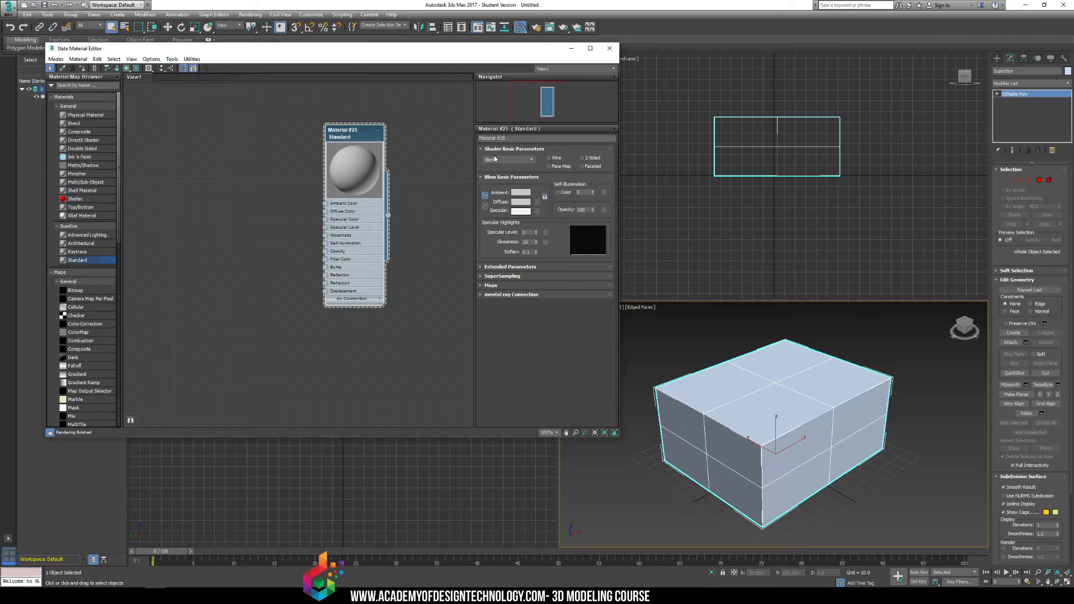
Try the Wire shader option on the material and turn it off again.
{"action": "left_click_drag", "start_coordinate": [518, 139], "coordinate": [474, 139]}
{"action": "left_click", "coordinate": [514, 140]}
{"action": "left_click", "coordinate": [558, 159]}
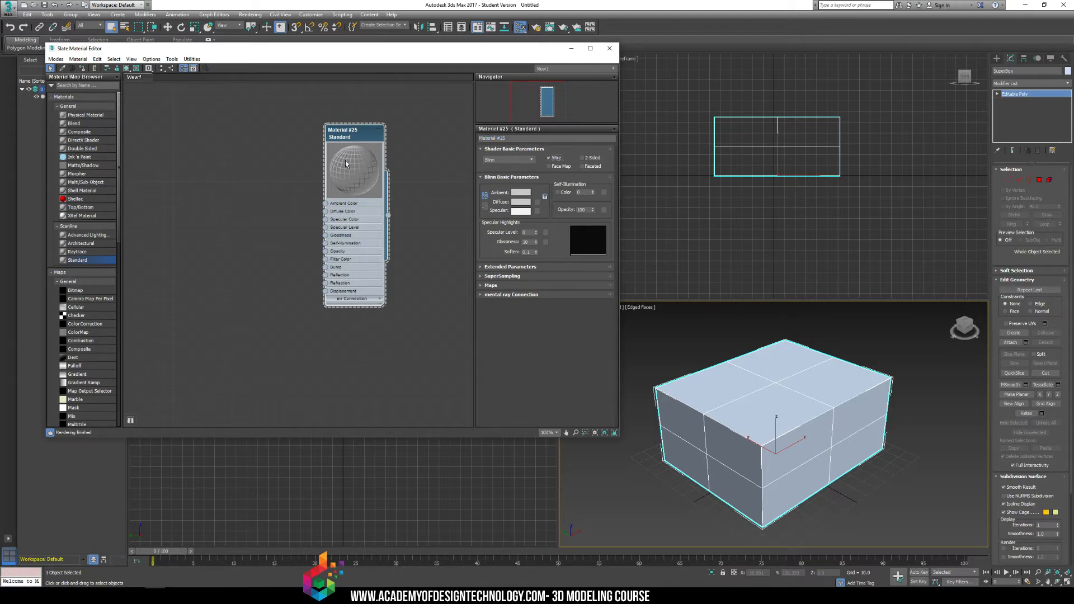
{"action": "left_click", "coordinate": [551, 158]}
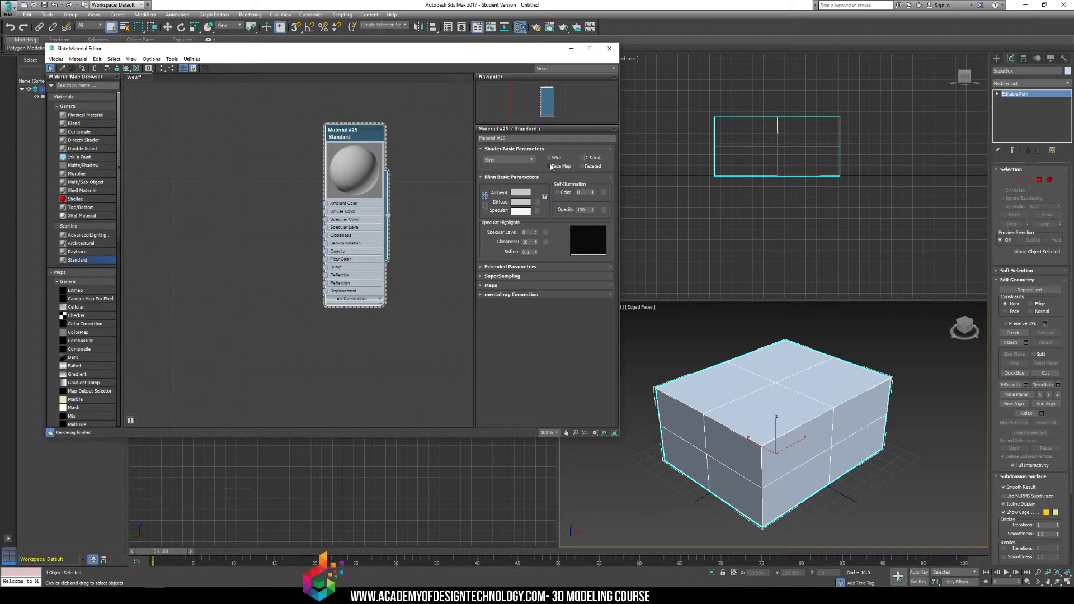
{"action": "left_click", "coordinate": [582, 166]}
{"action": "left_click", "coordinate": [589, 167]}
Set the material's diffuse color to a medium green.
{"action": "left_click", "coordinate": [520, 203]}
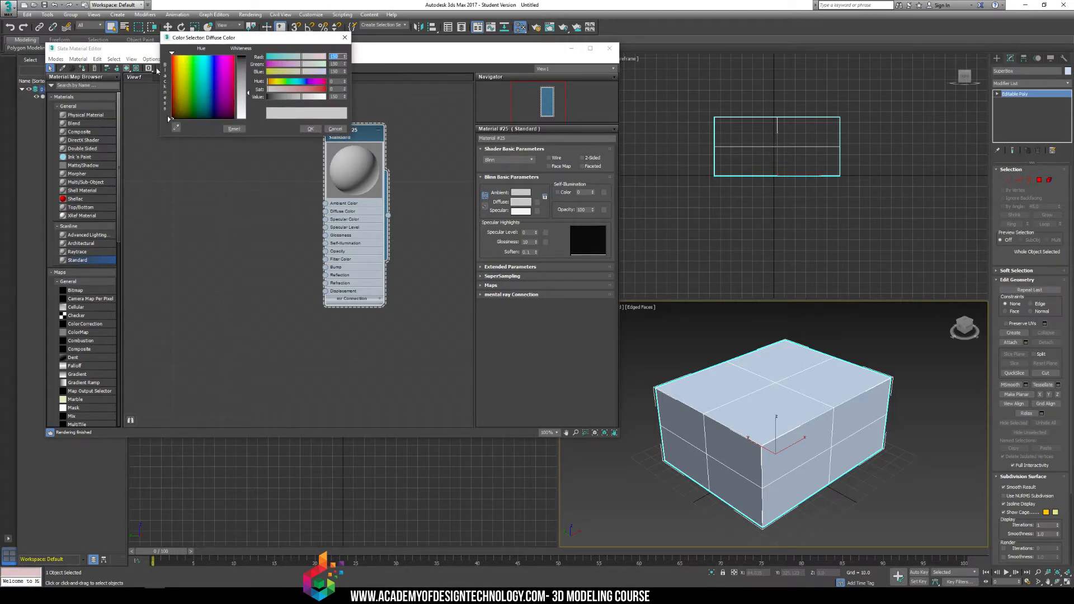
{"action": "left_click", "coordinate": [206, 66]}
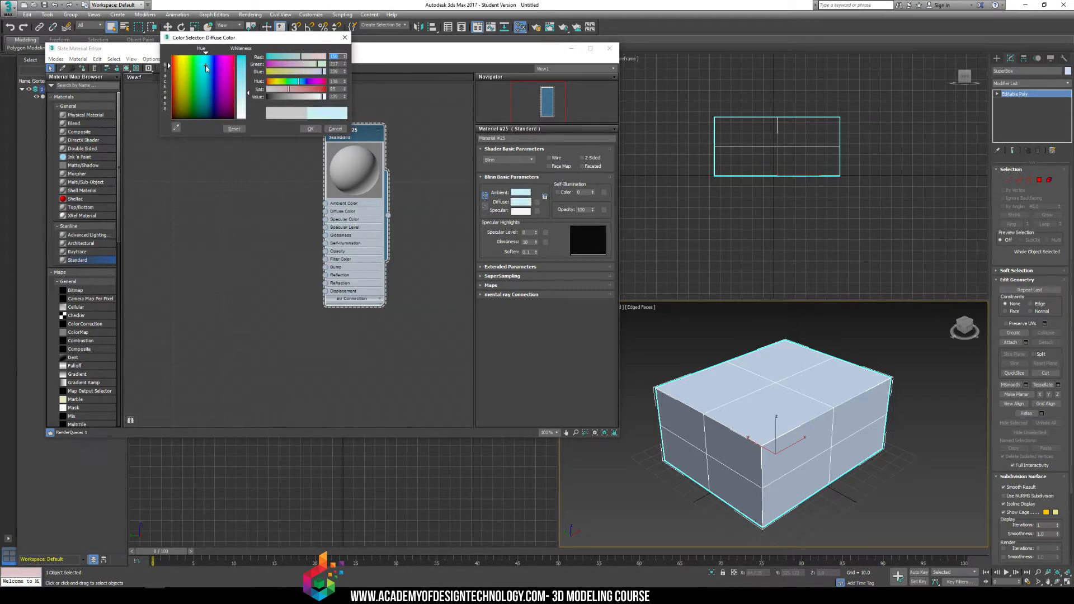
{"action": "left_click_drag", "start_coordinate": [206, 66], "coordinate": [183, 79]}
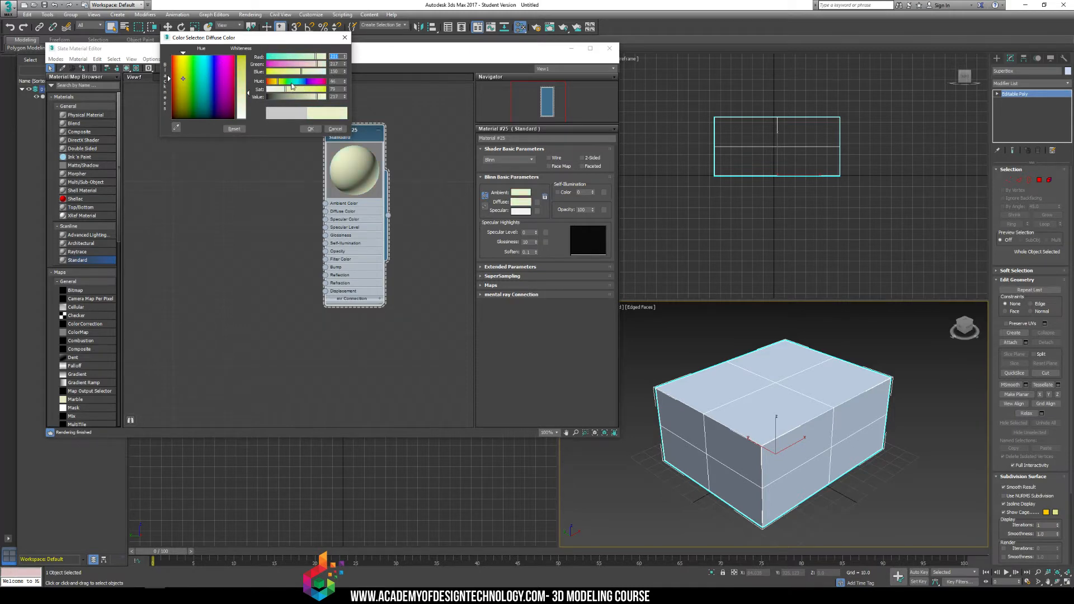
{"action": "left_click", "coordinate": [292, 83]}
{"action": "left_click_drag", "start_coordinate": [292, 58], "coordinate": [279, 57]}
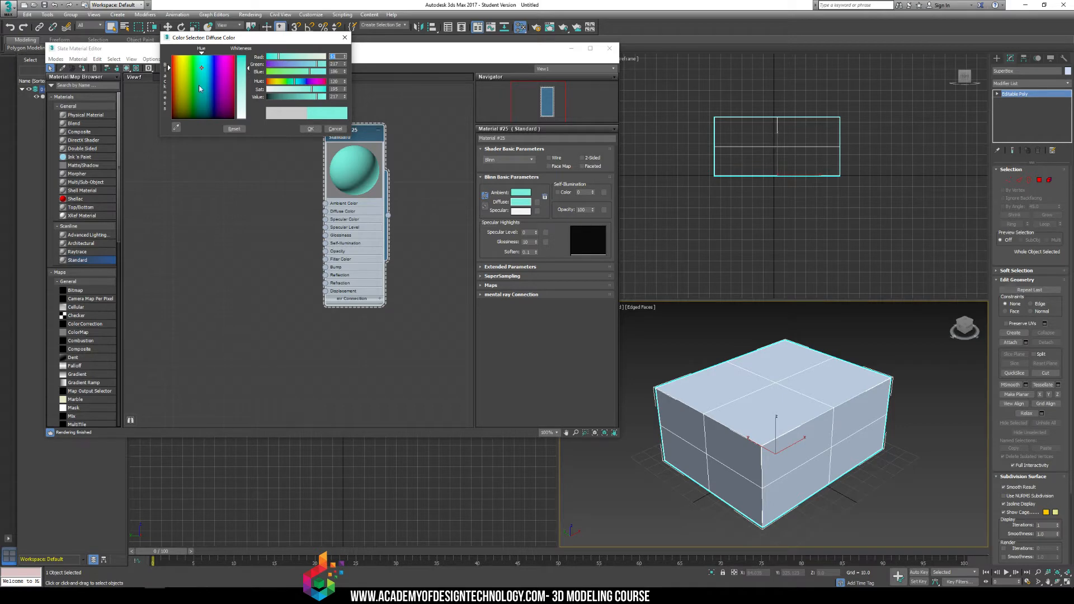
{"action": "mouse_move", "coordinate": [199, 89]}
{"action": "left_mouse_down"}
{"action": "mouse_move", "coordinate": [215, 82]}
{"action": "mouse_move", "coordinate": [192, 76]}
{"action": "left_mouse_up"}
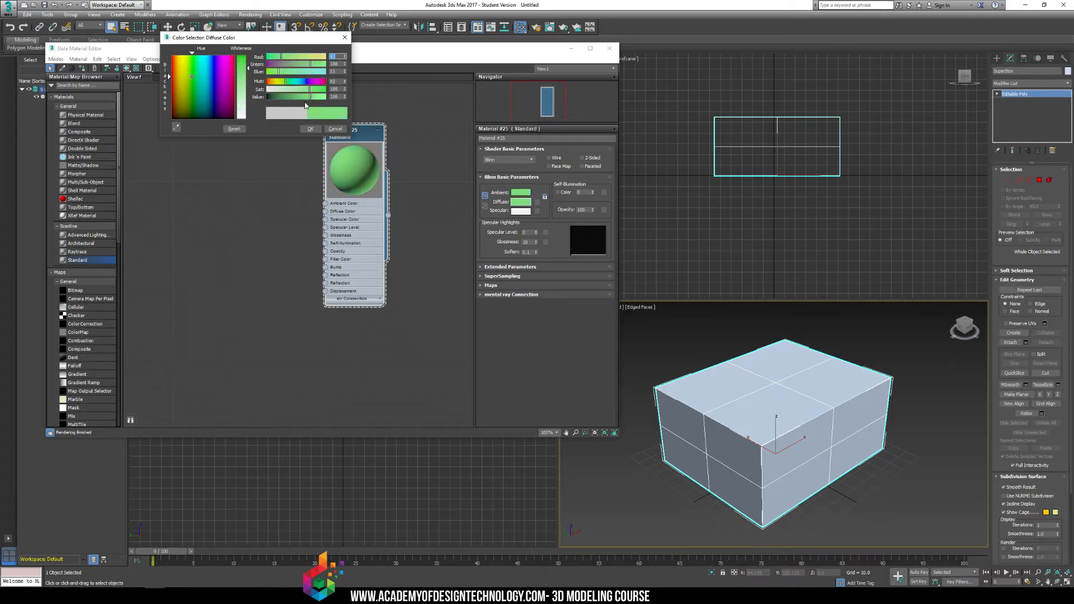
{"action": "left_click", "coordinate": [290, 97]}
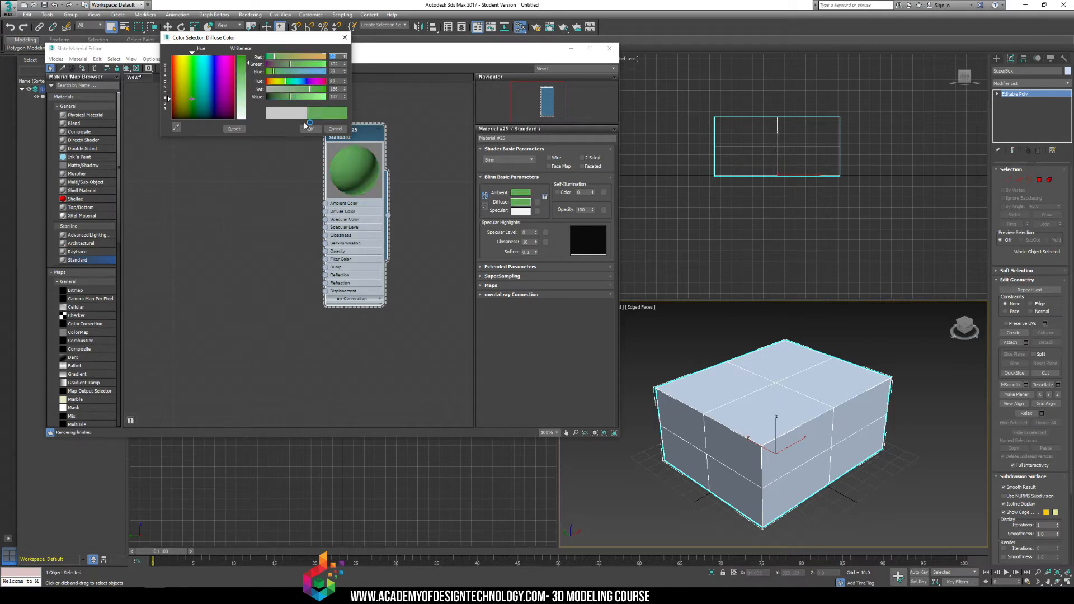
{"action": "left_click", "coordinate": [309, 128]}
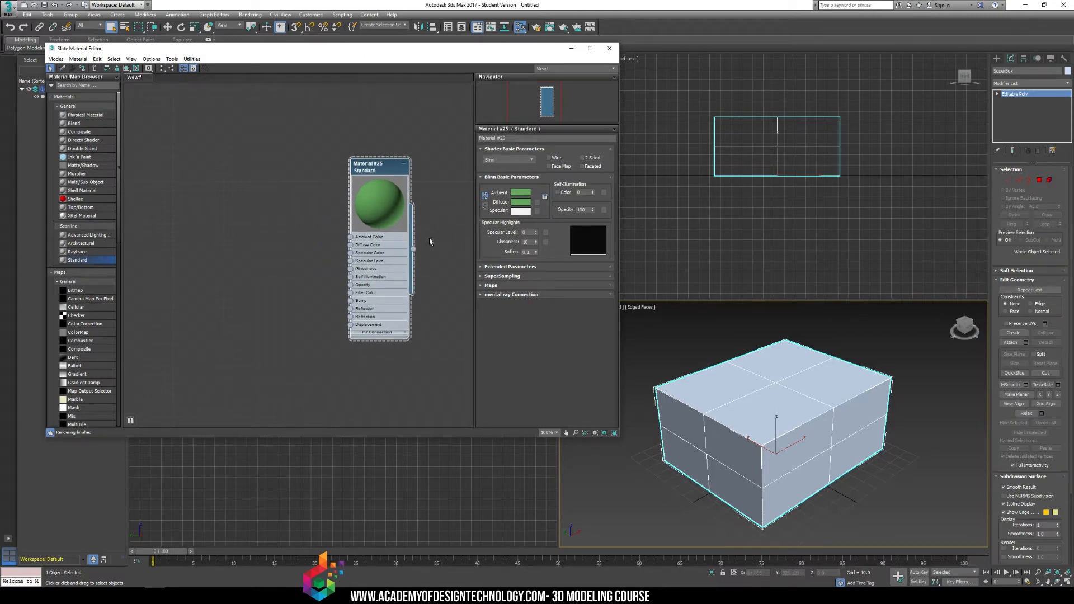
Assign the green material to the selected SuperBox.
{"action": "left_click", "coordinate": [922, 367]}
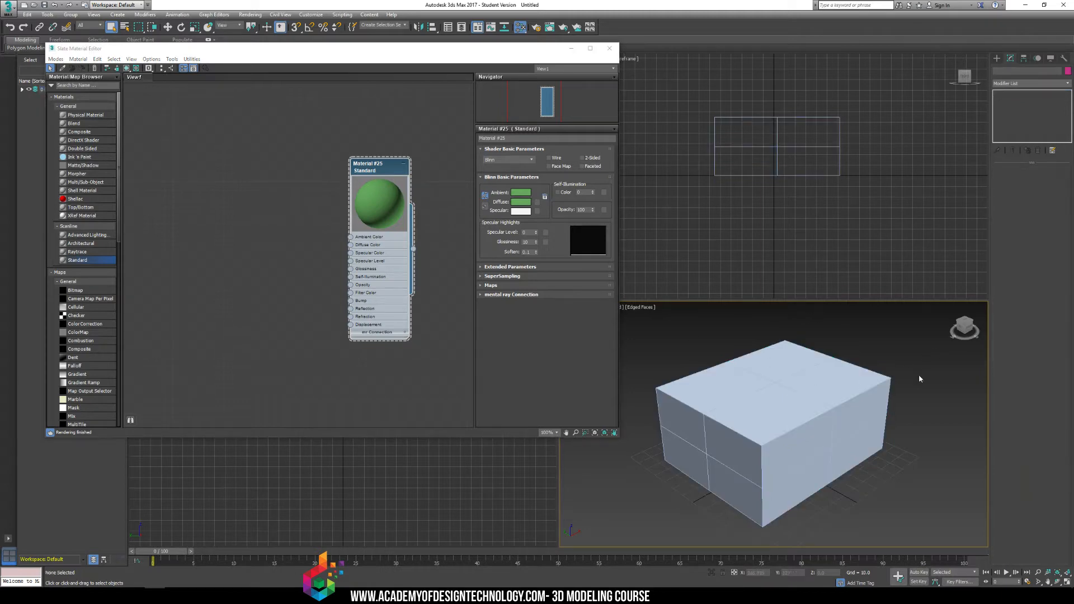
{"action": "left_click", "coordinate": [826, 383]}
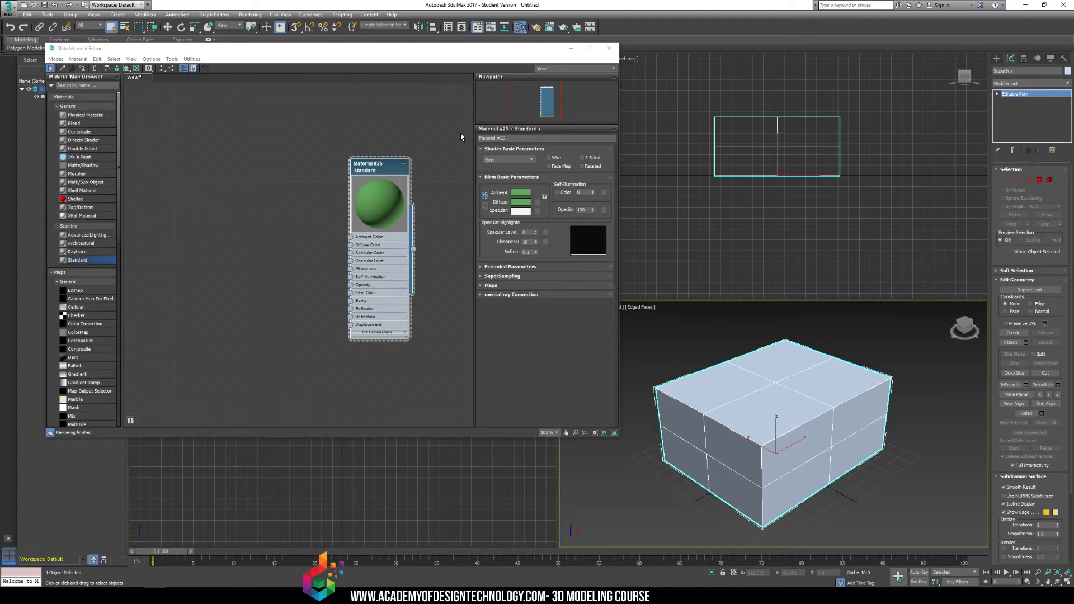
{"action": "left_click", "coordinate": [844, 342]}
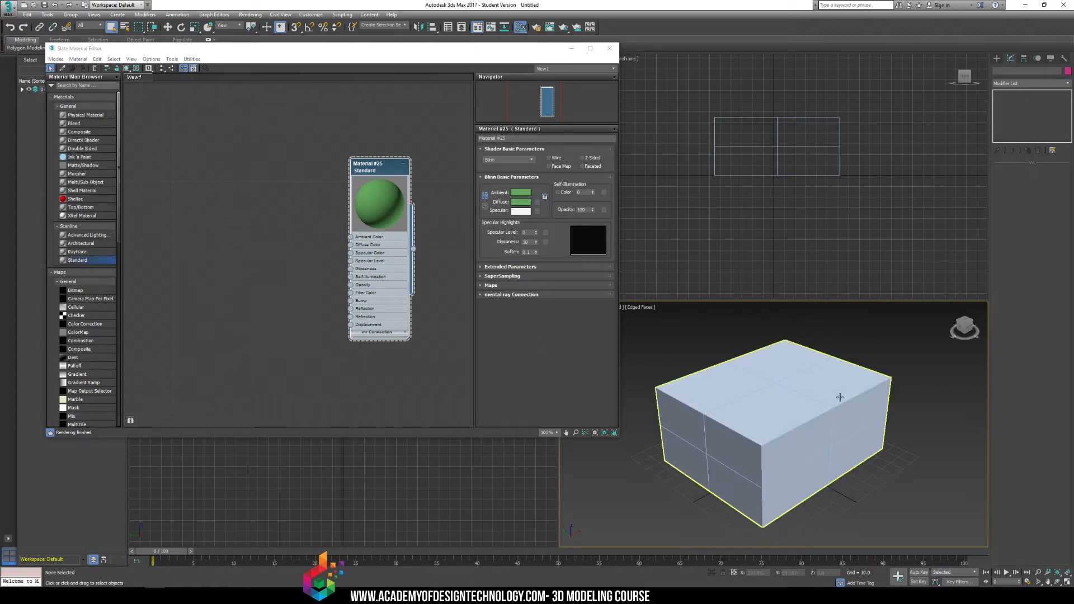
{"action": "left_click", "coordinate": [840, 398]}
{"action": "left_click", "coordinate": [382, 172]}
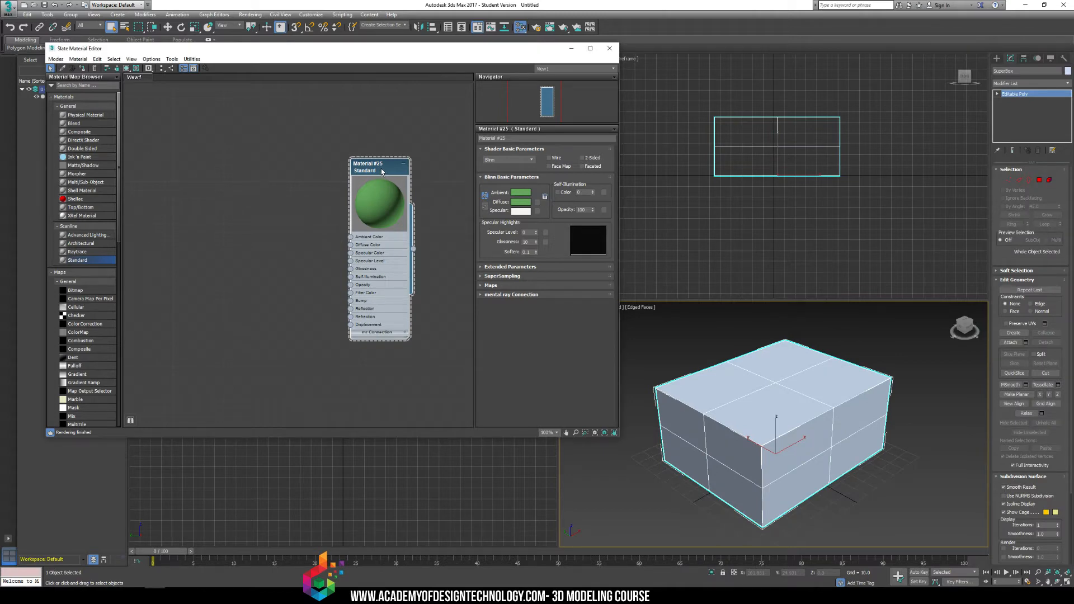
{"action": "right_click", "coordinate": [379, 168]}
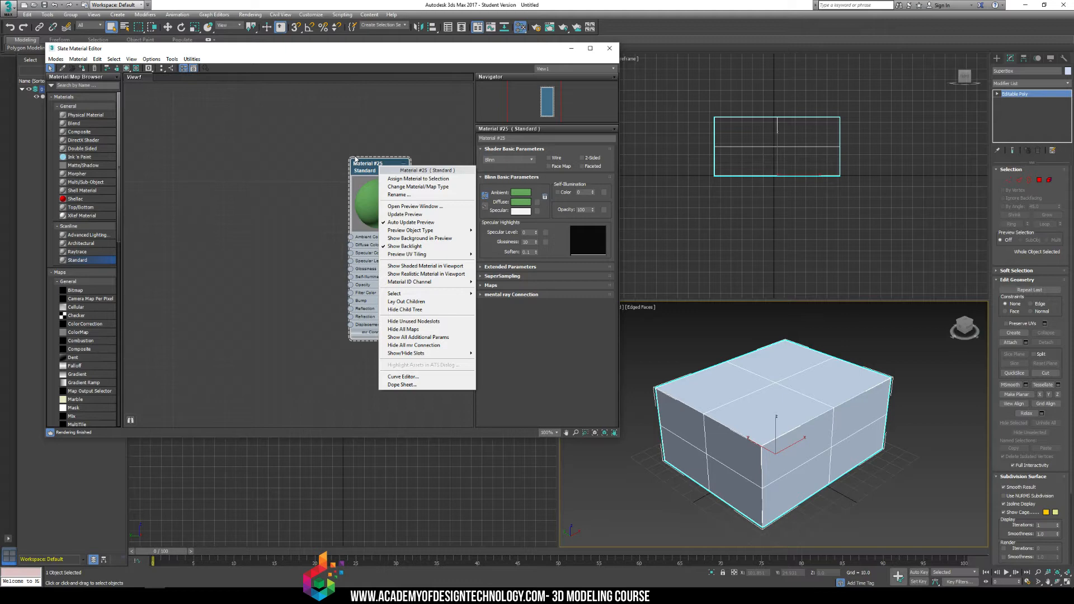
{"action": "left_click", "coordinate": [413, 179]}
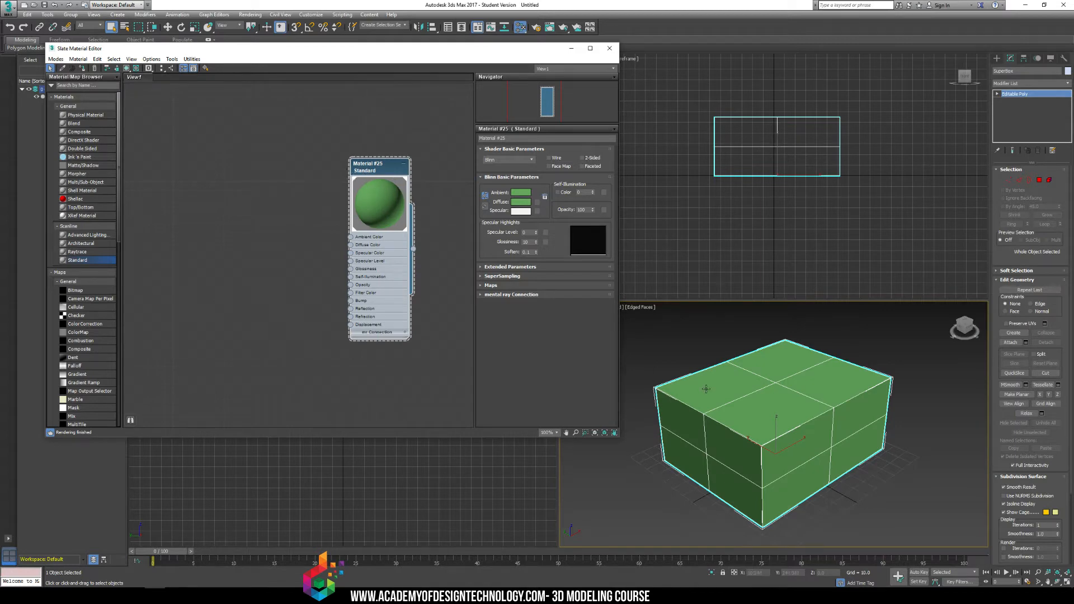
{"action": "left_click", "coordinate": [720, 344]}
{"action": "left_click", "coordinate": [756, 378]}
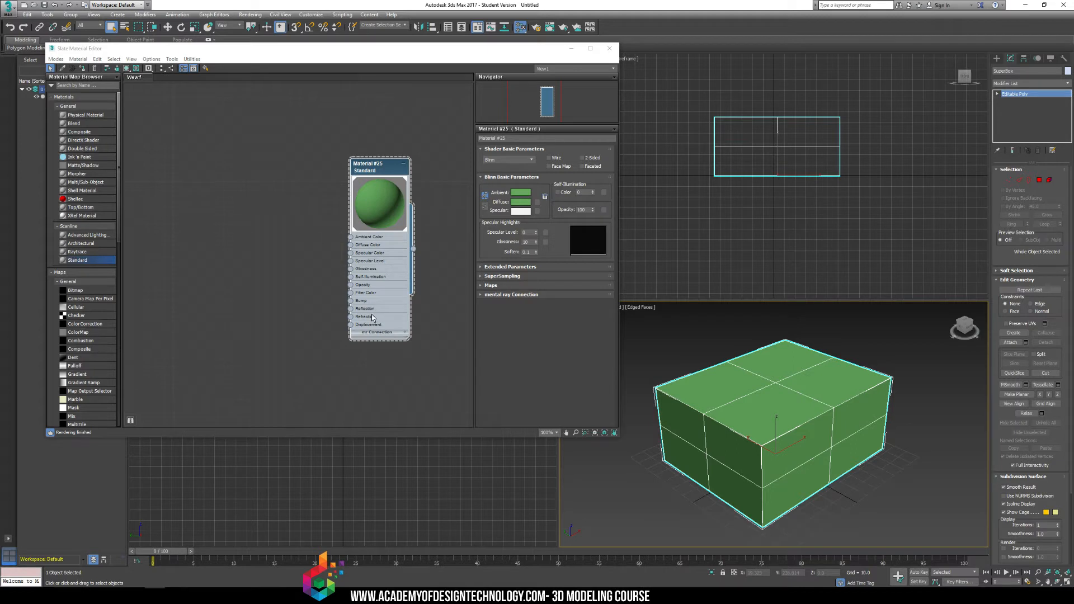
Add a second Standard material beside the green one, enlarge its preview and show its parameters.
{"action": "double_click", "coordinate": [77, 260]}
{"action": "double_click", "coordinate": [275, 200]}
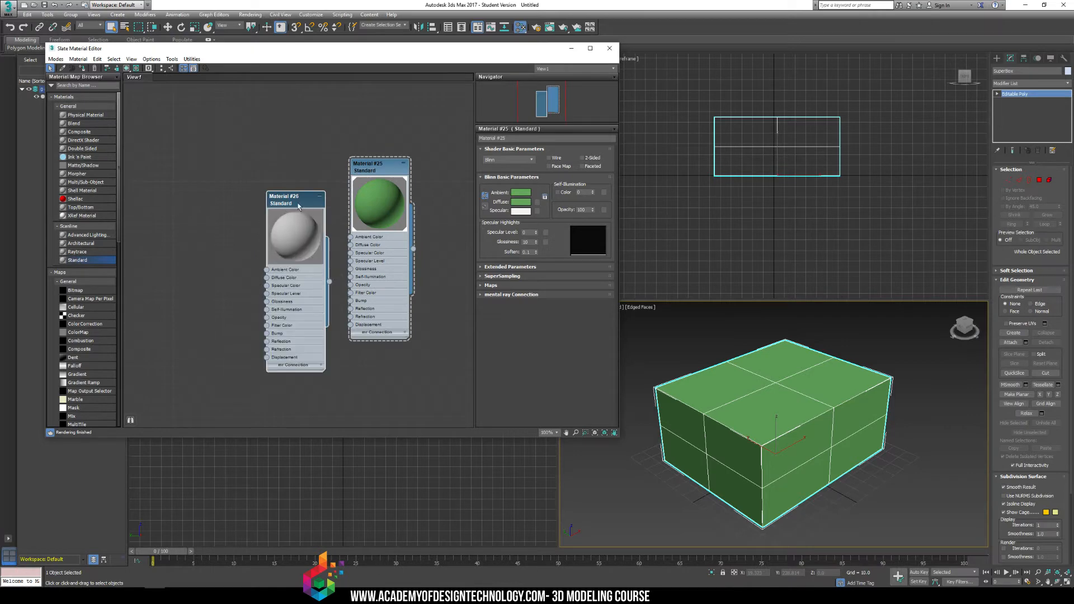
{"action": "left_click_drag", "start_coordinate": [293, 193], "coordinate": [301, 168]}
{"action": "double_click", "coordinate": [324, 209]}
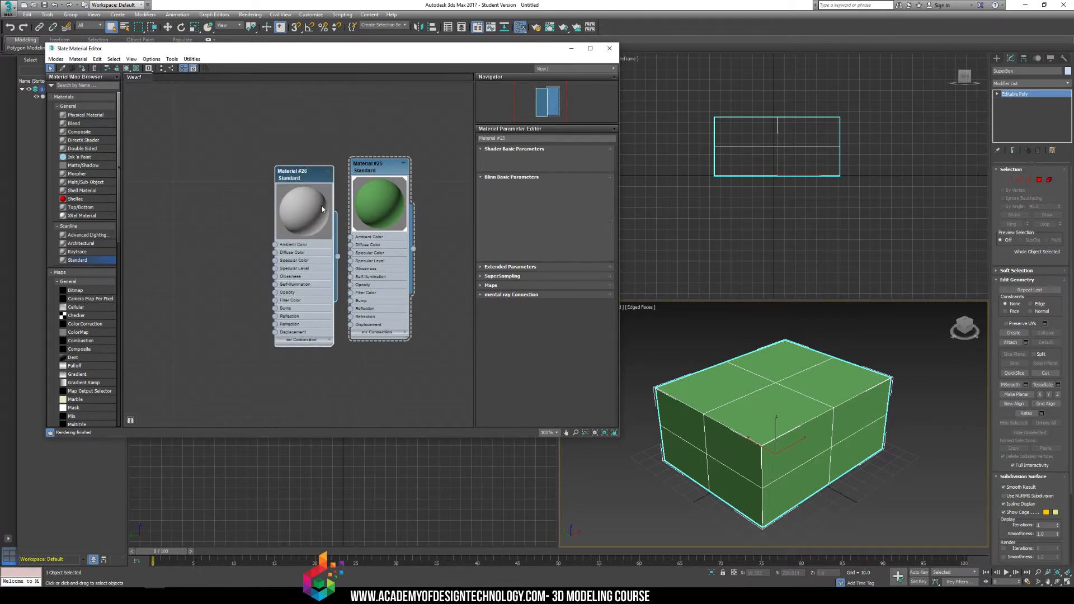
Set the second material's diffuse color to bright cyan, align its node beside the green one and deselect the box.
{"action": "left_click", "coordinate": [526, 204]}
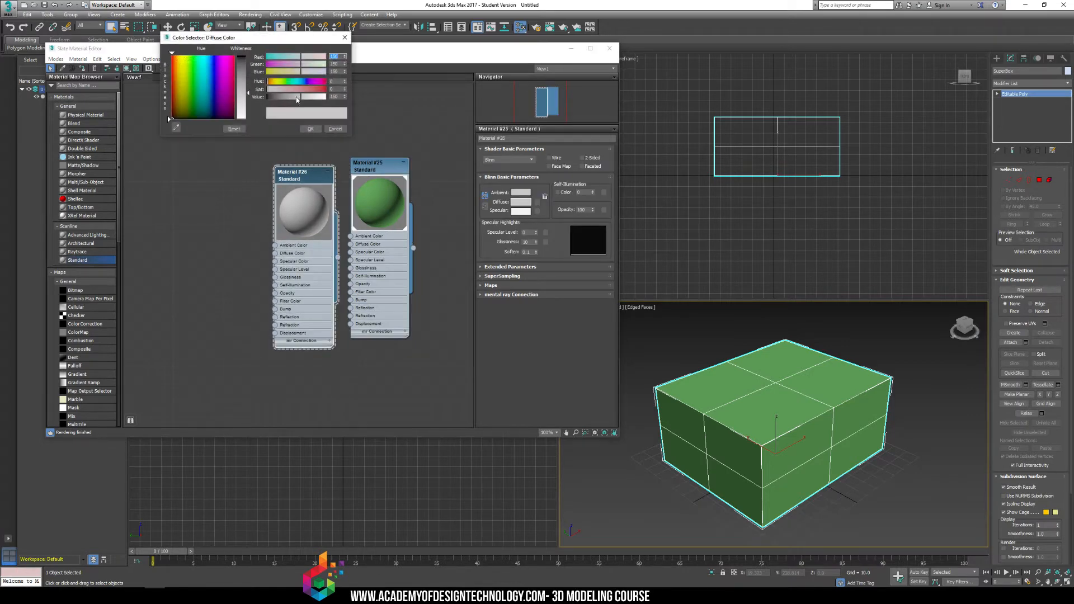
{"action": "left_click_drag", "start_coordinate": [199, 87], "coordinate": [205, 63]}
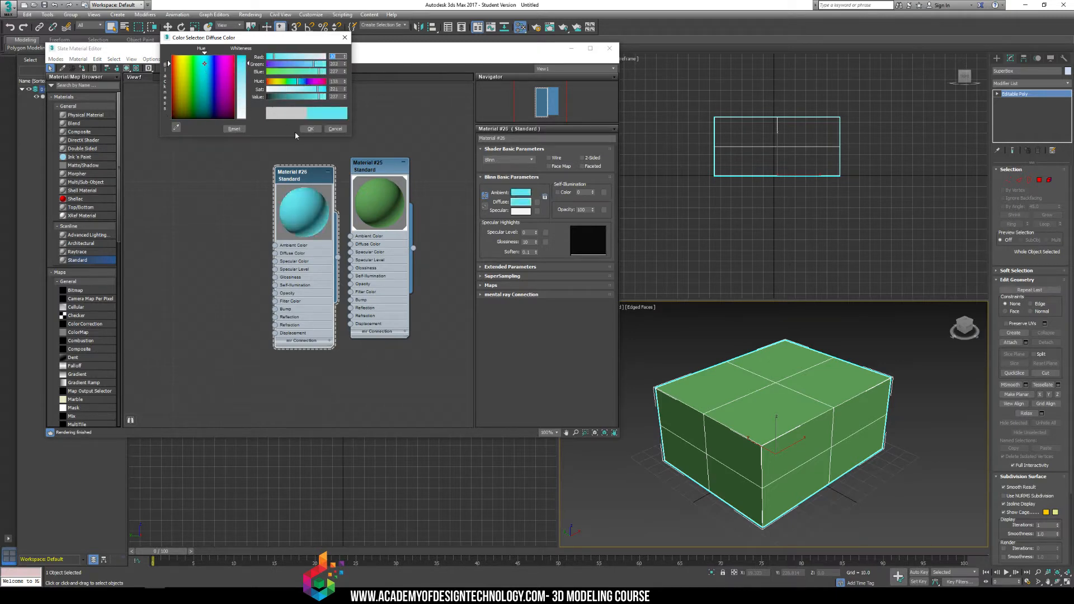
{"action": "left_click", "coordinate": [310, 129]}
{"action": "left_click_drag", "start_coordinate": [305, 180], "coordinate": [305, 163]}
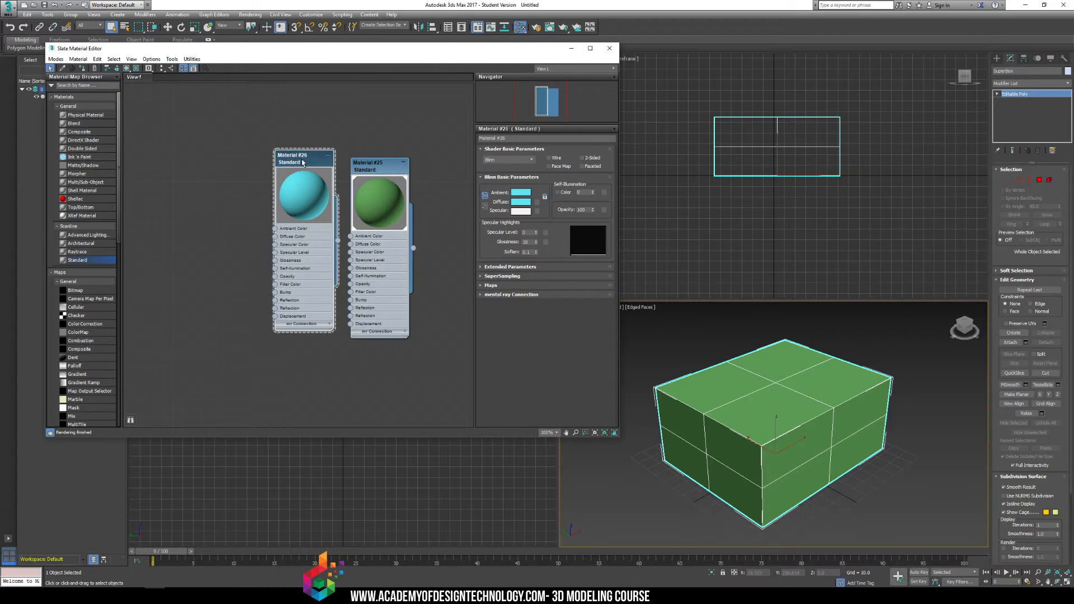
{"action": "left_click", "coordinate": [855, 393]}
{"action": "left_click", "coordinate": [841, 336]}
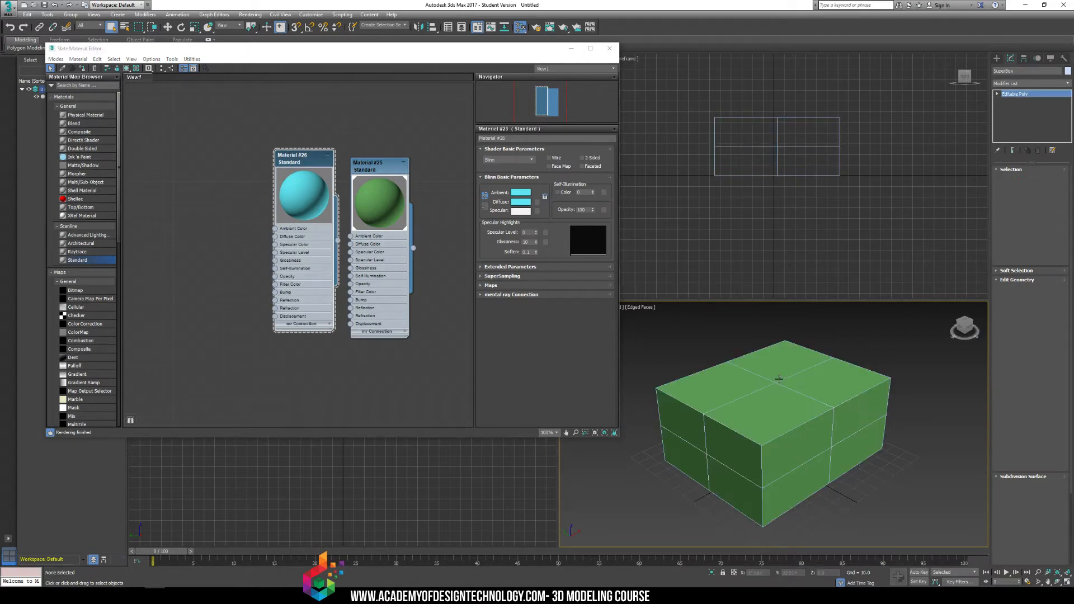
Assign the cyan material to the whole box.
{"action": "left_click", "coordinate": [779, 378]}
{"action": "right_click", "coordinate": [305, 158]}
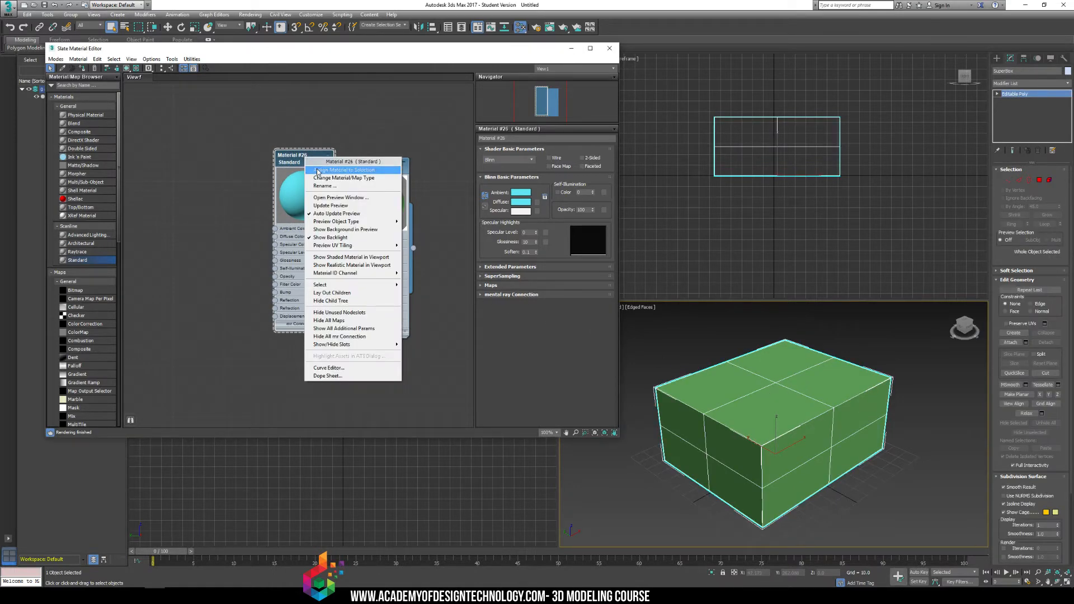
{"action": "left_click", "coordinate": [336, 170]}
{"action": "left_click", "coordinate": [841, 345]}
{"action": "left_click", "coordinate": [785, 372]}
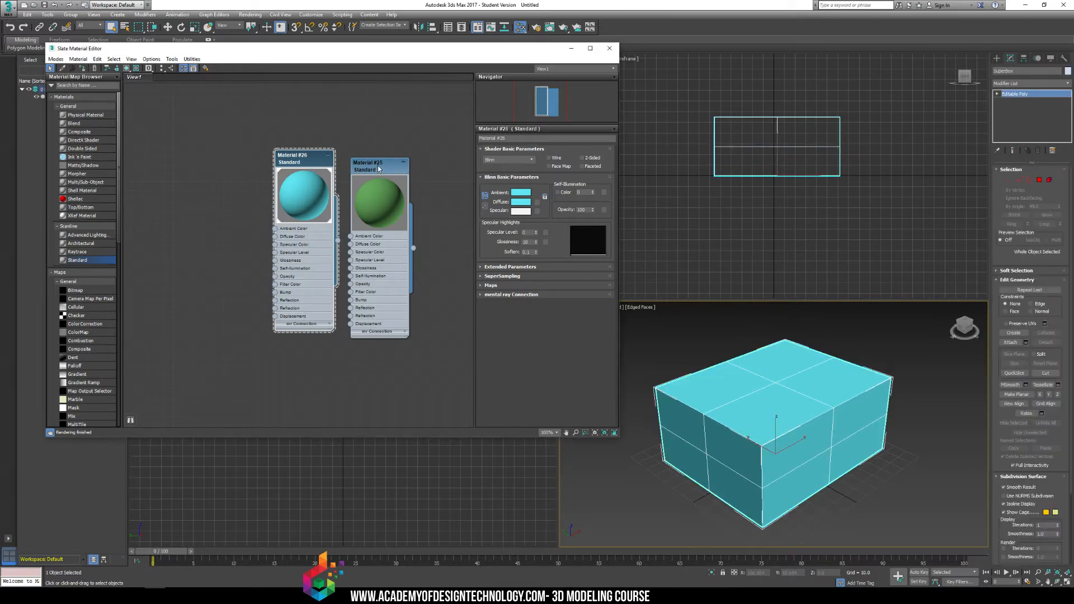
Reassign the green material to the whole box and deselect it.
{"action": "right_click", "coordinate": [379, 166]}
{"action": "left_click", "coordinate": [393, 179]}
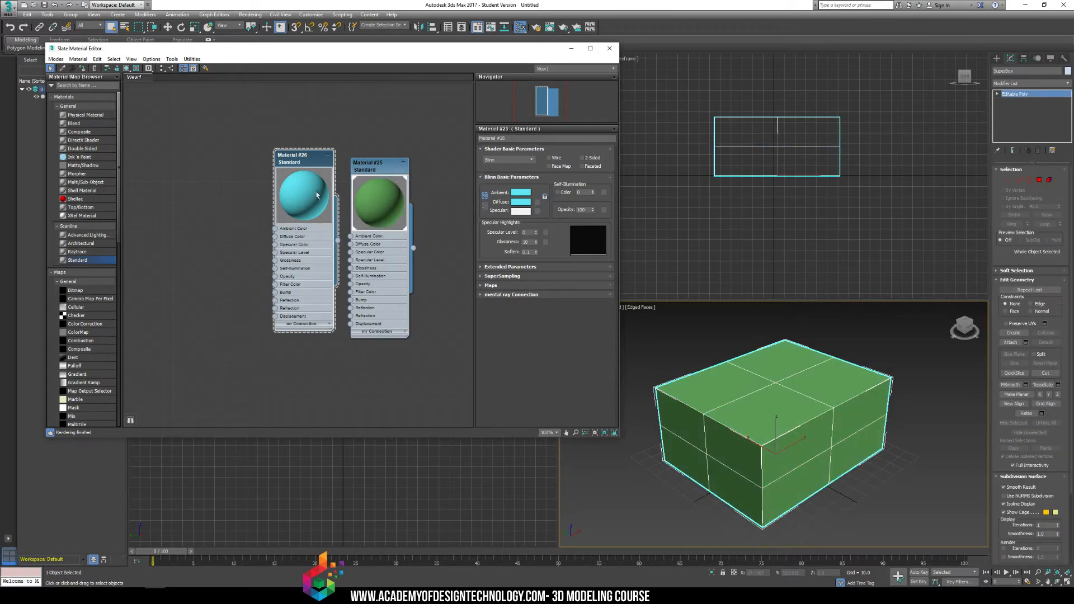
{"action": "left_click", "coordinate": [849, 353]}
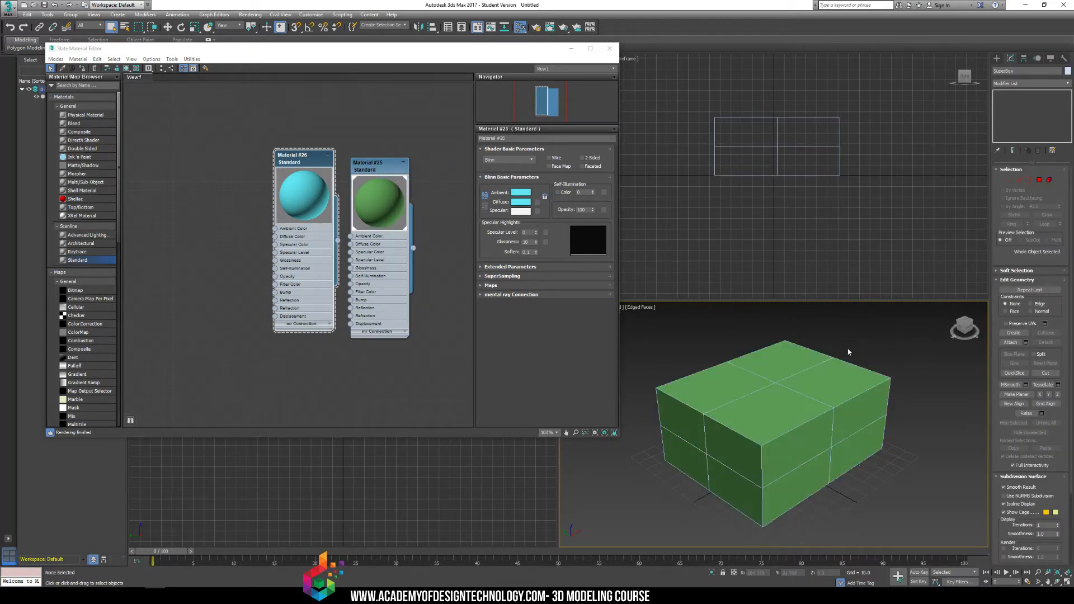
Enter the box's Polygon sub-object level and assign the cyan material to the top polygon nearest the viewer.
{"action": "left_click", "coordinate": [752, 365]}
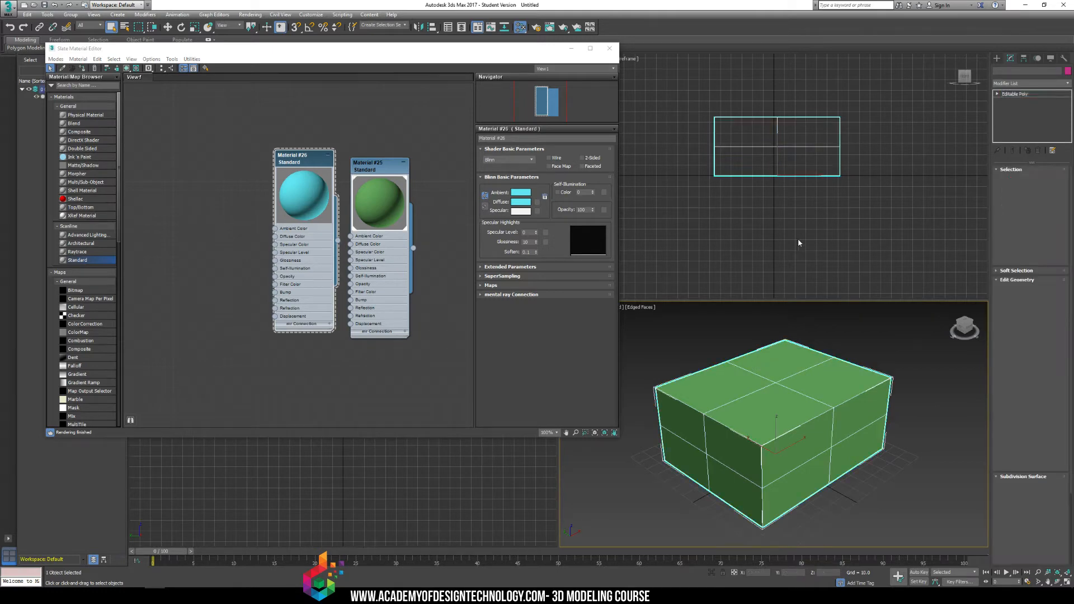
{"action": "left_click", "coordinate": [998, 94]}
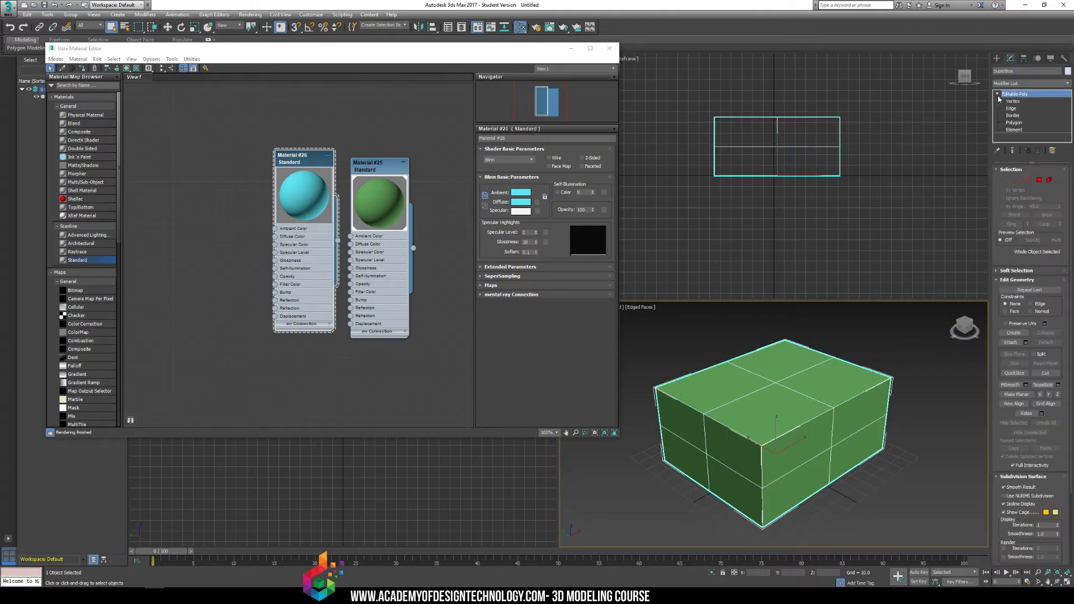
{"action": "left_click", "coordinate": [1014, 122]}
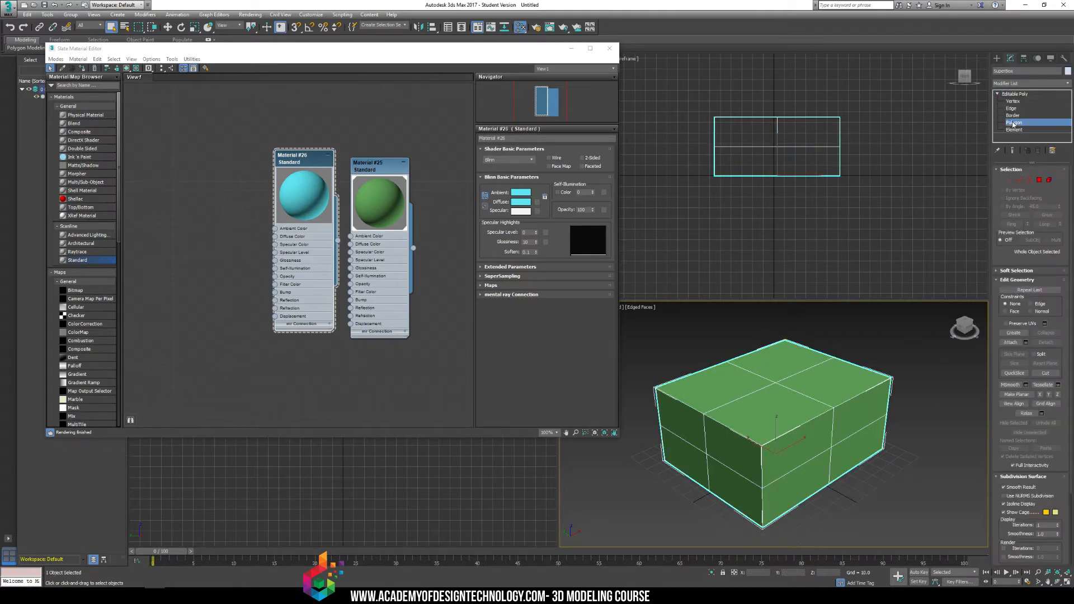
{"action": "left_click", "coordinate": [764, 407]}
{"action": "right_click", "coordinate": [301, 166]}
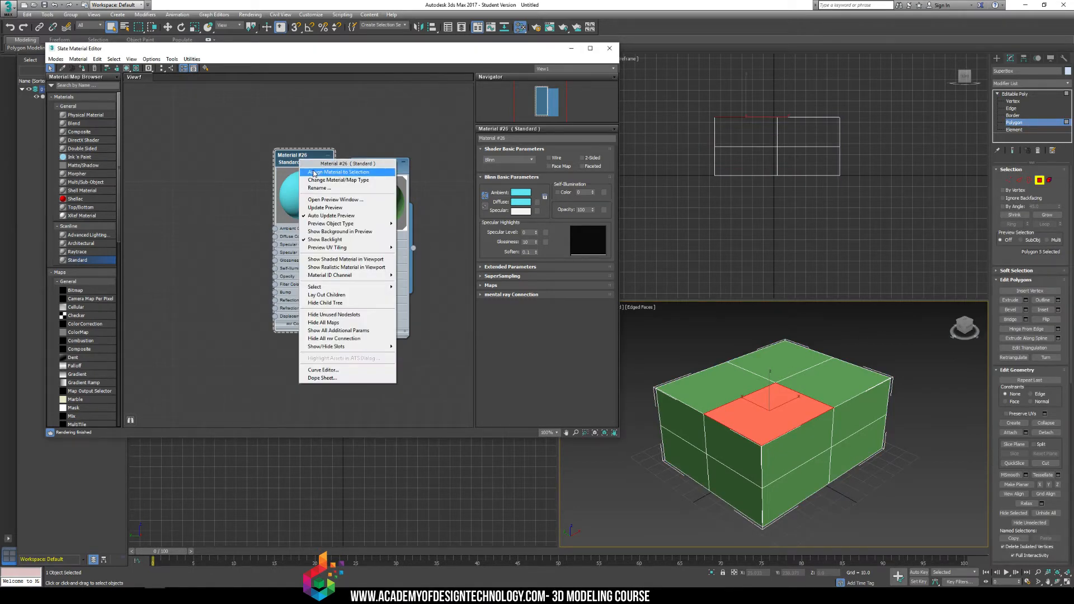
{"action": "left_click", "coordinate": [313, 173]}
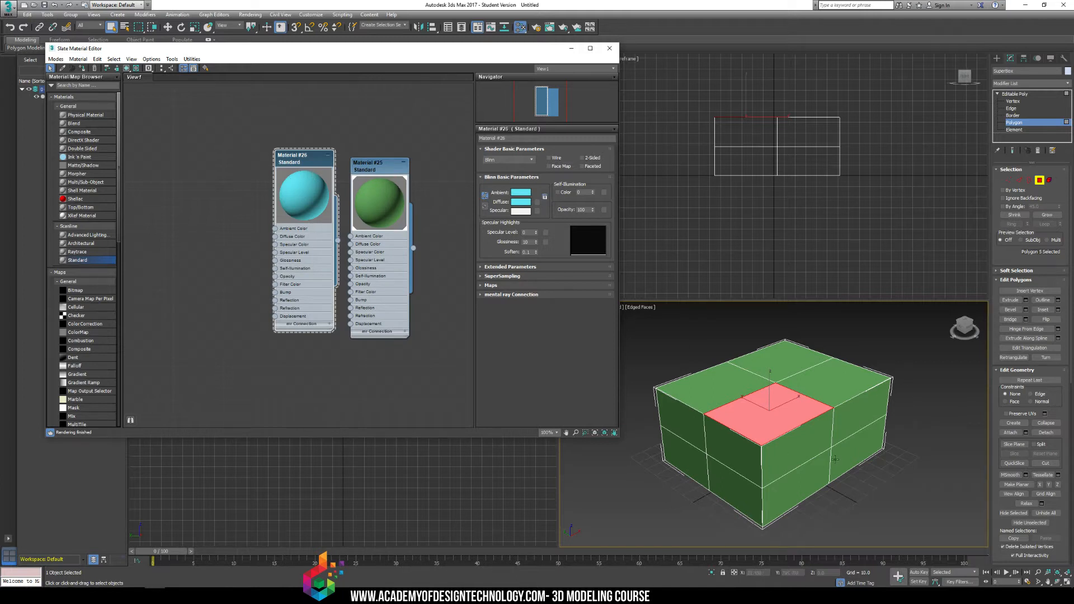
{"action": "left_click", "coordinate": [874, 341]}
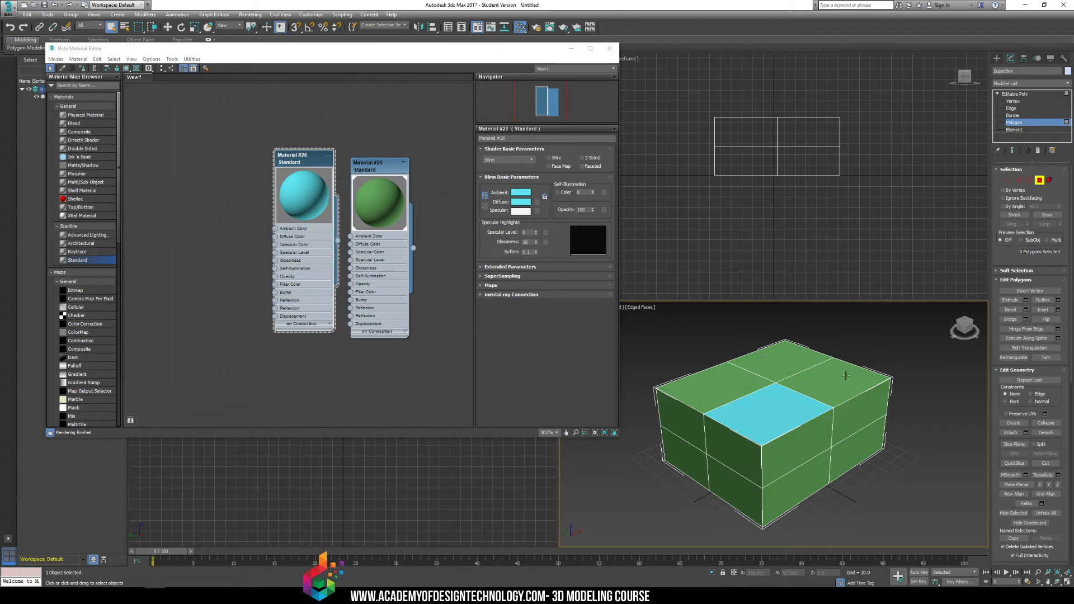
{"action": "left_click", "coordinate": [374, 167]}
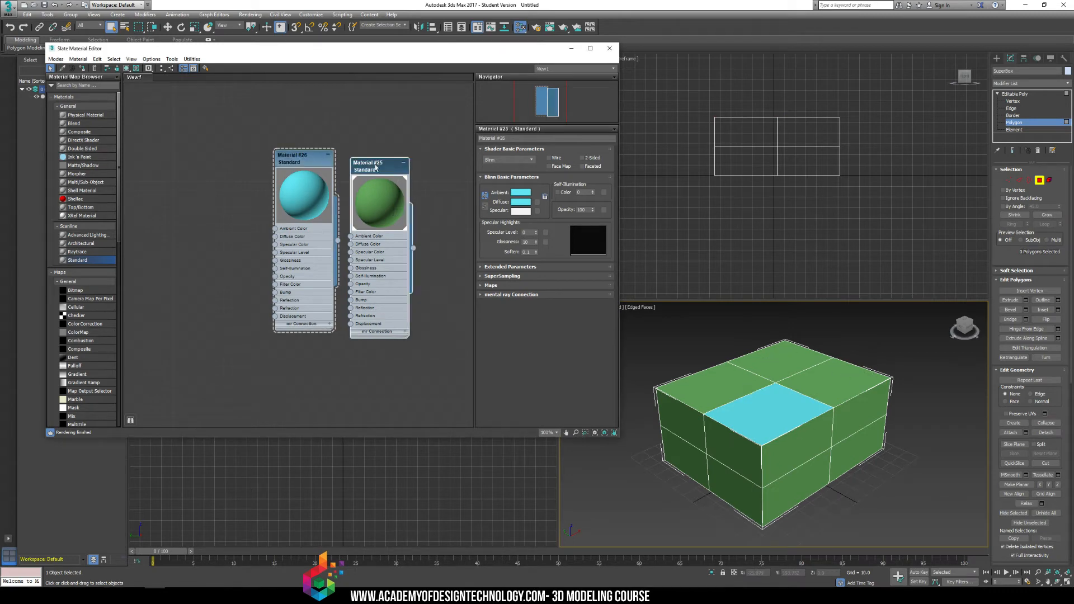
{"action": "left_click", "coordinate": [302, 165]}
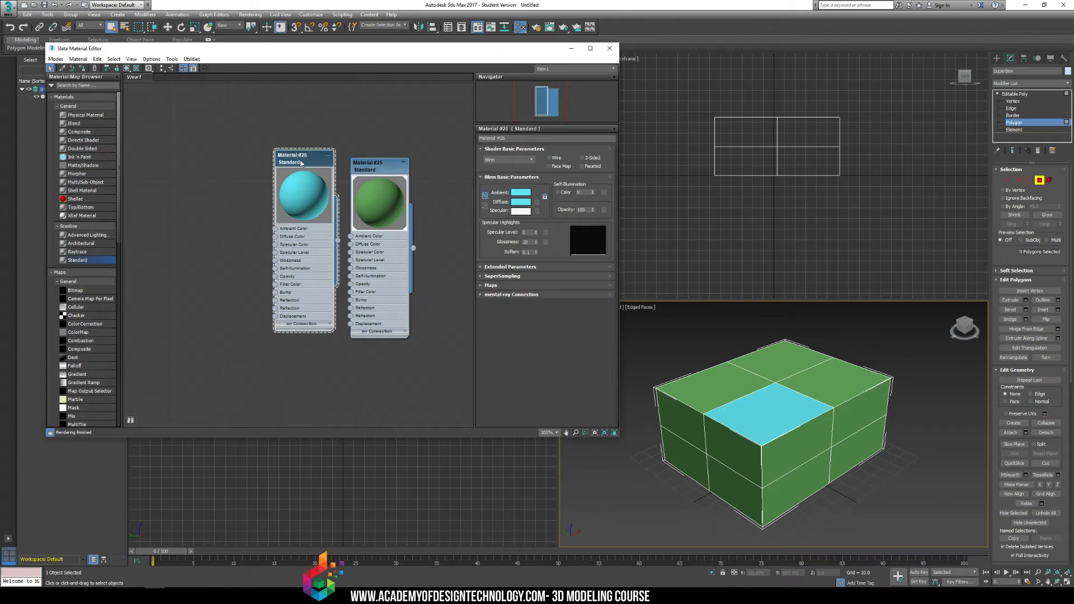
{"action": "left_click", "coordinate": [783, 419]}
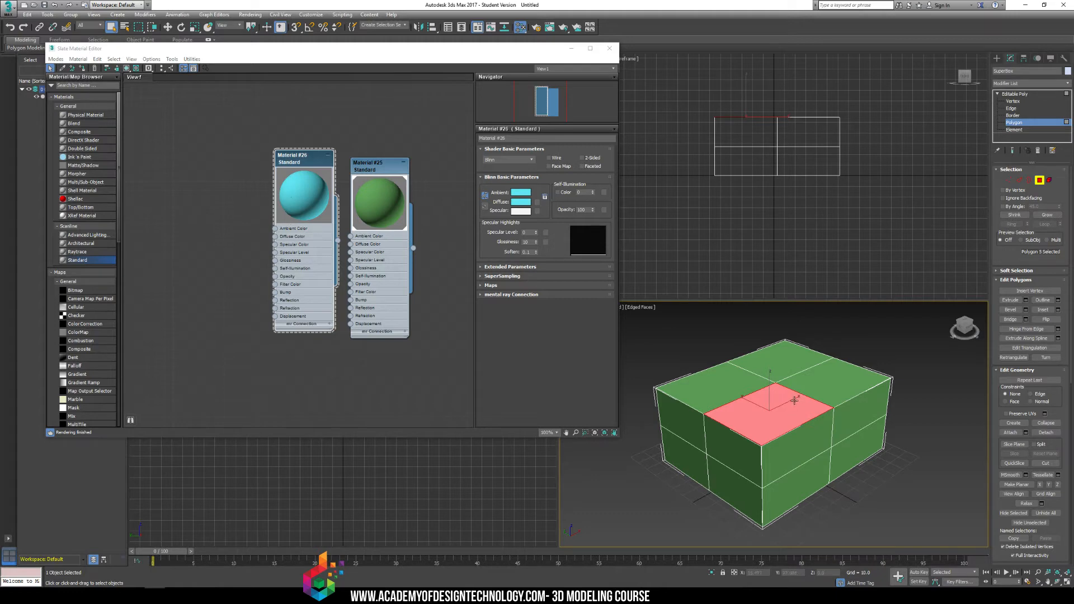
{"action": "left_click", "coordinate": [872, 340]}
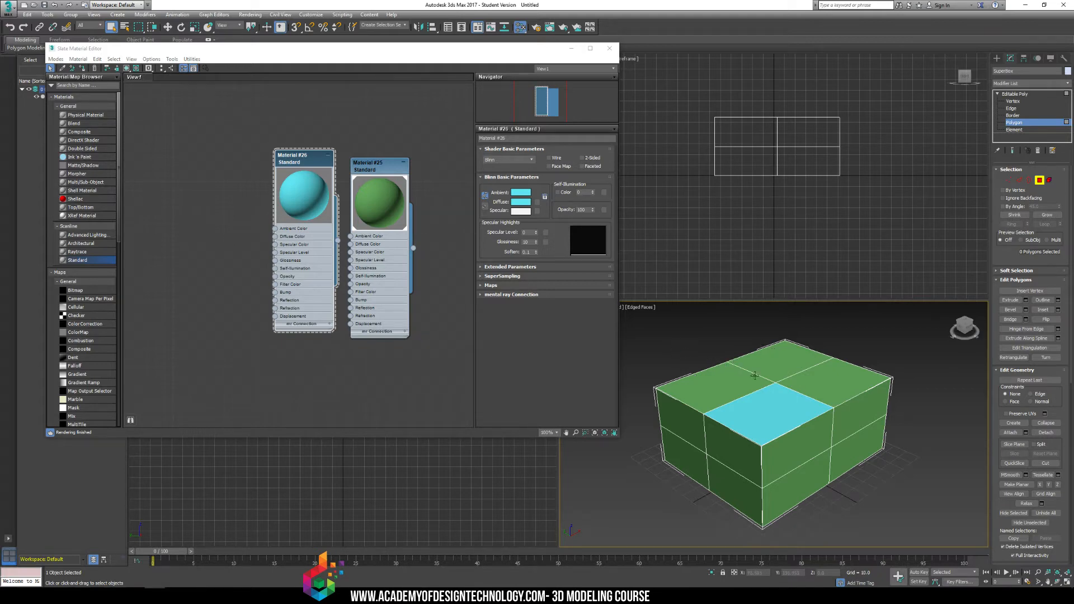
Rename the green material Lizard_Skin.
{"action": "left_click", "coordinate": [370, 171]}
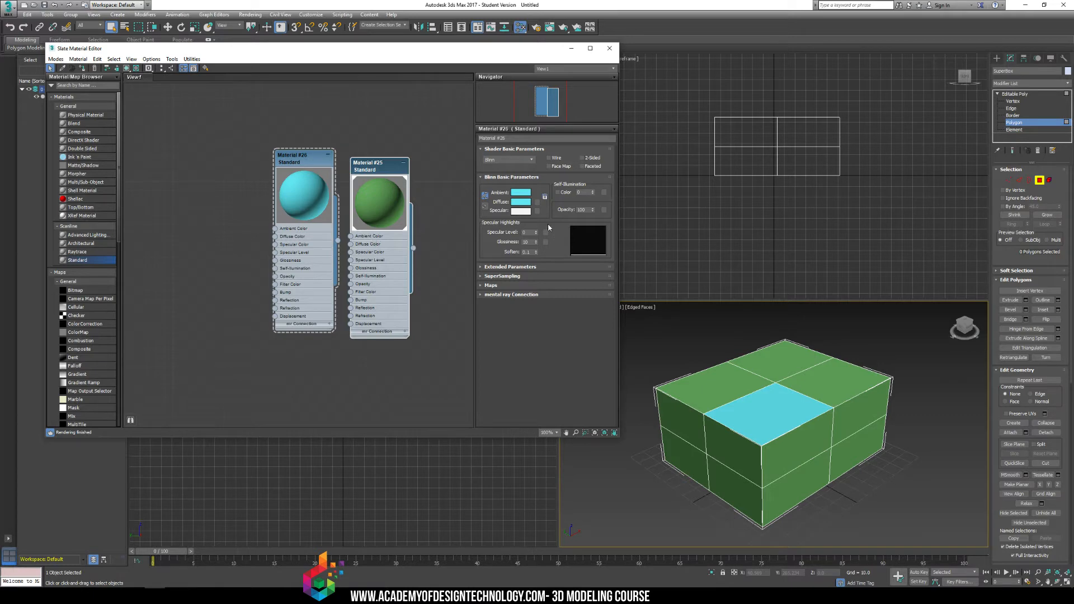
{"action": "left_click", "coordinate": [391, 172]}
{"action": "left_click", "coordinate": [521, 138]}
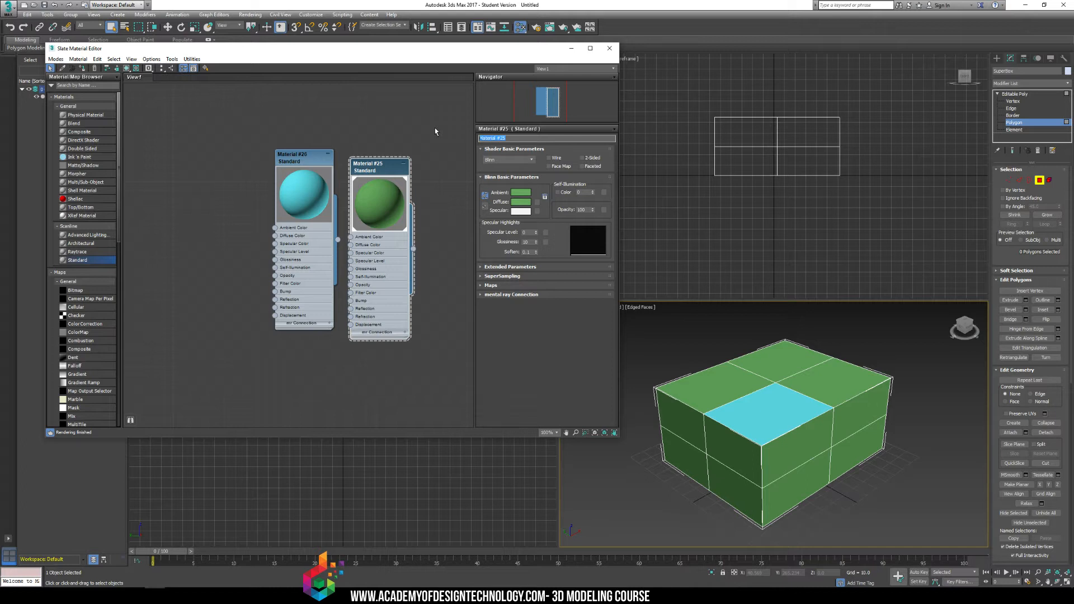
{"action": "type", "text": "Lizard_Skin"}
{"action": "key", "text": "Return"}
Rename the cyan material Lizard_Belly.
{"action": "double_click", "coordinate": [287, 181]}
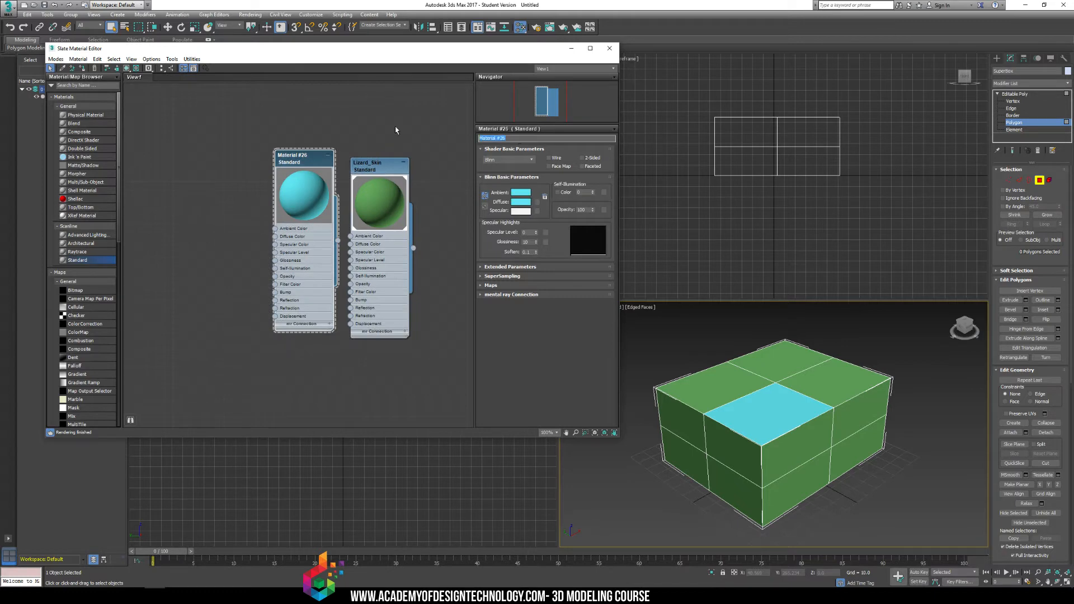
{"action": "type", "text": "Lizard_Belly"}
Assign the Lizard_Belly material to the top polygon left of the cyan one and deselect it.
{"action": "left_click", "coordinate": [721, 374]}
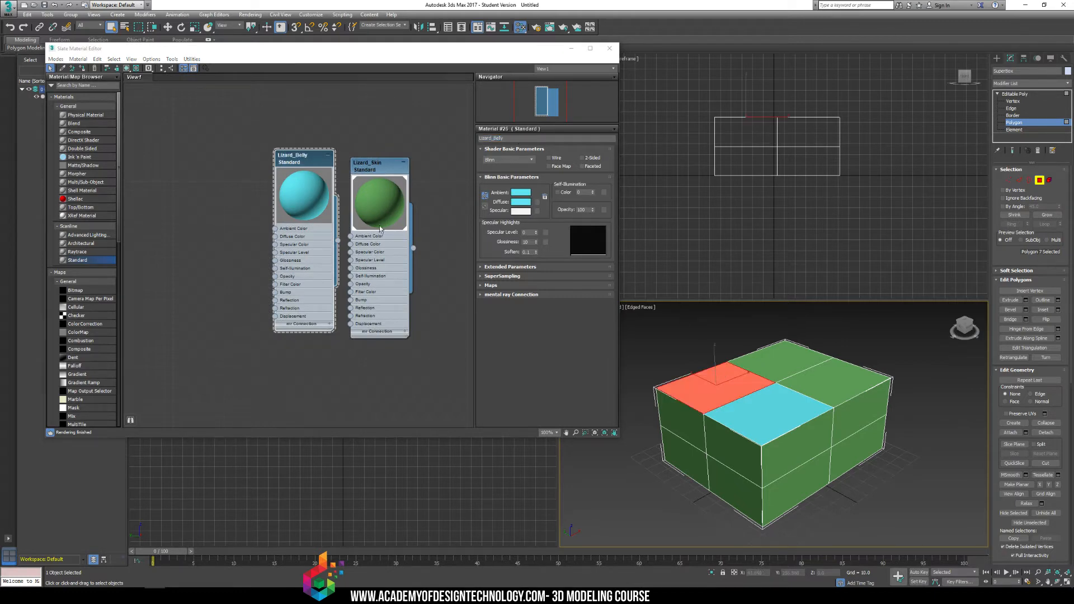
{"action": "right_click", "coordinate": [305, 160]}
{"action": "left_click", "coordinate": [323, 175]}
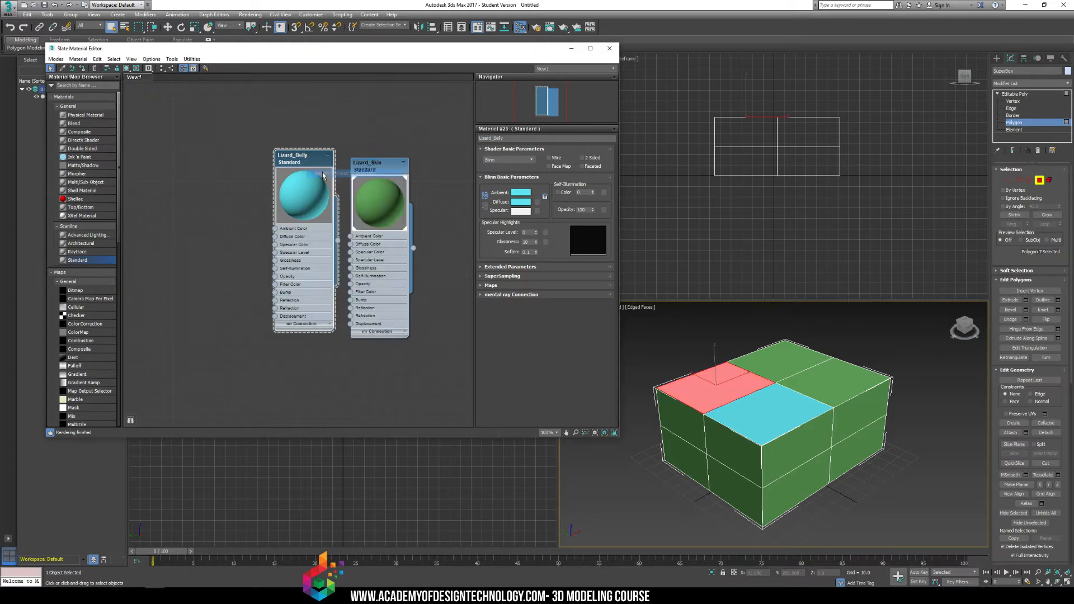
{"action": "left_click", "coordinate": [874, 340]}
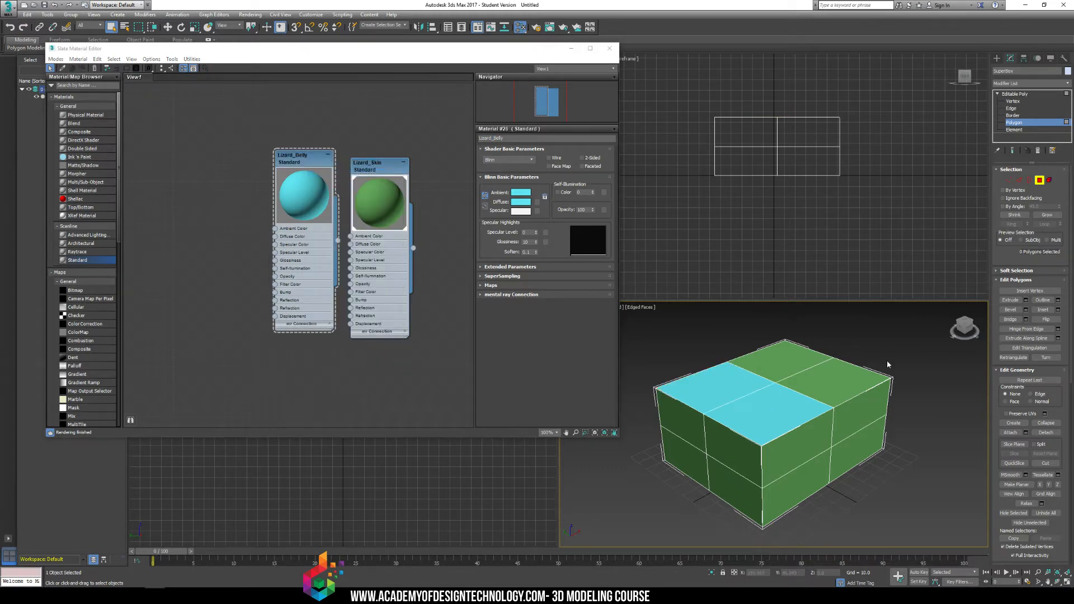
Align the Lizard_Skin node beside Lizard_Belly and set Lizard_Skin's self-illumination to 50.
{"action": "double_click", "coordinate": [384, 168]}
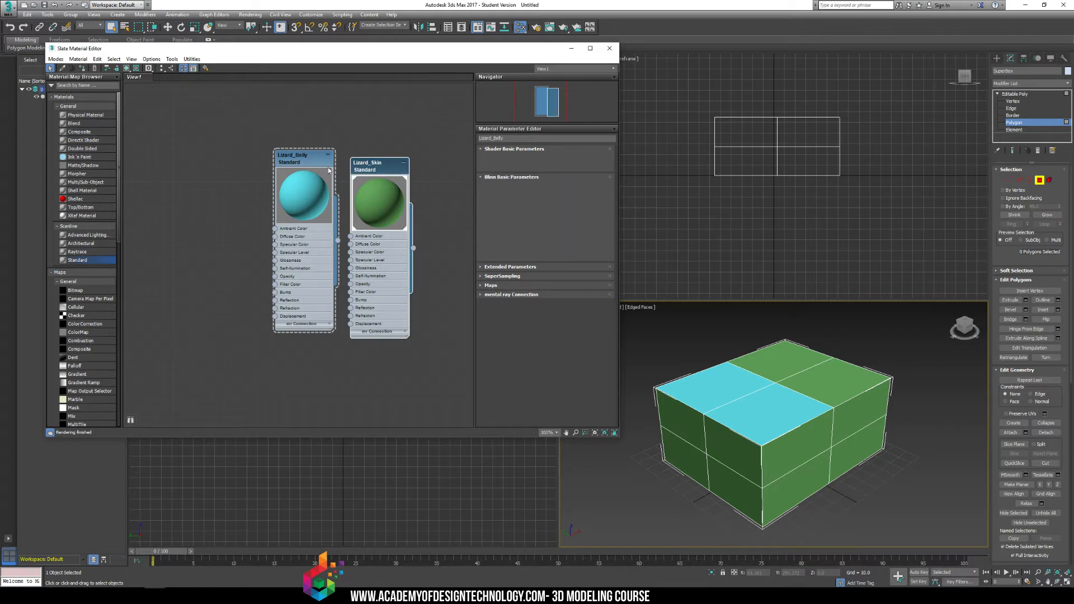
{"action": "left_click_drag", "start_coordinate": [378, 170], "coordinate": [370, 162]}
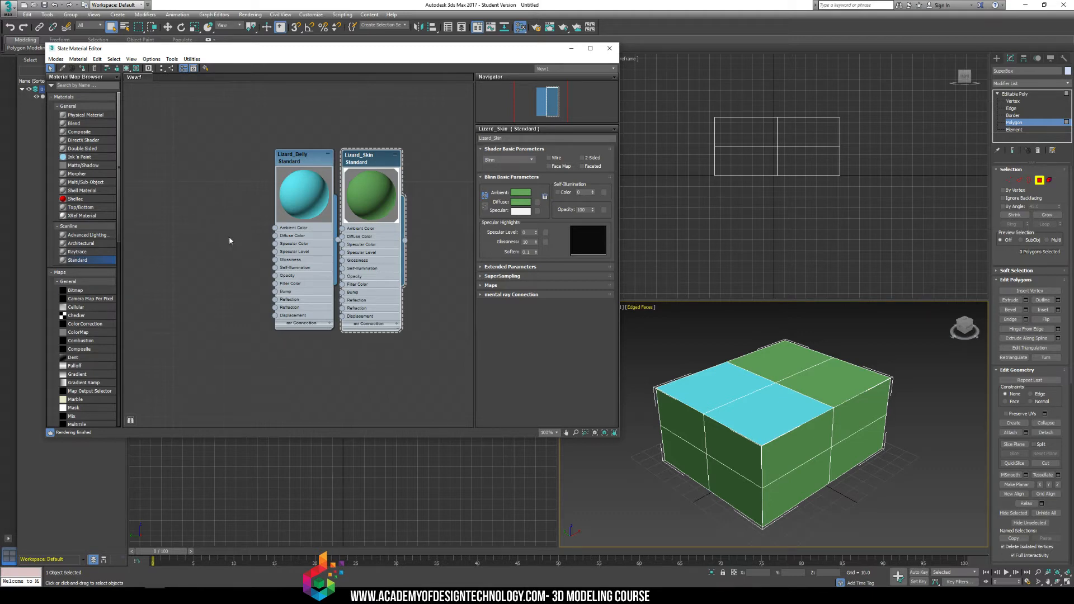
{"action": "double_click", "coordinate": [586, 192]}
{"action": "type", "text": "50"}
{"action": "key", "text": "Return"}
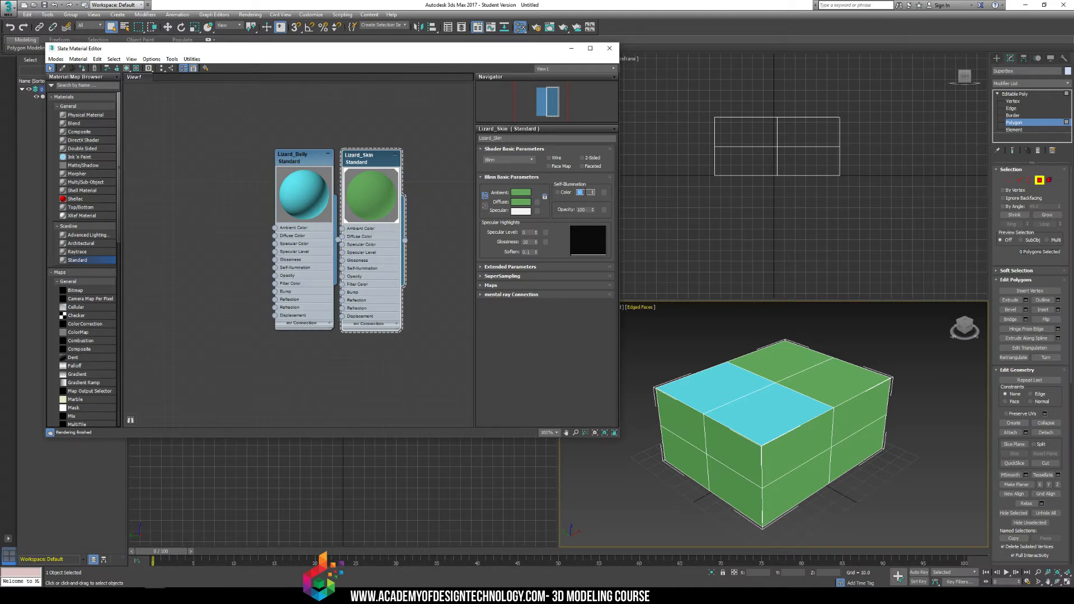
Try Lizard_Skin's self-illumination at 100 and set it back to 50.
{"action": "type", "text": "0"}
{"action": "key", "text": "Return"}
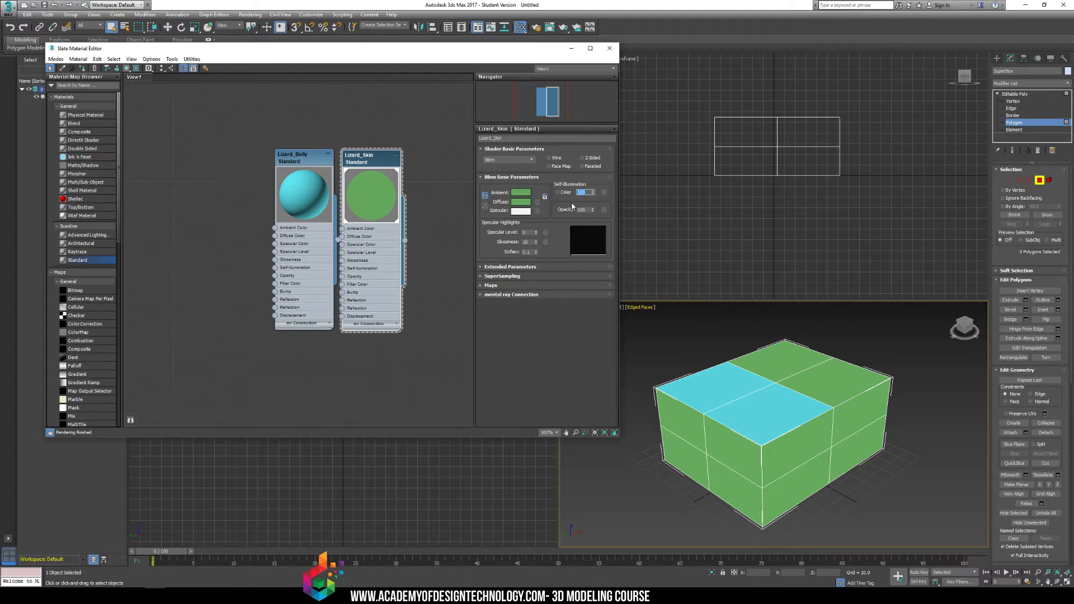
{"action": "type", "text": "50"}
{"action": "key", "text": "Return"}
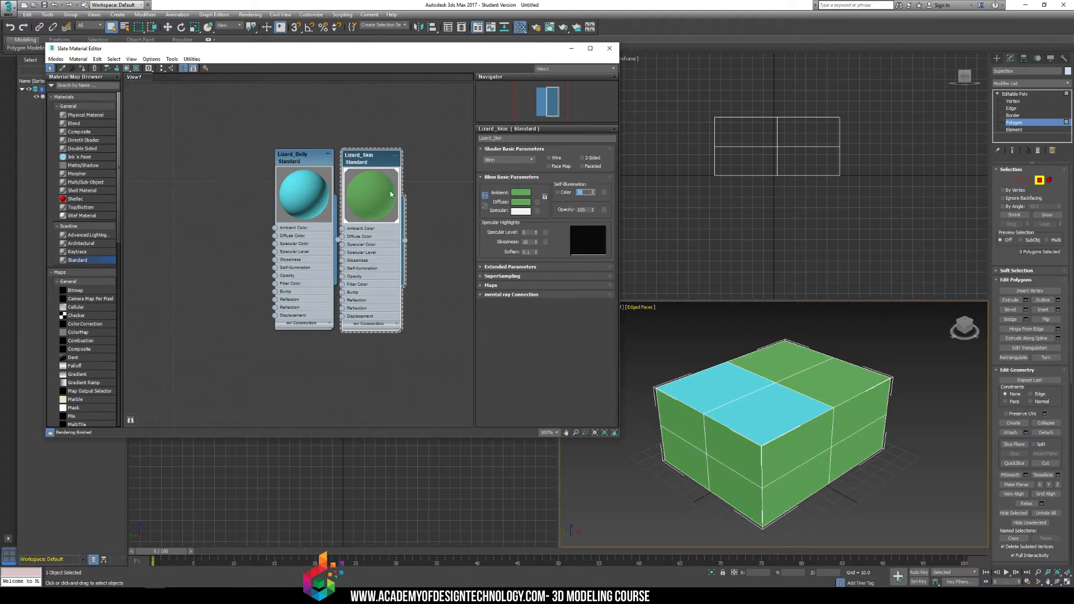
Switch between the Lizard_Skin and Lizard_Belly parameters and set Lizard_Belly's self-illumination to 20.
{"action": "left_click", "coordinate": [302, 154]}
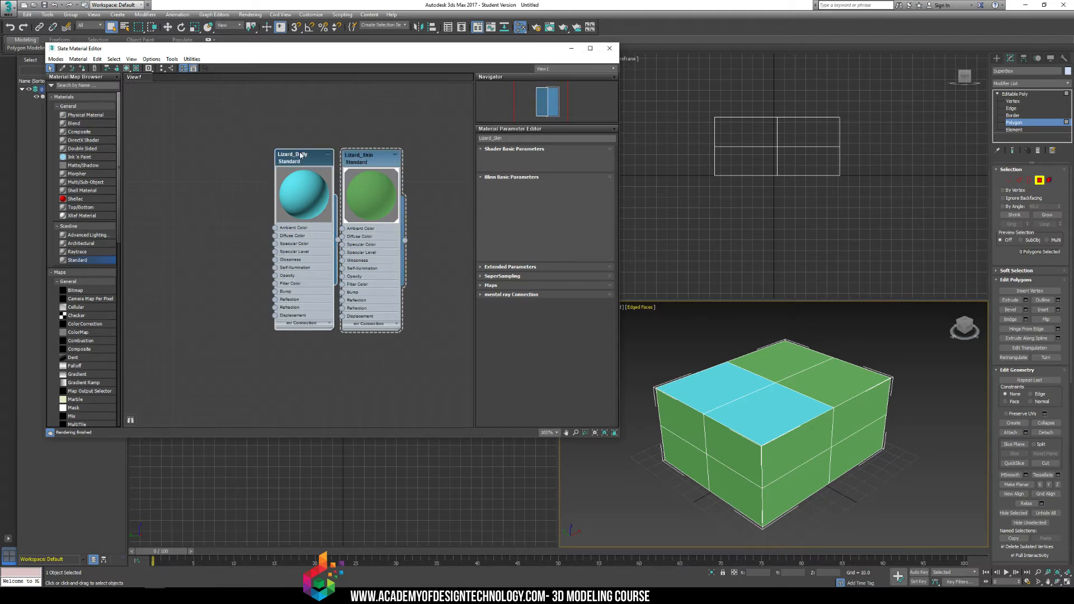
{"action": "left_click", "coordinate": [376, 152]}
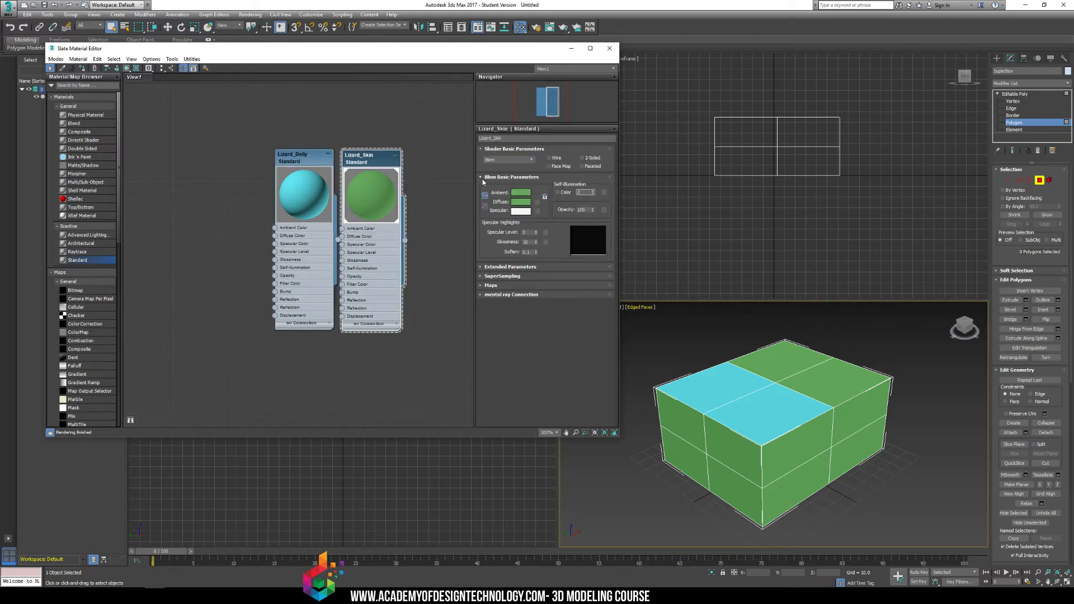
{"action": "left_click", "coordinate": [291, 155]}
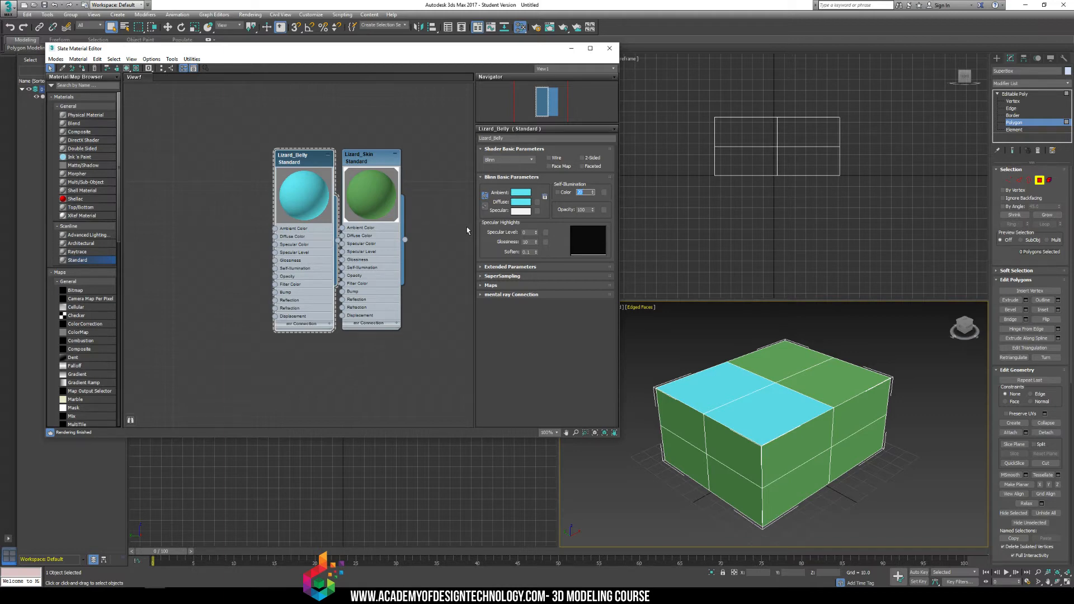
{"action": "right_click", "coordinate": [373, 161]}
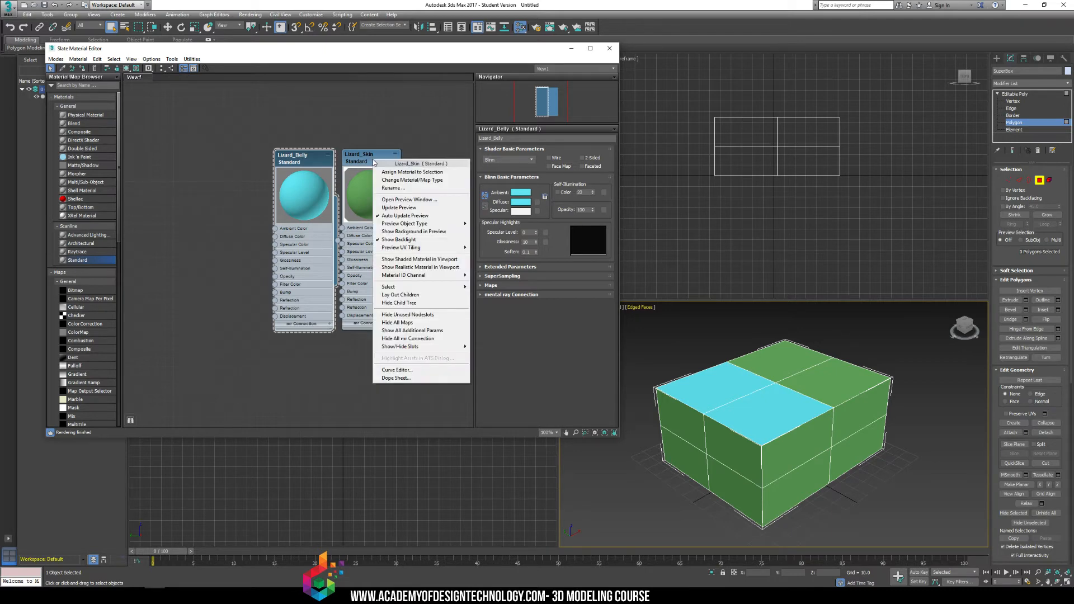
{"action": "left_click", "coordinate": [403, 173]}
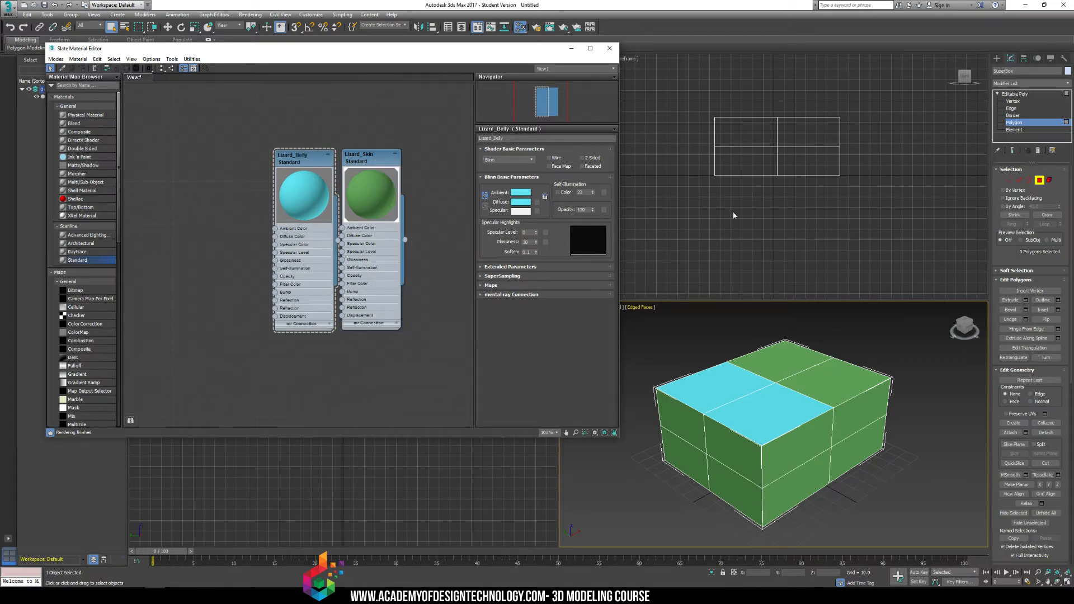
{"action": "right_click", "coordinate": [309, 155]}
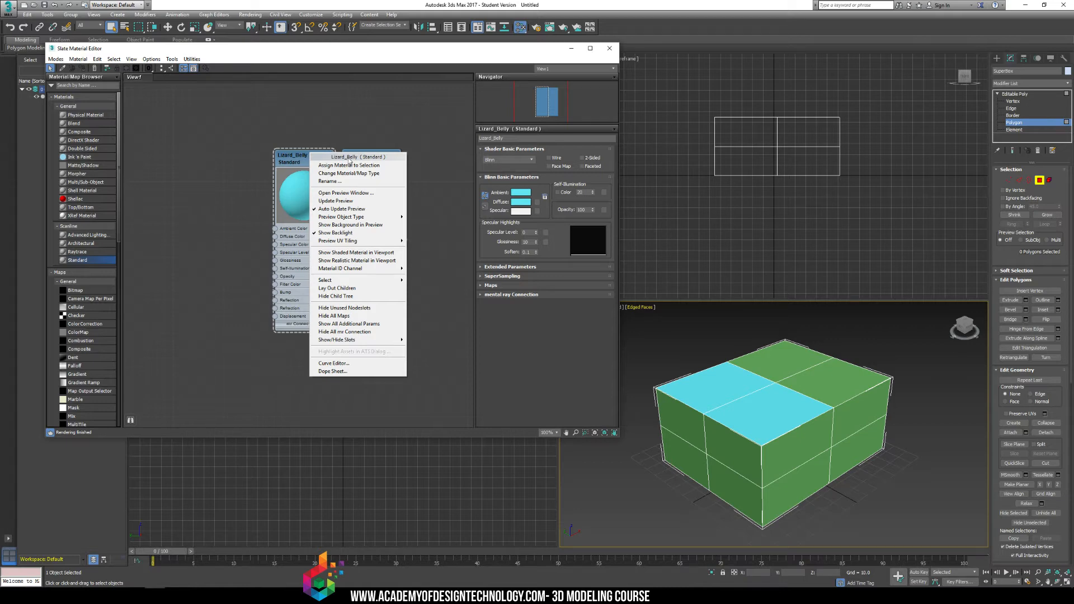
Leave the polygon level and delete the box from the scene.
{"action": "left_click", "coordinate": [784, 375]}
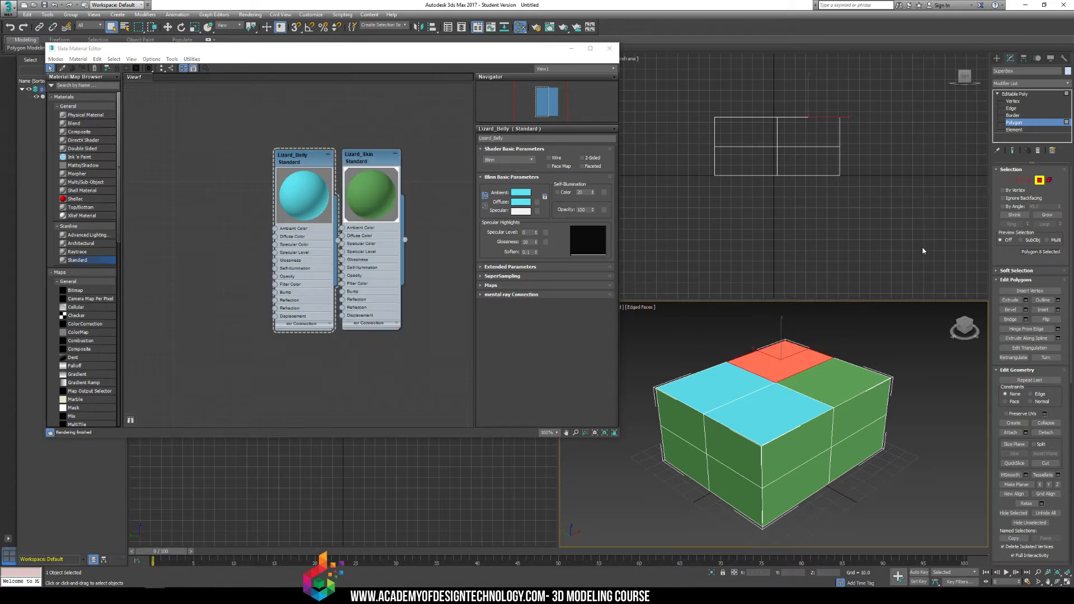
{"action": "left_click", "coordinate": [997, 58]}
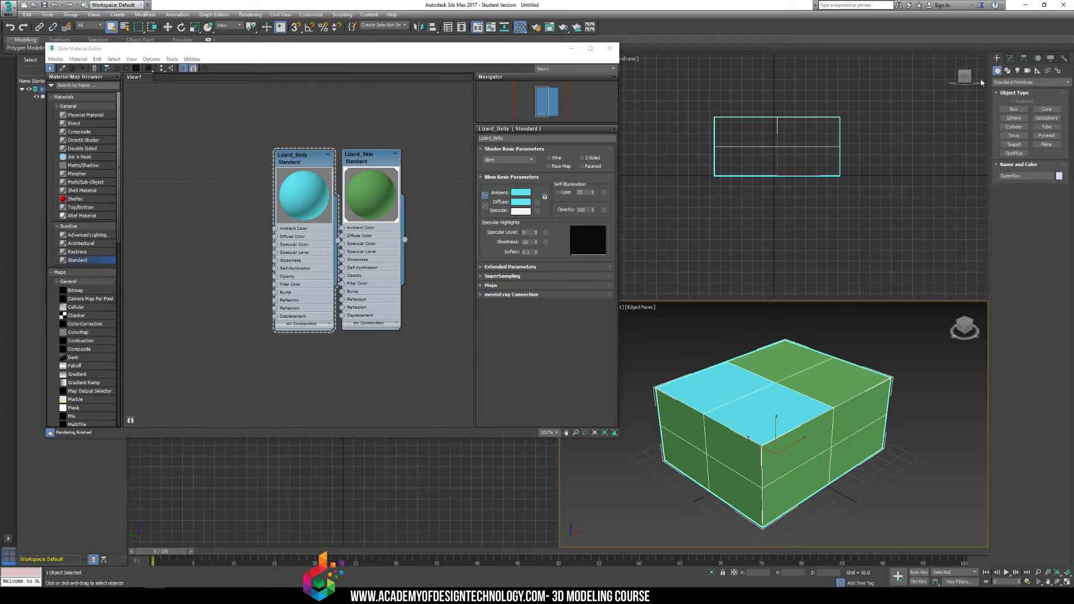
{"action": "key", "text": "Delete"}
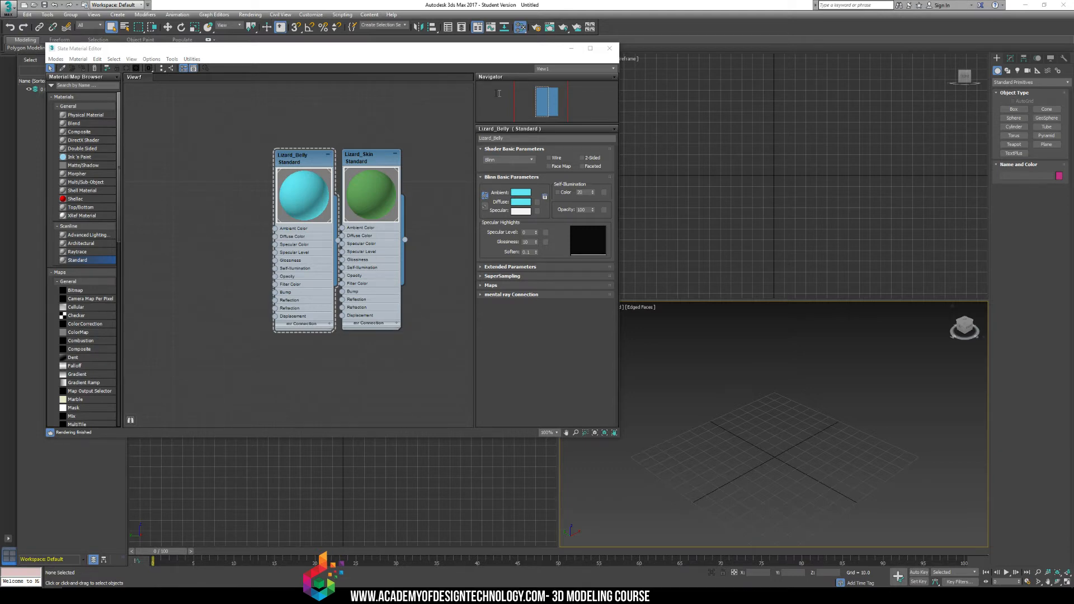
Switch to the web browser and search Google Images for "orthographic character".
{"action": "left_click_drag", "start_coordinate": [502, 85], "coordinate": [538, 74]}
{"action": "left_click", "coordinate": [478, 140]}
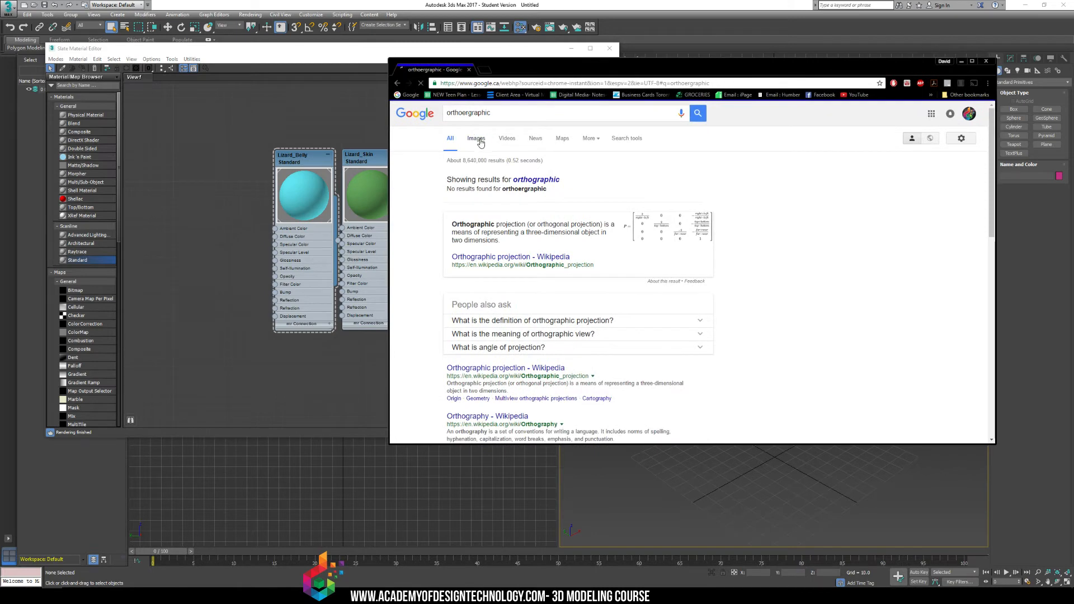
{"action": "left_click", "coordinate": [500, 113]}
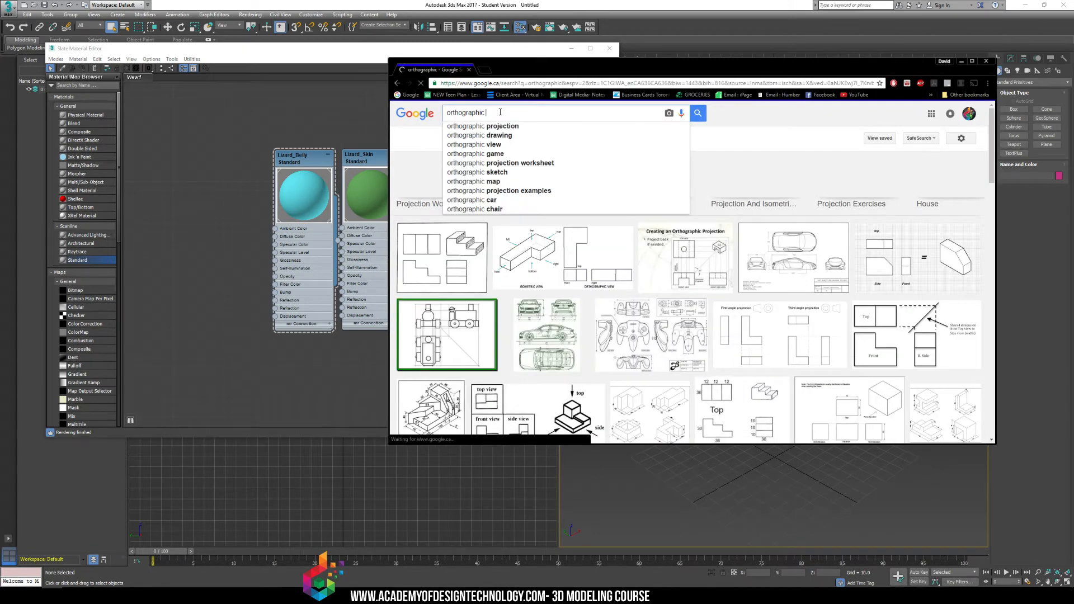
{"action": "type", "text": "character"}
{"action": "key", "text": "Return"}
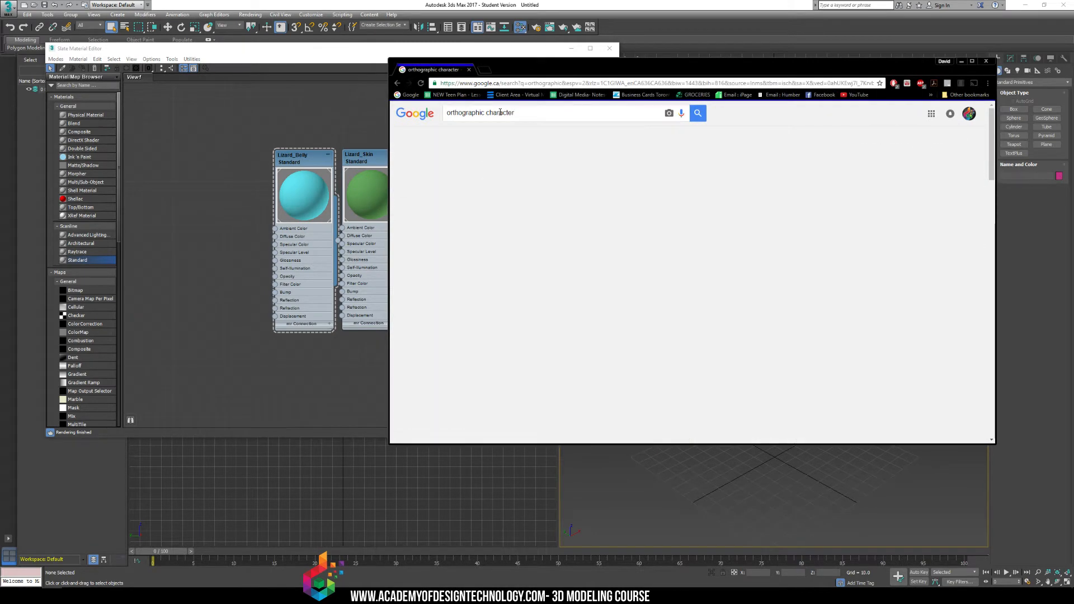
View the tf2_engineer_orthographic_drawings image at full size, and close the browser to return to 3ds Max.
{"action": "left_click", "coordinate": [618, 251]}
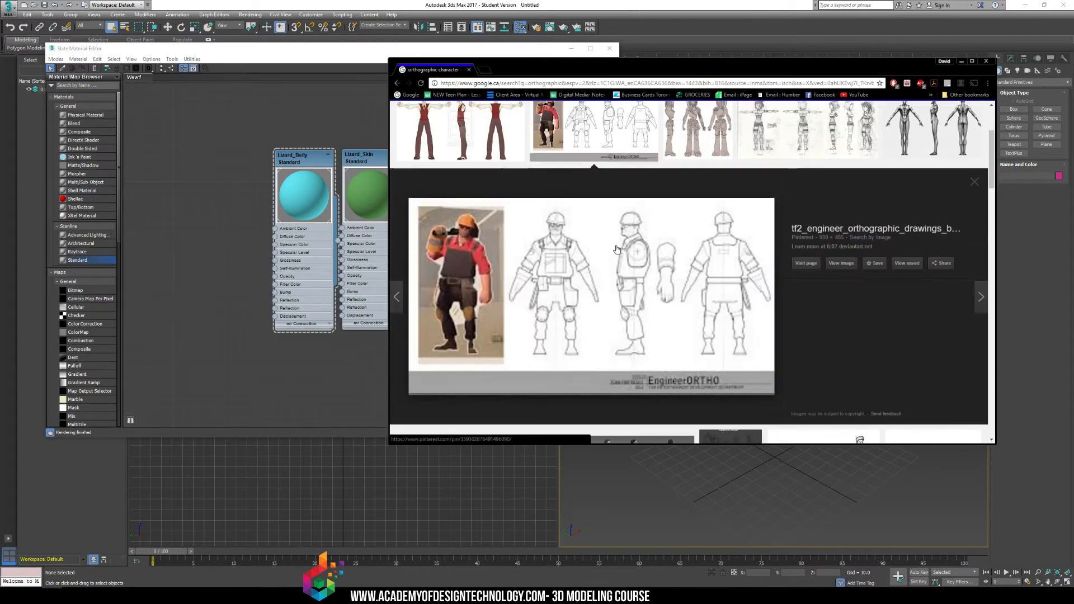
{"action": "left_click", "coordinate": [842, 264]}
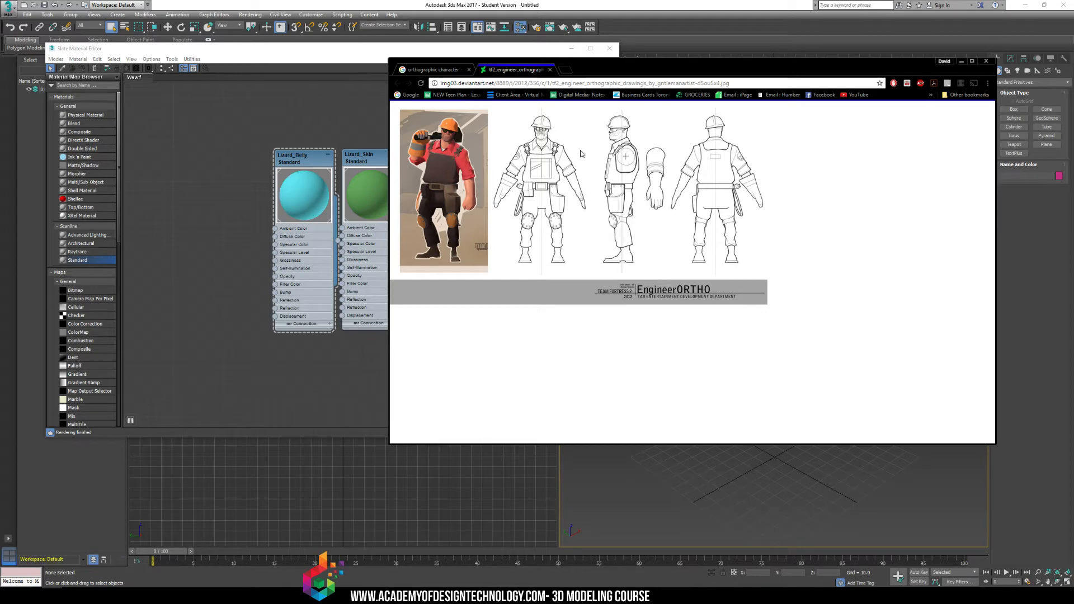
{"action": "left_click_drag", "start_coordinate": [536, 154], "coordinate": [612, 203]}
{"action": "left_click", "coordinate": [550, 69]}
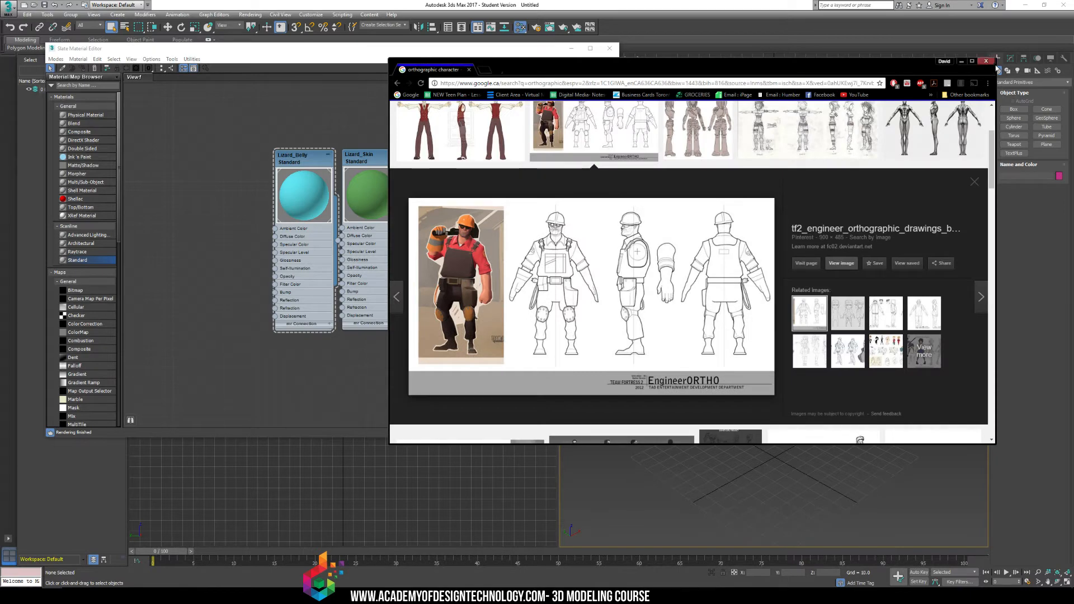
{"action": "left_click", "coordinate": [986, 61]}
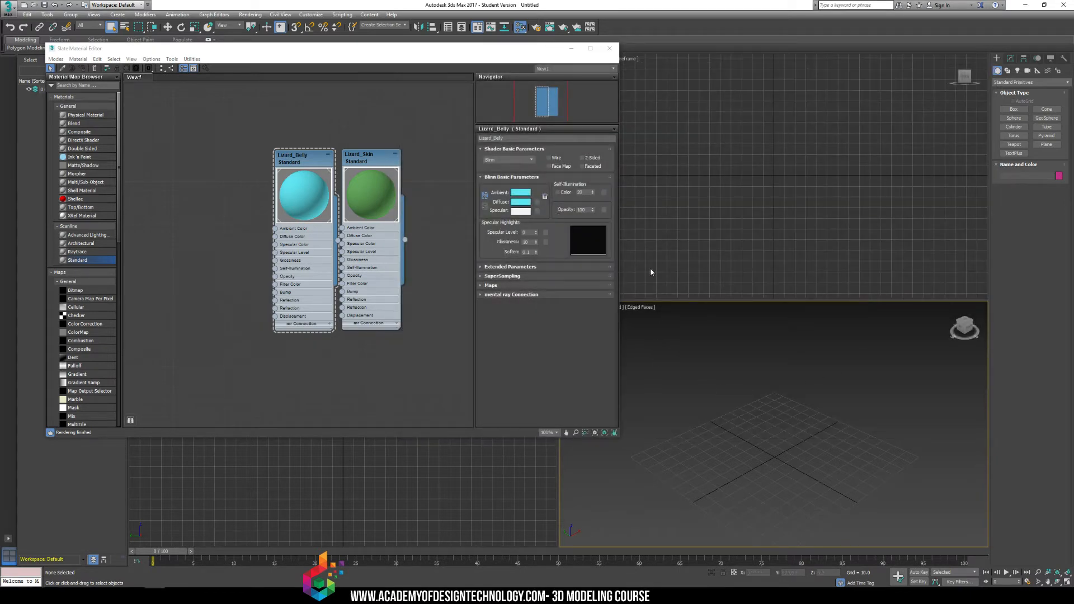
Create a plane about 127 long and 199 wide in the Front viewport, clear of the Slate Material Editor window.
{"action": "left_click_drag", "start_coordinate": [515, 52], "coordinate": [486, 48]}
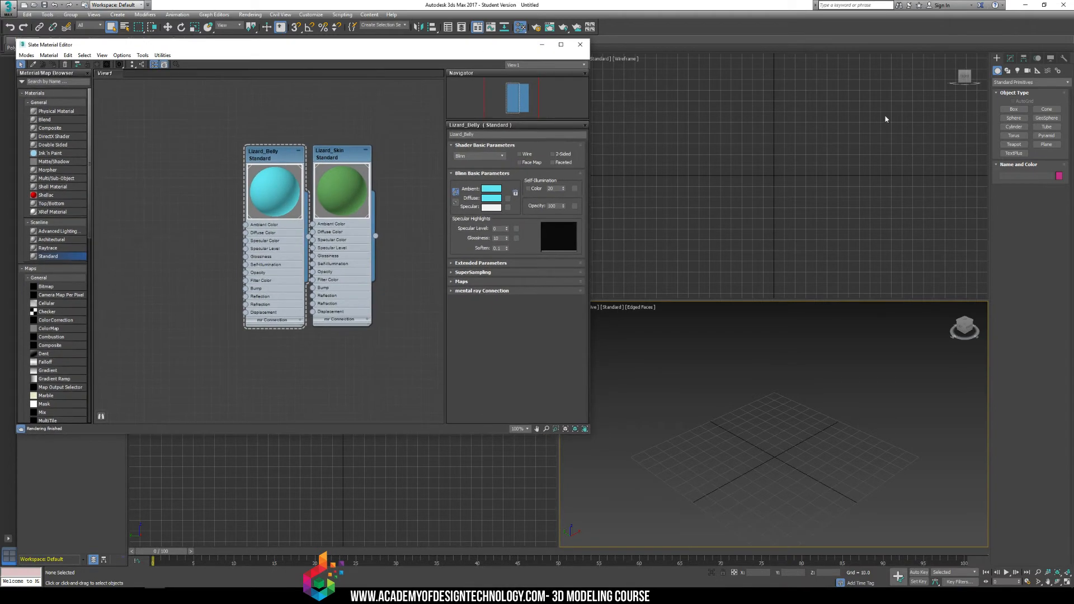
{"action": "left_click", "coordinate": [731, 119]}
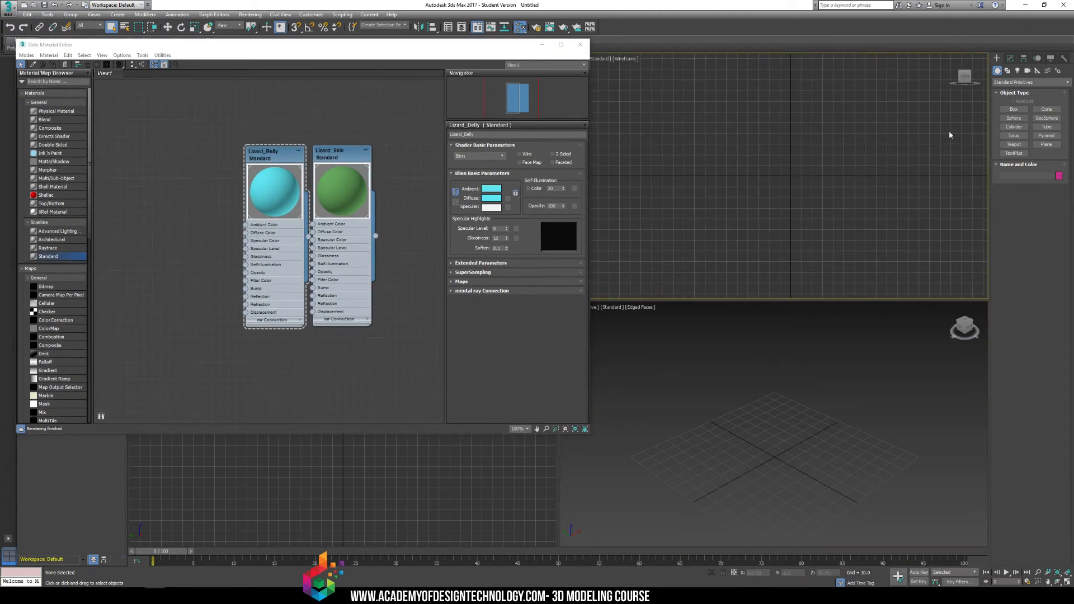
{"action": "left_click", "coordinate": [1046, 144]}
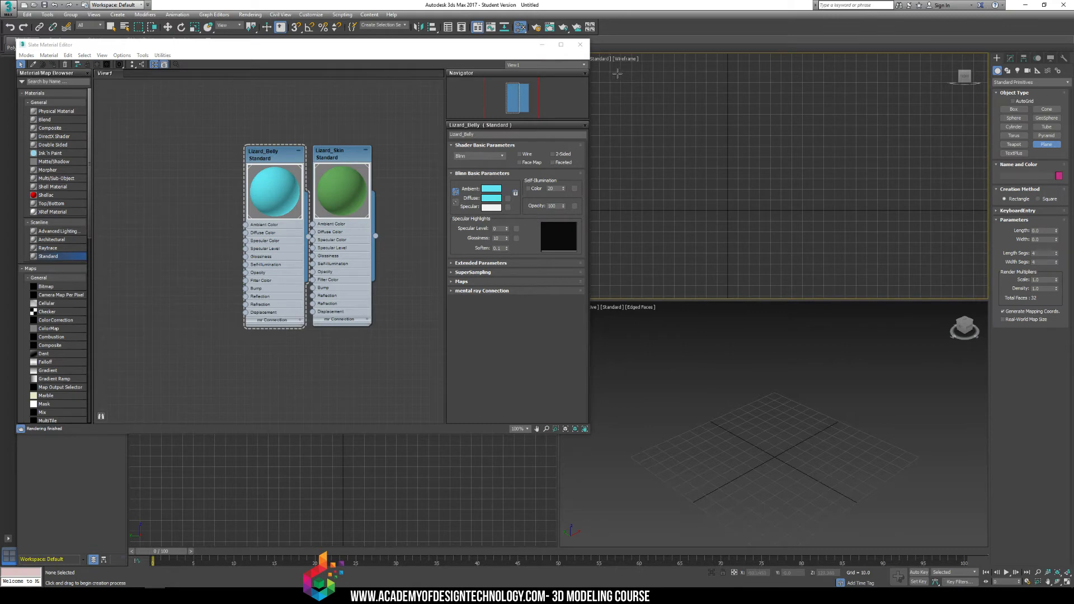
{"action": "left_click_drag", "start_coordinate": [617, 73], "coordinate": [829, 210]}
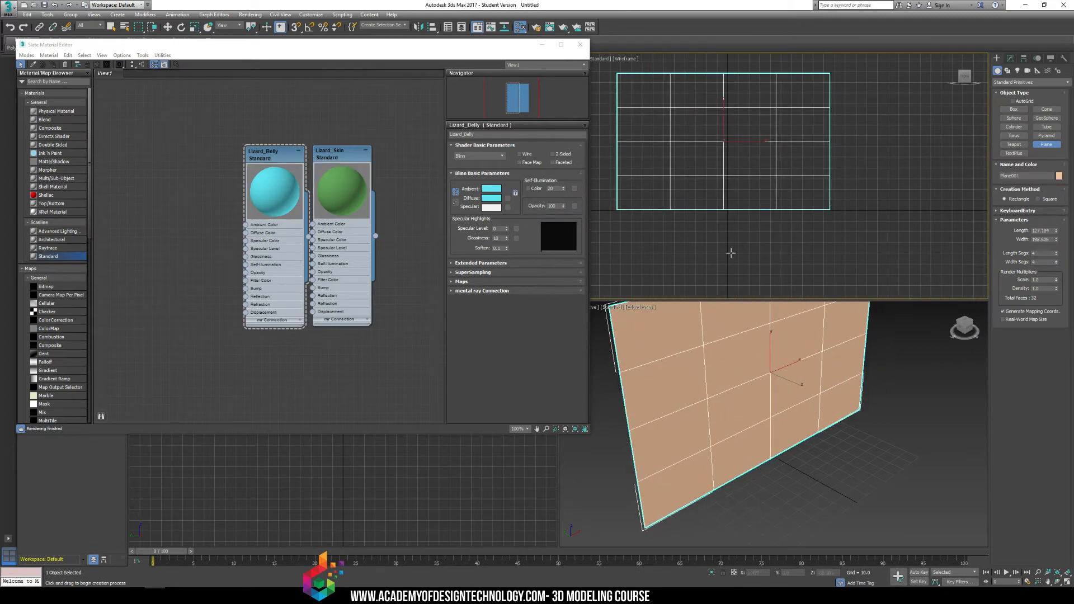
{"action": "middle_click_drag", "start_coordinate": [716, 170], "coordinate": [760, 187]}
{"action": "right_click", "coordinate": [782, 135]}
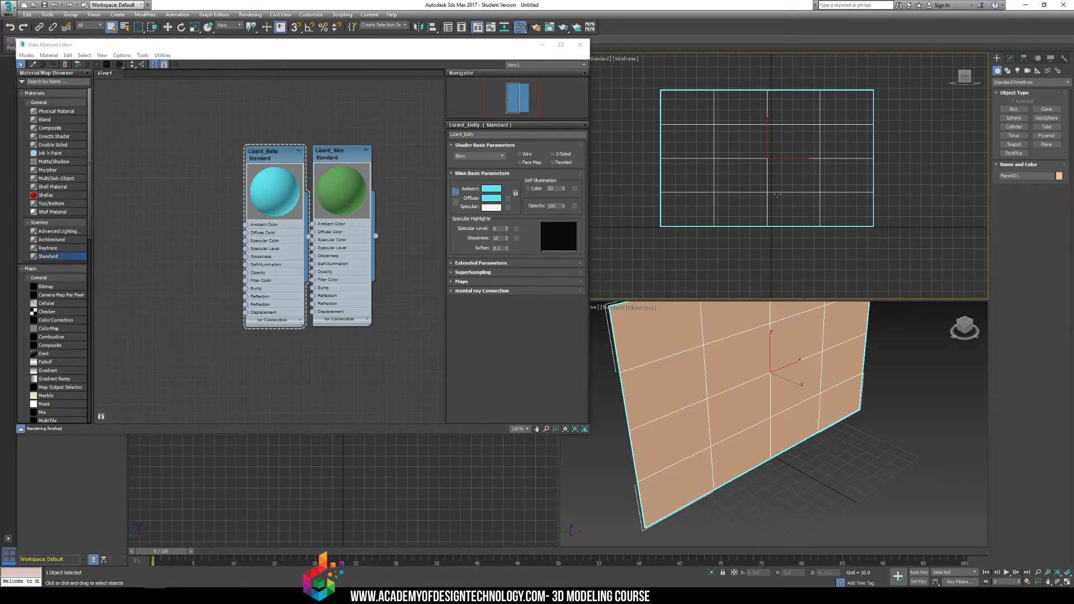
Add a Standard material node to the Slate view and delete the Lizard_Belly and Lizard_Skin nodes.
{"action": "middle_click_drag", "start_coordinate": [708, 391], "coordinate": [706, 407]}
{"action": "scroll", "coordinate": [706, 407], "scroll_direction": "down", "scroll_amount": 3}
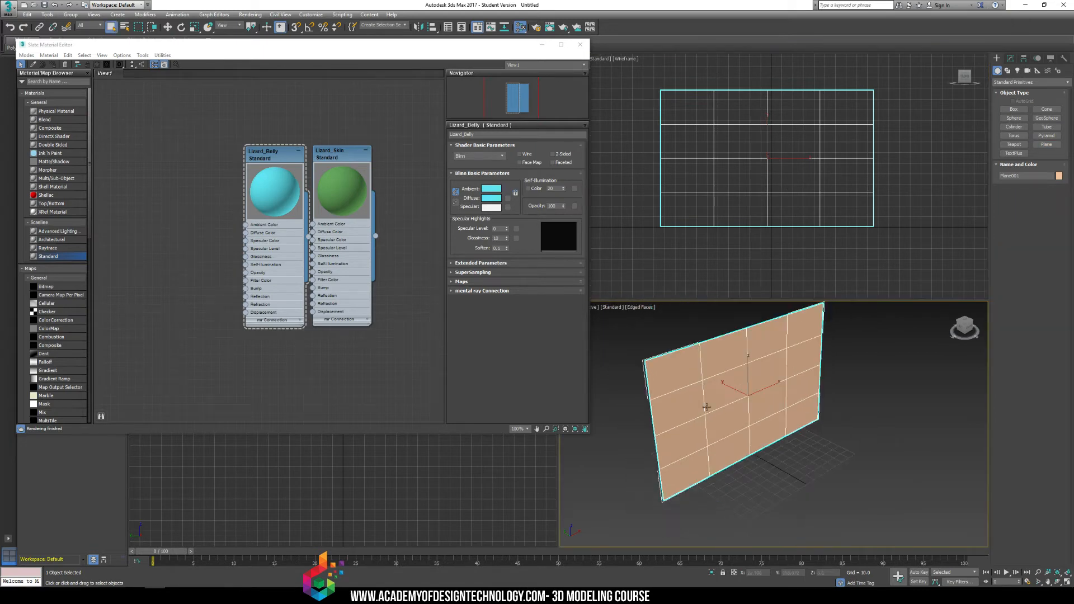
{"action": "double_click", "coordinate": [56, 257]}
{"action": "left_click_drag", "start_coordinate": [266, 199], "coordinate": [297, 160]}
{"action": "left_click", "coordinate": [275, 153]}
{"action": "key", "text": "Delete"}
{"action": "left_click", "coordinate": [339, 153]}
{"action": "key", "text": "Delete"}
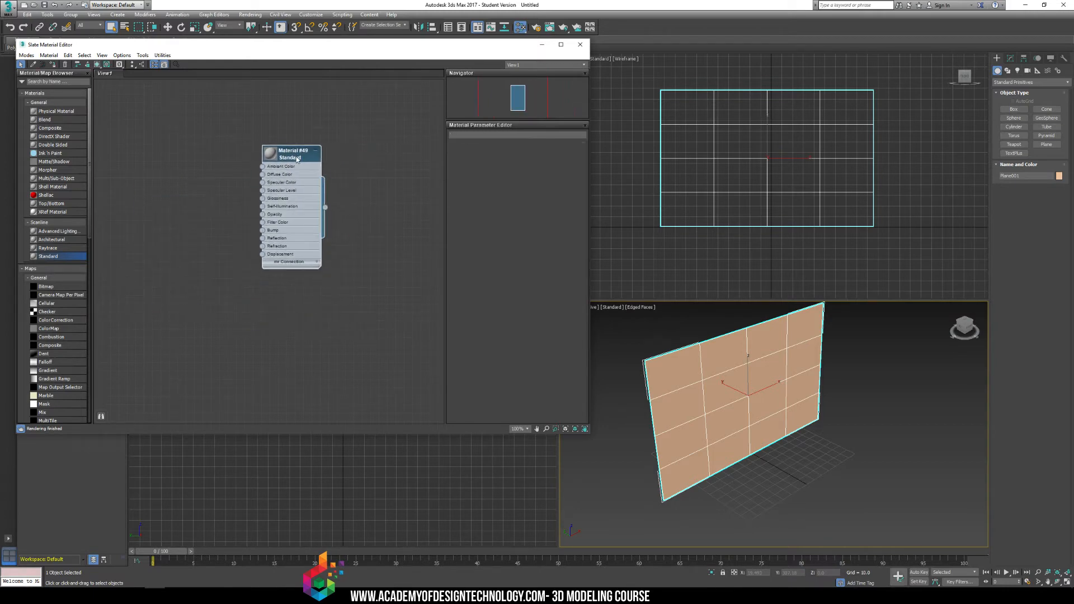
Open the new Standard material's parameters and name it Reference.
{"action": "double_click", "coordinate": [287, 157]}
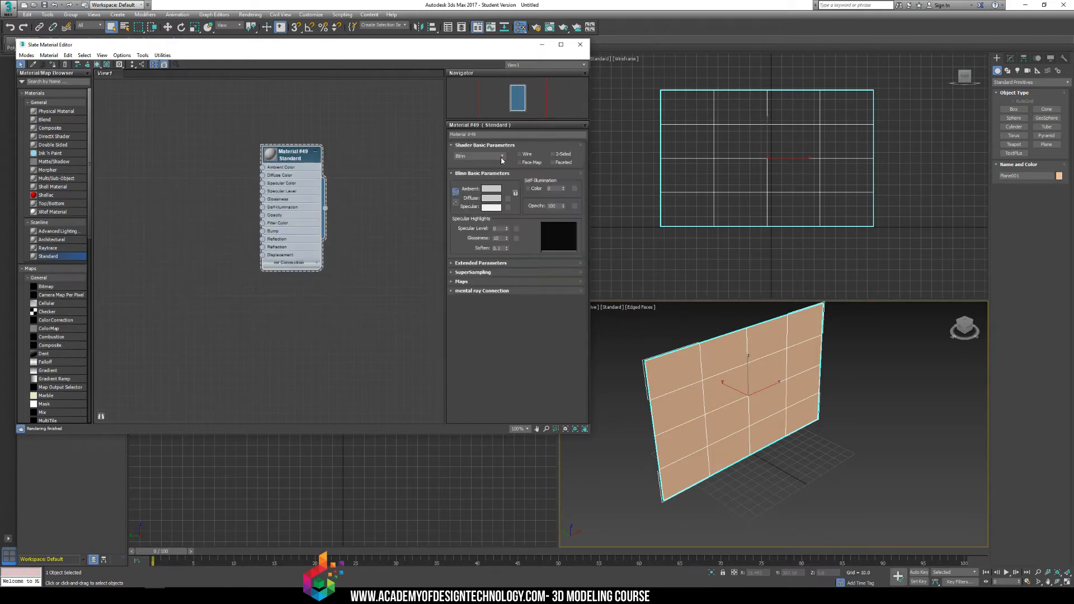
{"action": "double_click", "coordinate": [473, 134]}
{"action": "type", "text": "Reference"}
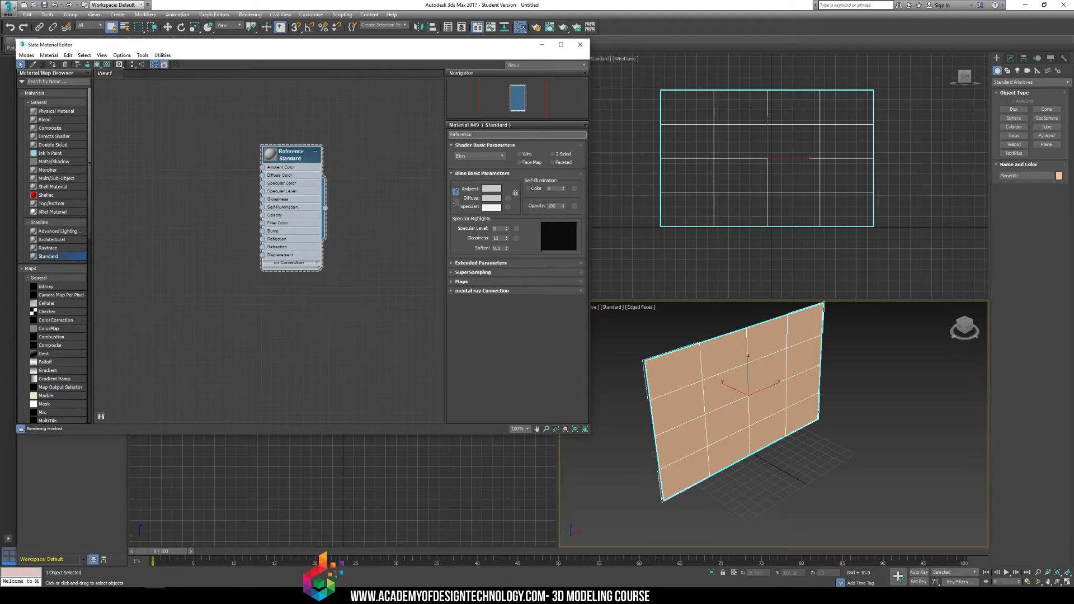
{"action": "key", "text": "Return"}
Set the Reference material's diffuse color to a pale mint green and assign the material to the selected plane.
{"action": "left_click", "coordinate": [490, 199]}
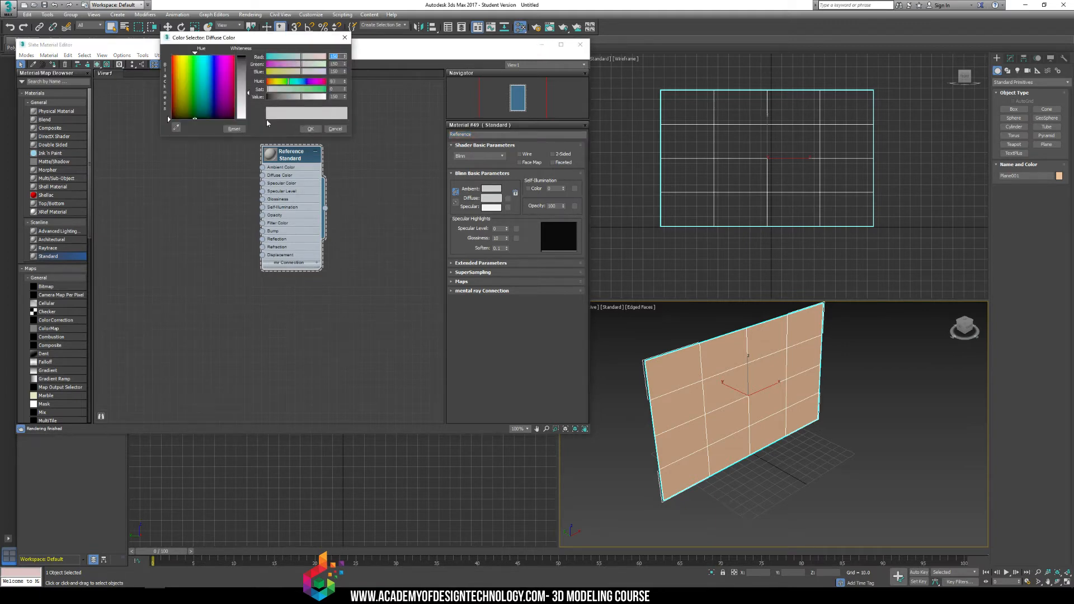
{"action": "left_click", "coordinate": [202, 84]}
{"action": "left_click", "coordinate": [310, 129]}
{"action": "right_click", "coordinate": [294, 164]}
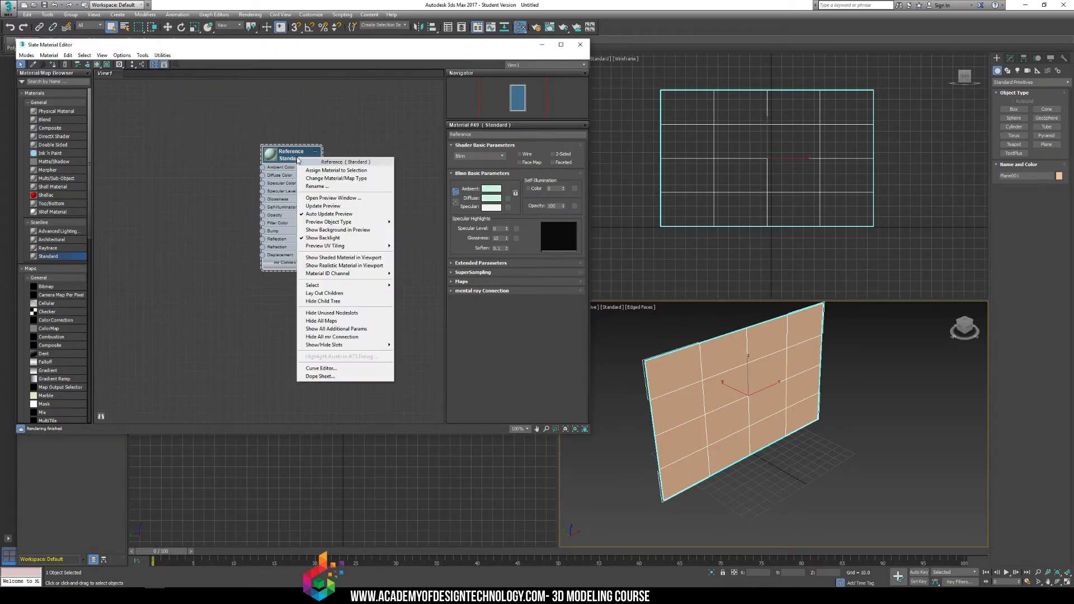
{"action": "left_click", "coordinate": [313, 171]}
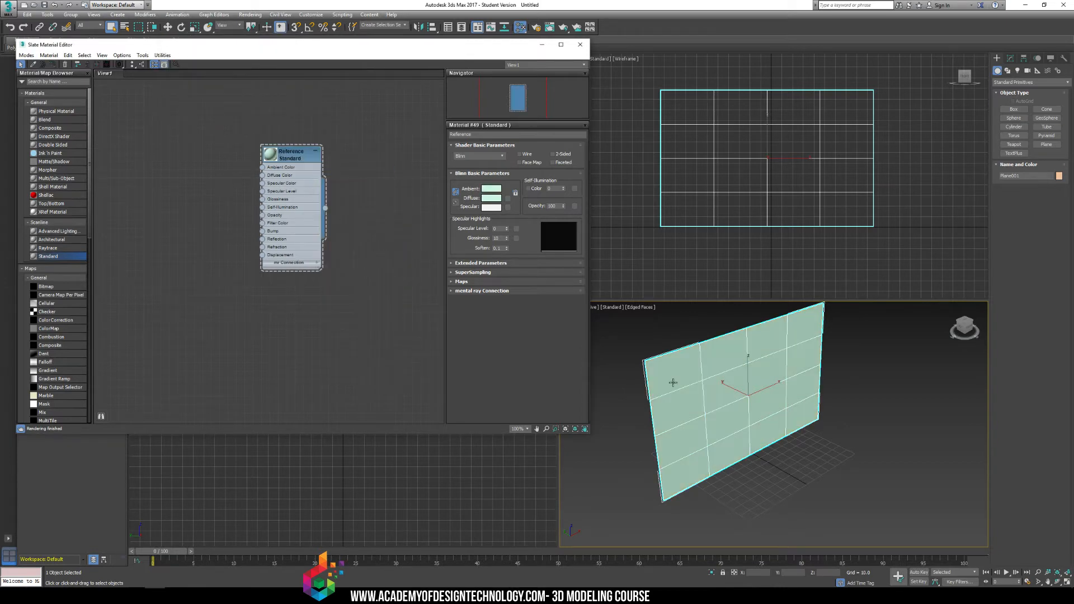
Give Reference's diffuse color a Bitmap map that loads the tf2_engineer_orthographic JPEG from the Desktop.
{"action": "left_click", "coordinate": [507, 200]}
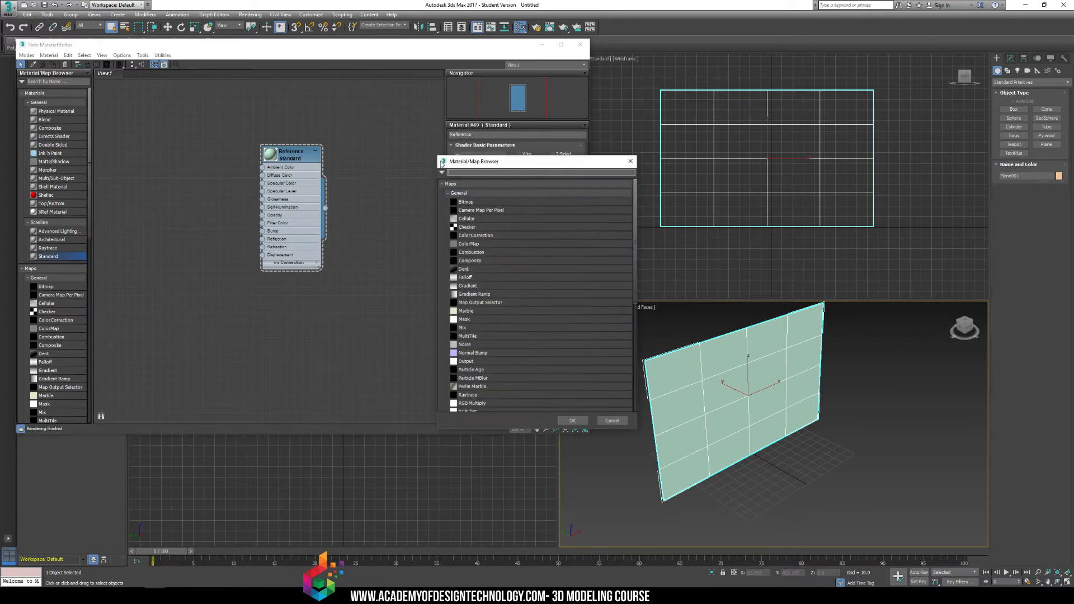
{"action": "left_click_drag", "start_coordinate": [466, 163], "coordinate": [354, 100]}
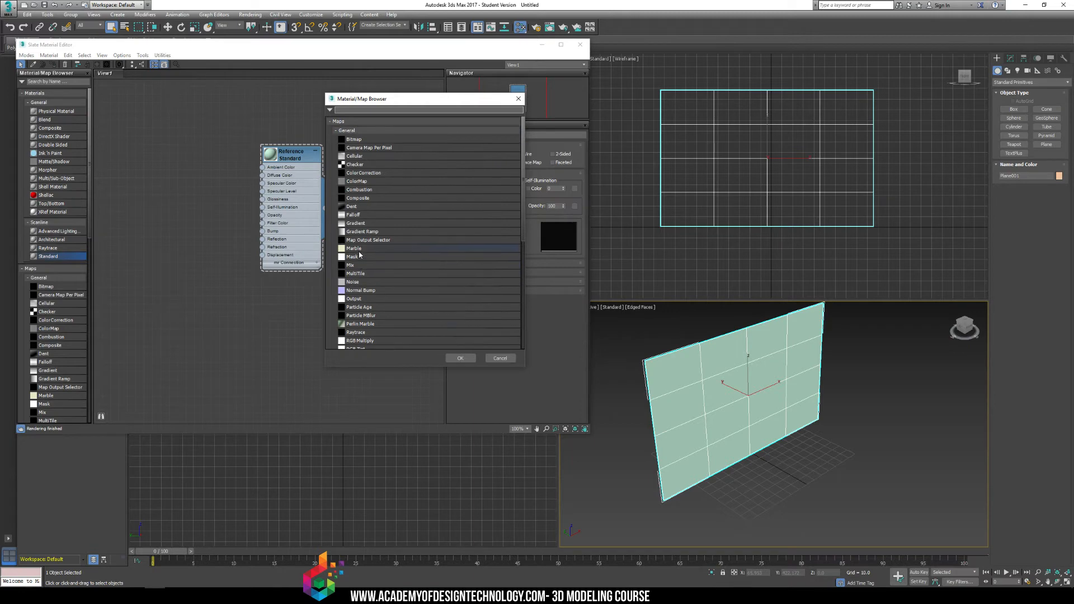
{"action": "scroll", "coordinate": [359, 254], "scroll_direction": "down", "scroll_amount": 8}
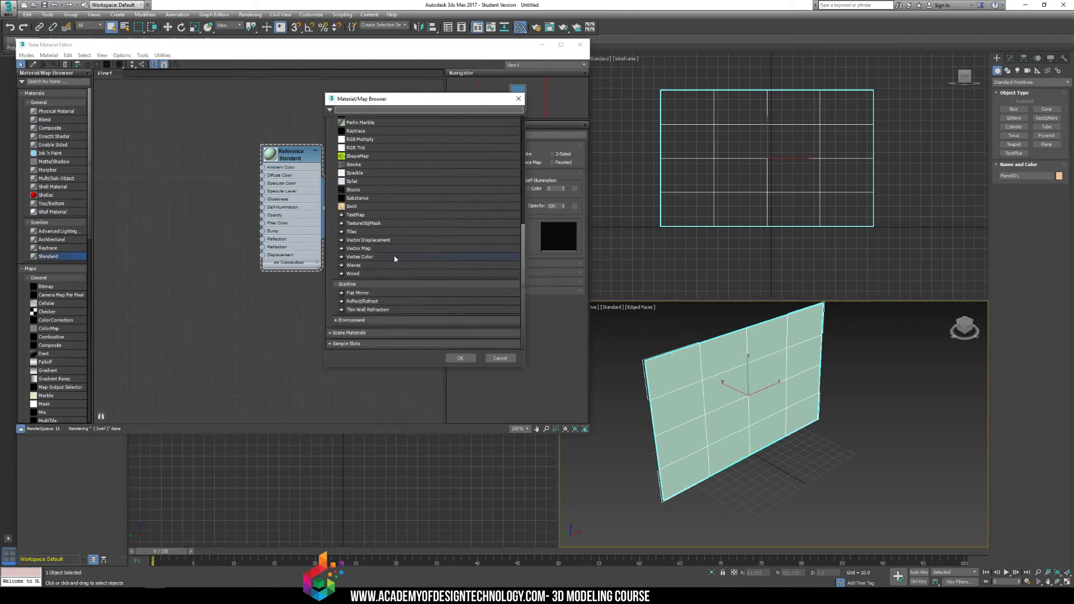
{"action": "scroll", "coordinate": [433, 280], "scroll_direction": "up", "scroll_amount": 1}
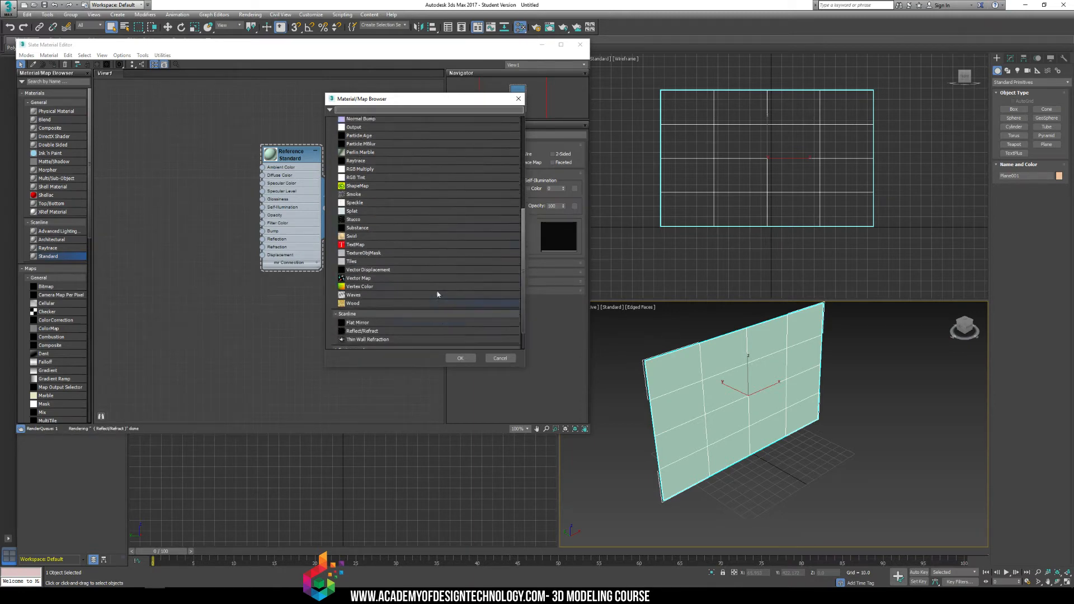
{"action": "scroll", "coordinate": [437, 294], "scroll_direction": "up", "scroll_amount": 6}
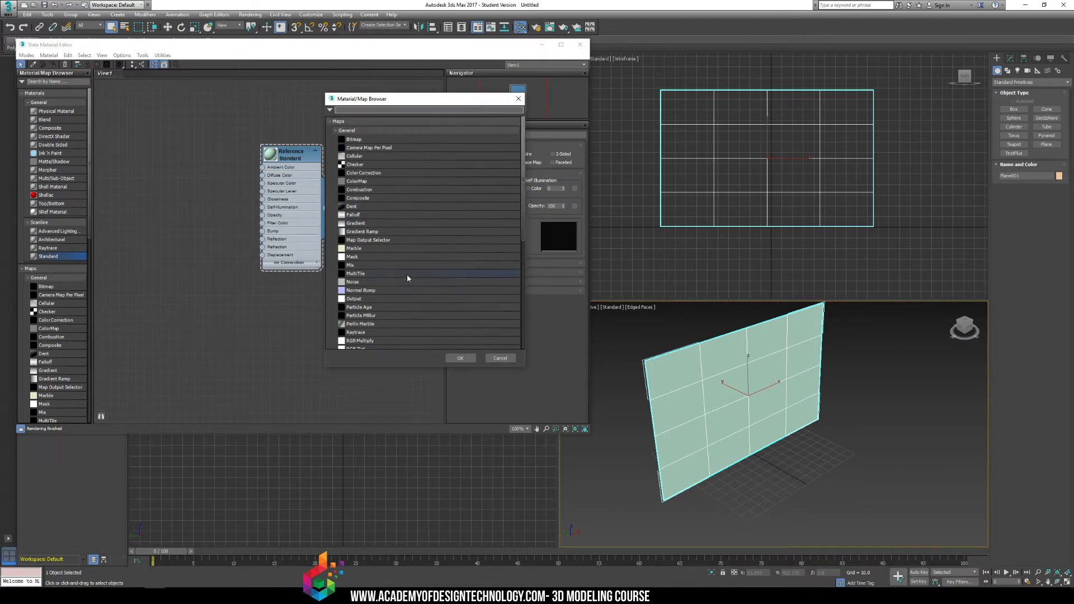
{"action": "double_click", "coordinate": [358, 140]}
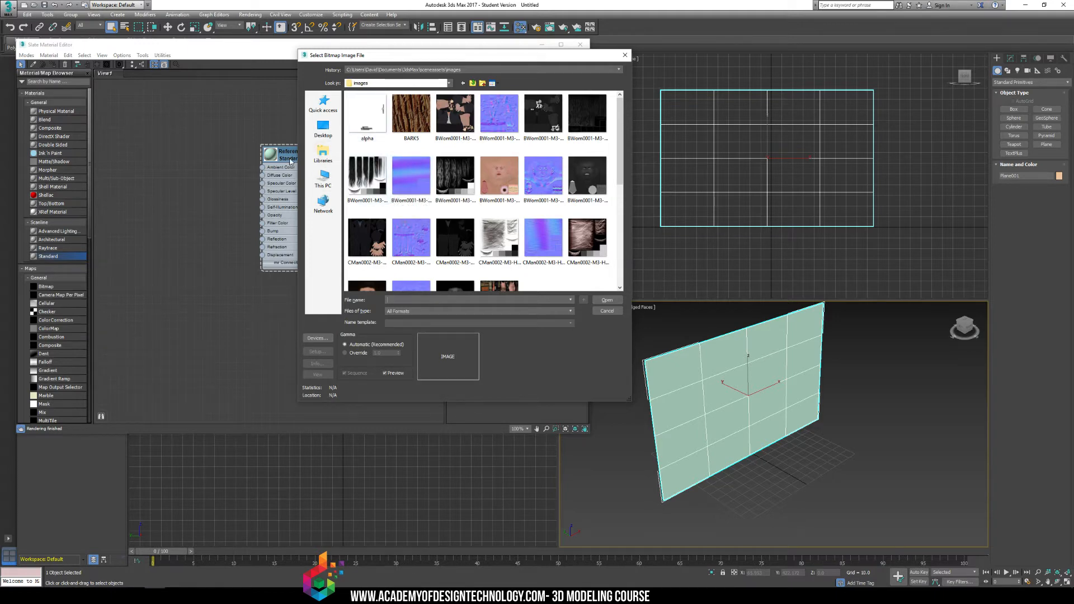
{"action": "left_click", "coordinate": [323, 129]}
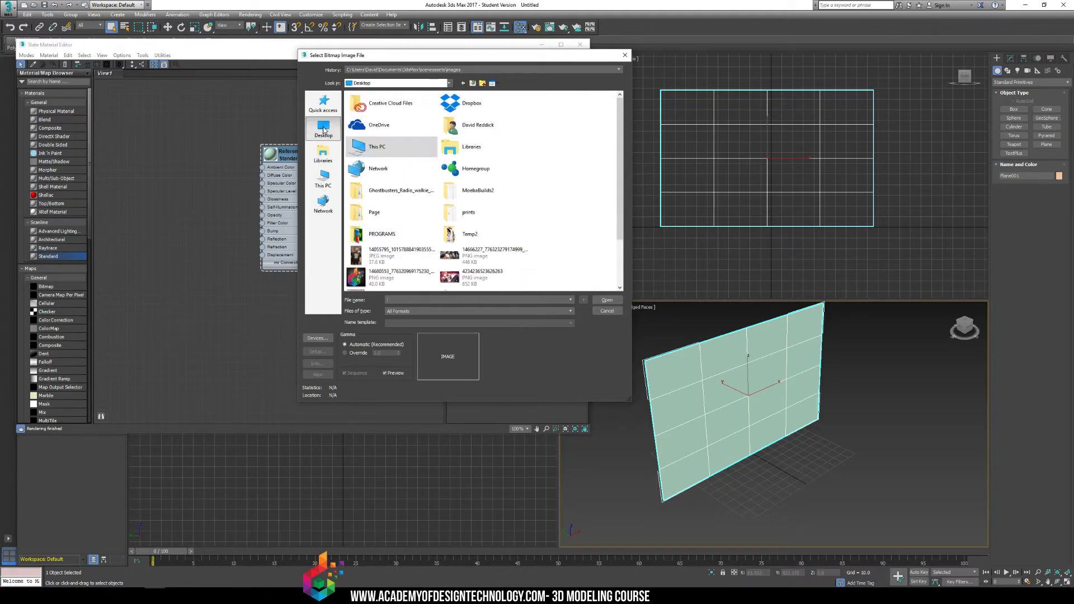
{"action": "left_click_drag", "start_coordinate": [621, 178], "coordinate": [625, 244]}
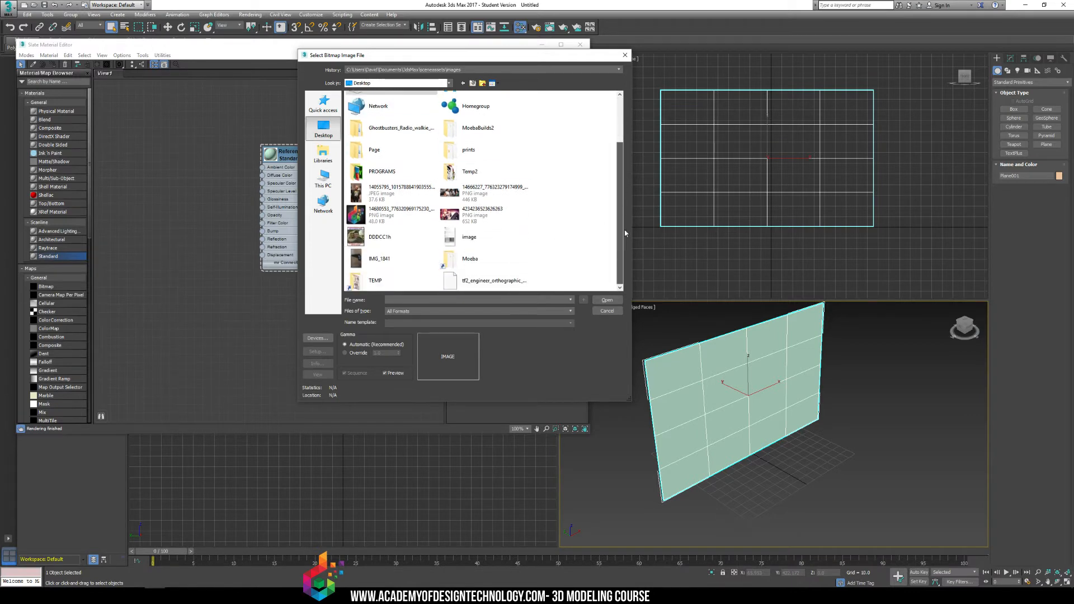
{"action": "double_click", "coordinate": [513, 280]}
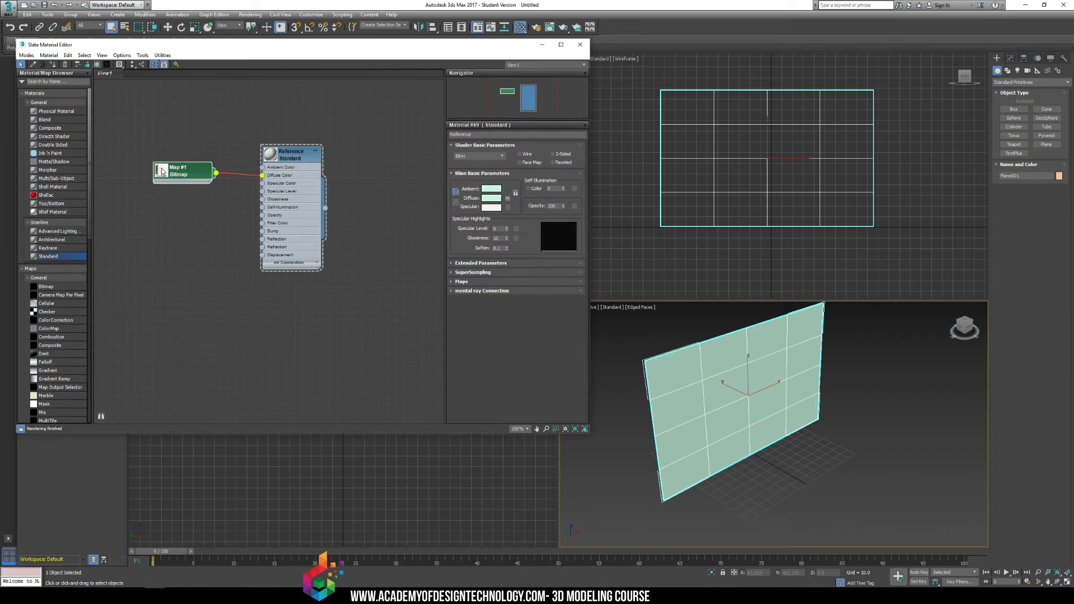
Enlarge the Bitmap node's preview beside the Reference node and display the bitmap's parameters.
{"action": "left_click_drag", "start_coordinate": [178, 206], "coordinate": [194, 207]}
{"action": "double_click", "coordinate": [194, 207]}
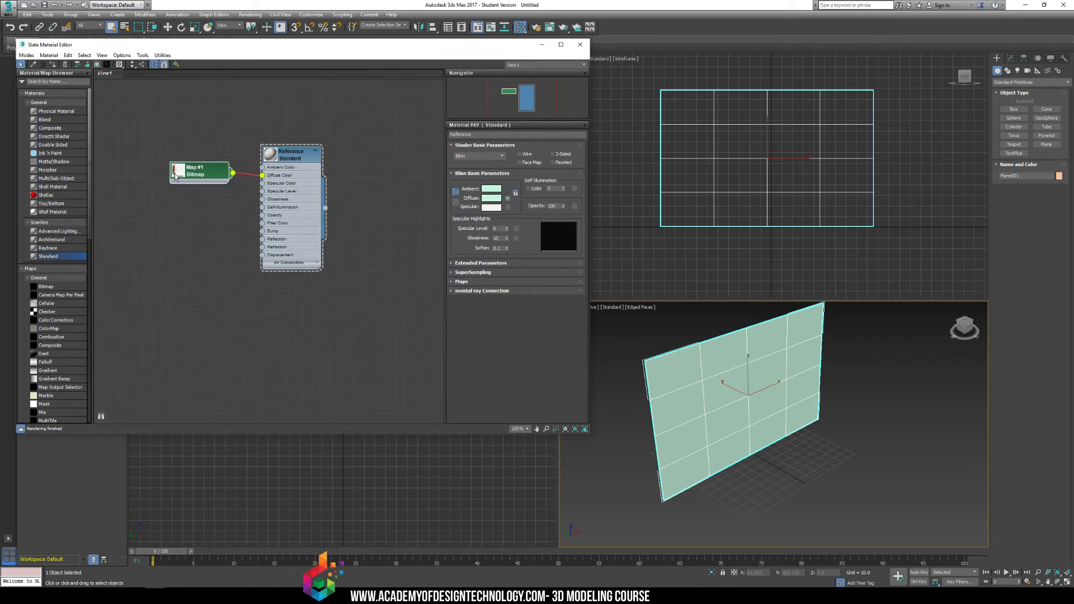
{"action": "double_click", "coordinate": [178, 173]}
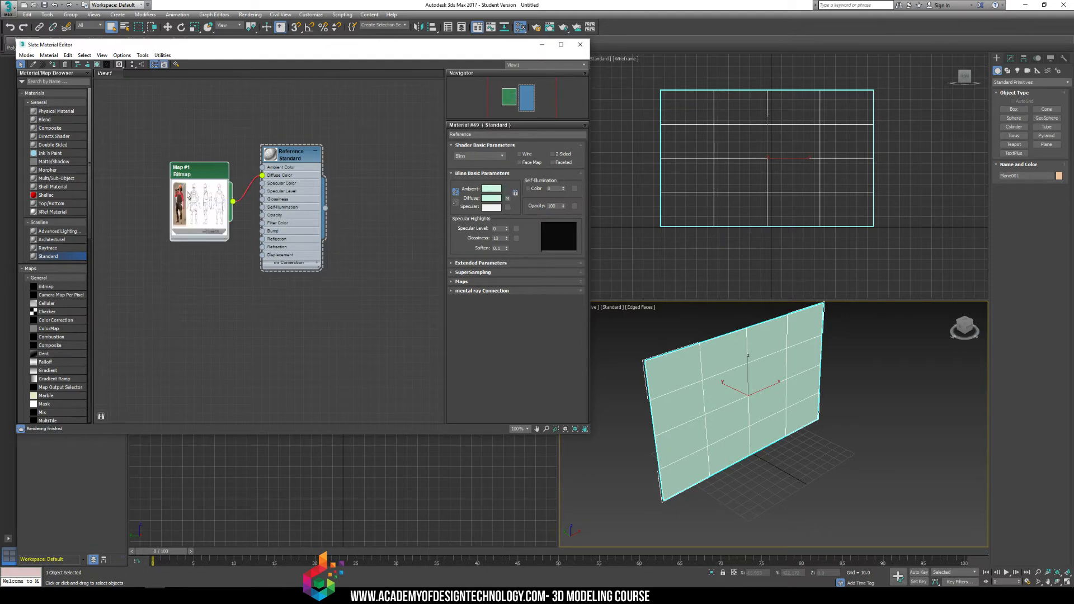
{"action": "left_click_drag", "start_coordinate": [211, 156], "coordinate": [212, 155]}
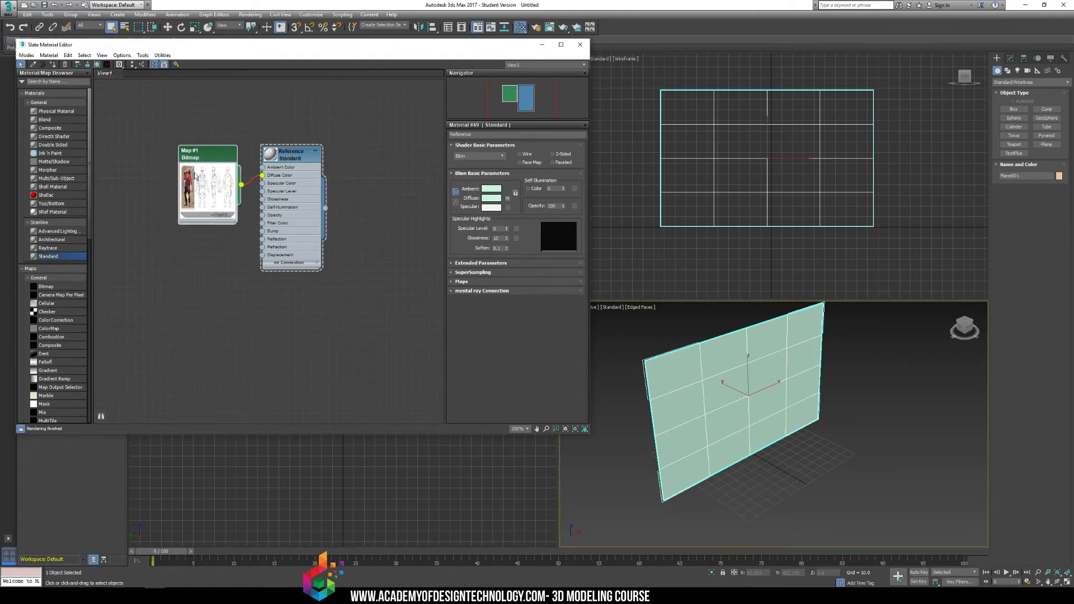
{"action": "double_click", "coordinate": [212, 162]}
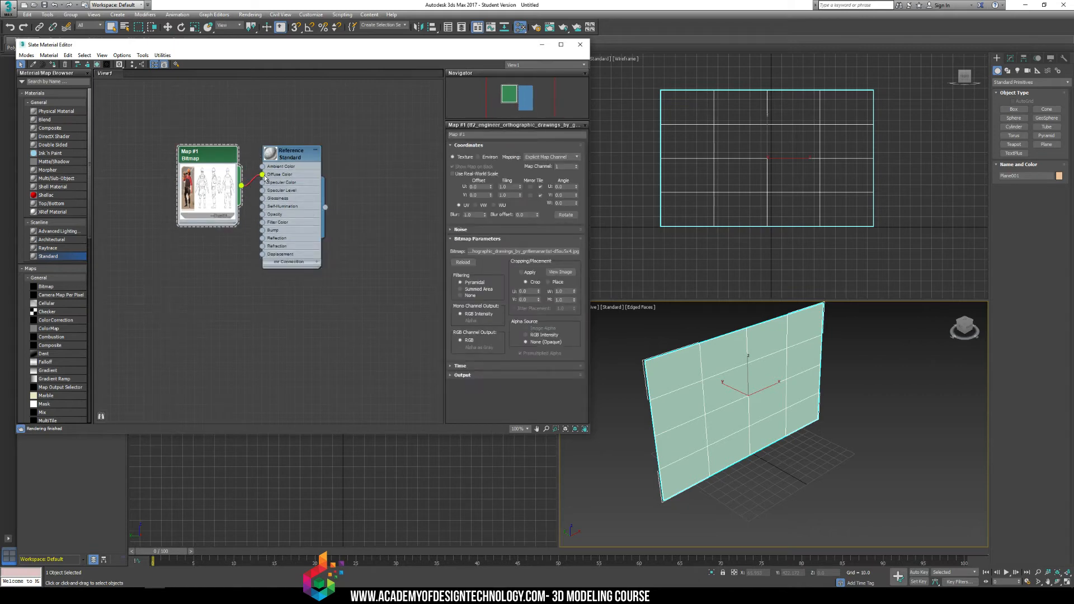
Rewire the Bitmap node's output to Reference's Diffuse Color slot and place the node back beside Reference.
{"action": "mouse_move", "coordinate": [194, 152]}
{"action": "left_mouse_down"}
{"action": "mouse_move", "coordinate": [148, 120]}
{"action": "mouse_move", "coordinate": [194, 142]}
{"action": "mouse_move", "coordinate": [188, 156]}
{"action": "left_mouse_up"}
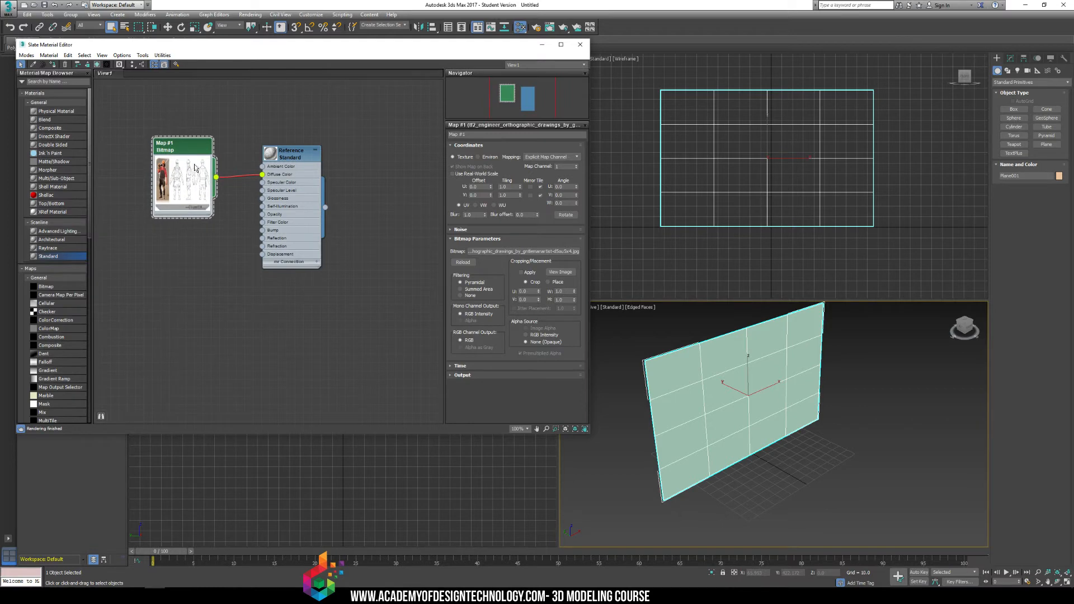
{"action": "right_click", "coordinate": [226, 186]}
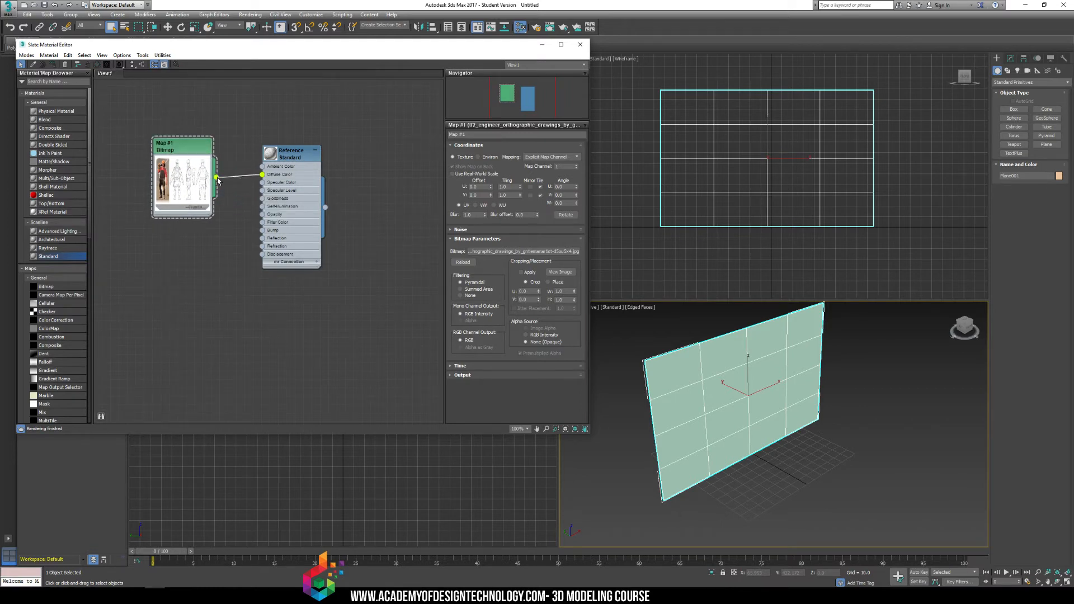
{"action": "right_click", "coordinate": [218, 179]}
{"action": "left_click", "coordinate": [216, 178]}
{"action": "mouse_move", "coordinate": [261, 176]}
{"action": "left_mouse_down"}
{"action": "mouse_move", "coordinate": [227, 196]}
{"action": "mouse_move", "coordinate": [250, 227]}
{"action": "mouse_move", "coordinate": [262, 175]}
{"action": "left_mouse_up"}
{"action": "left_click_drag", "start_coordinate": [204, 147], "coordinate": [230, 155]}
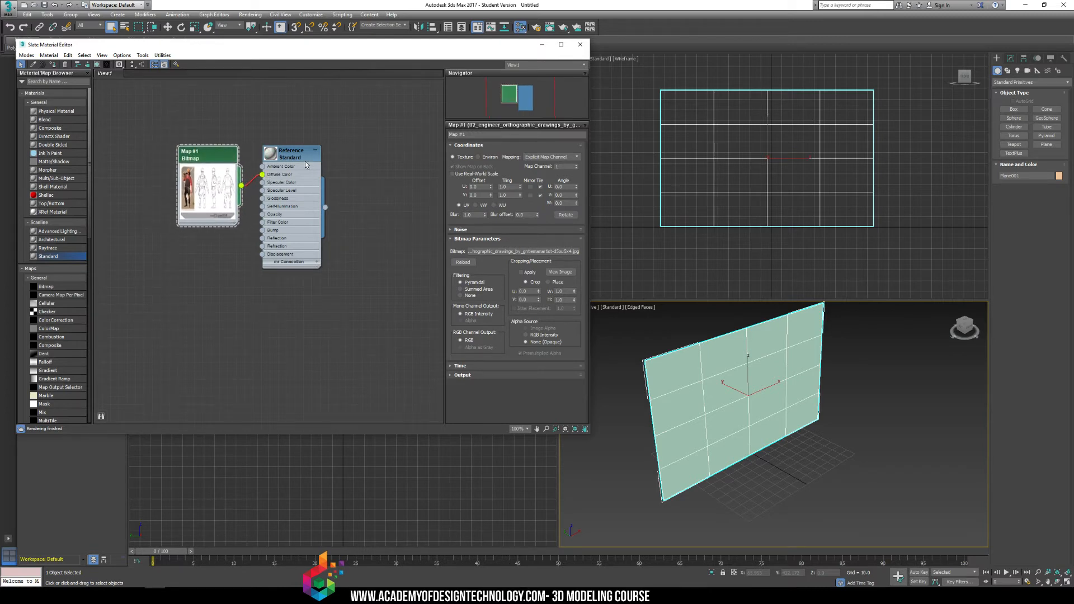
Enlarge the Reference node's preview and assign the material to the selected plane again.
{"action": "double_click", "coordinate": [273, 155]}
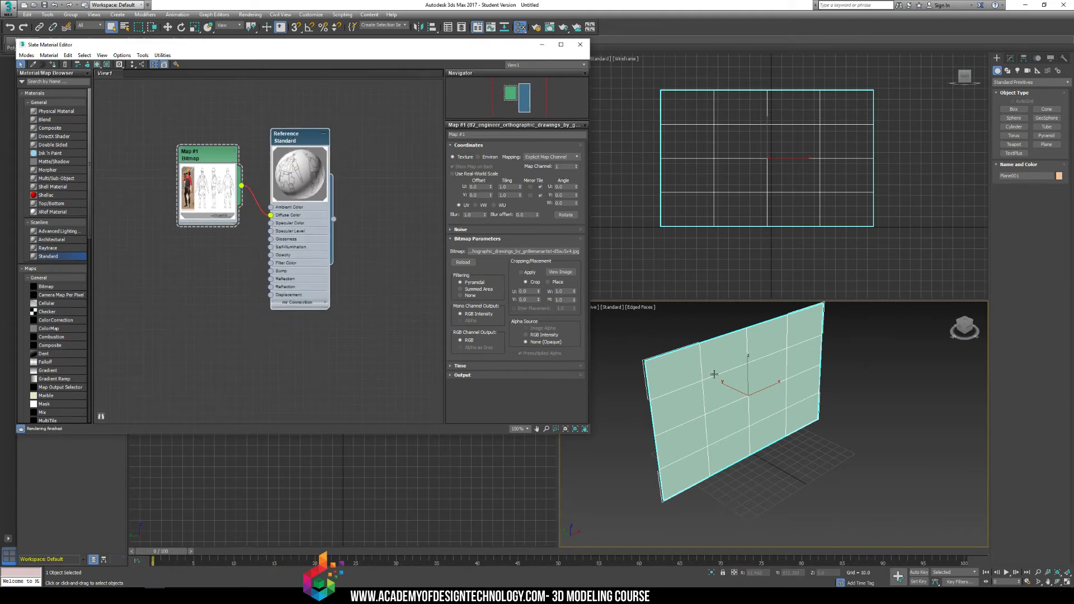
{"action": "right_click", "coordinate": [300, 167]}
{"action": "right_click", "coordinate": [283, 128]}
{"action": "right_click", "coordinate": [281, 134]}
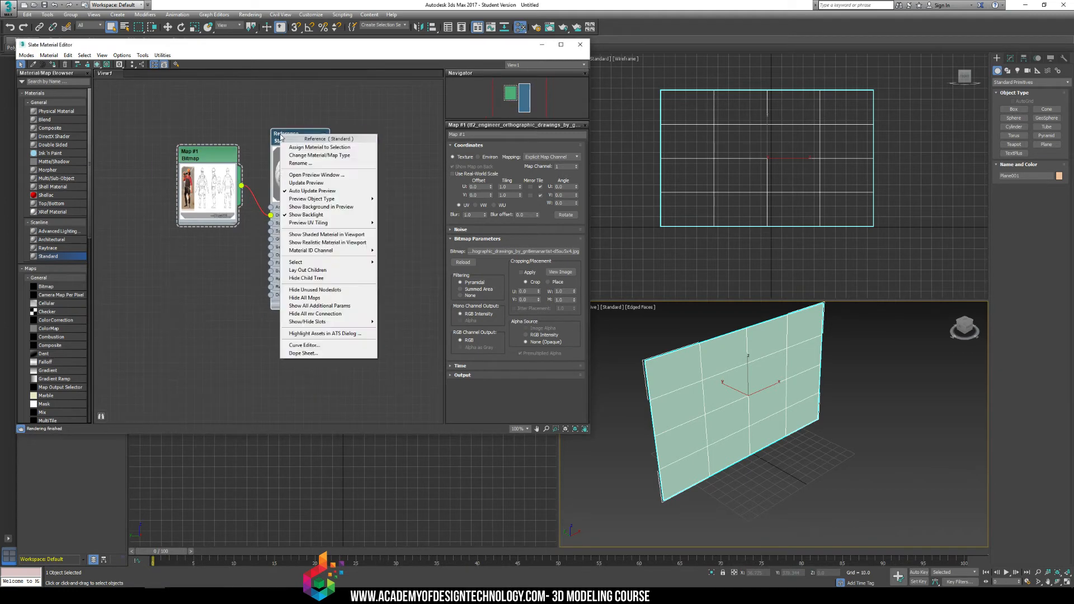
{"action": "left_click", "coordinate": [312, 149]}
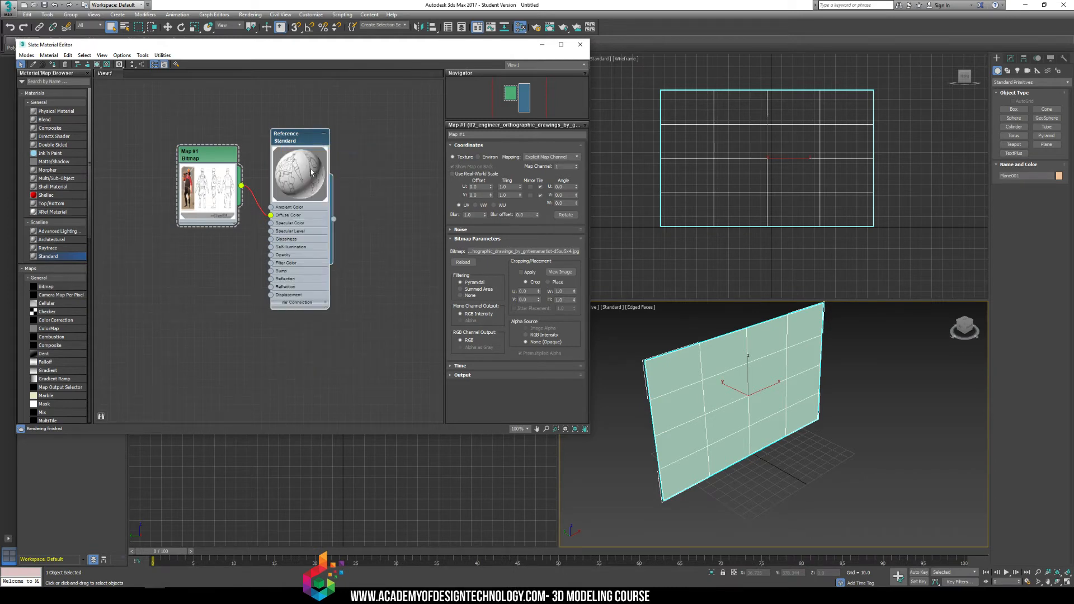
{"action": "double_click", "coordinate": [306, 137]}
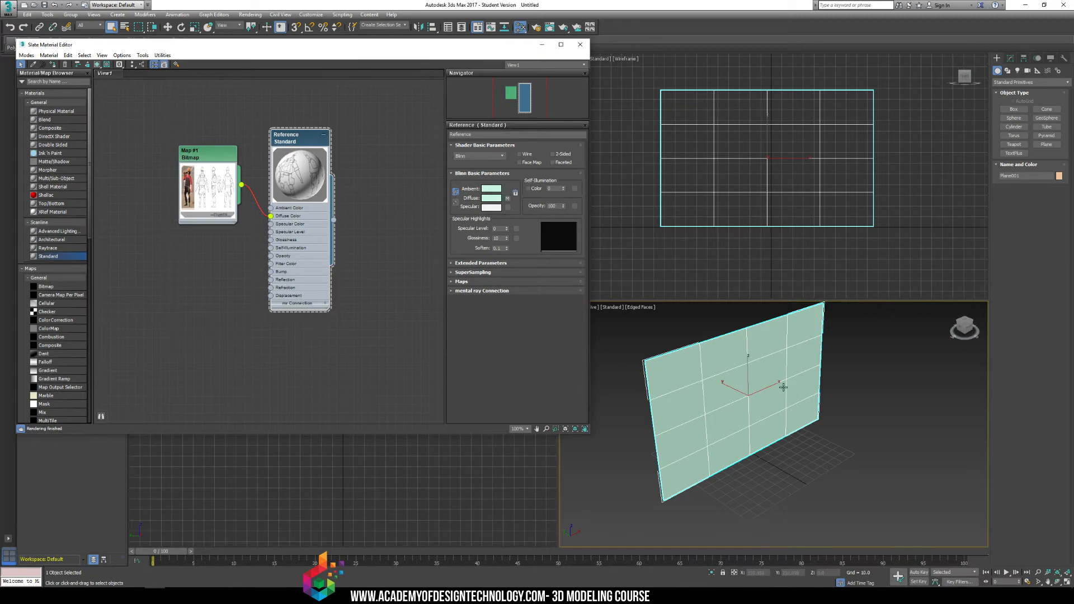
Move the Bitmap node slightly closer to the Reference node.
{"action": "middle_click_drag", "start_coordinate": [783, 387], "coordinate": [825, 399]}
{"action": "mouse_move", "coordinate": [213, 157]}
{"action": "left_mouse_down"}
{"action": "mouse_move", "coordinate": [205, 168]}
{"action": "mouse_move", "coordinate": [221, 165]}
{"action": "left_mouse_up"}
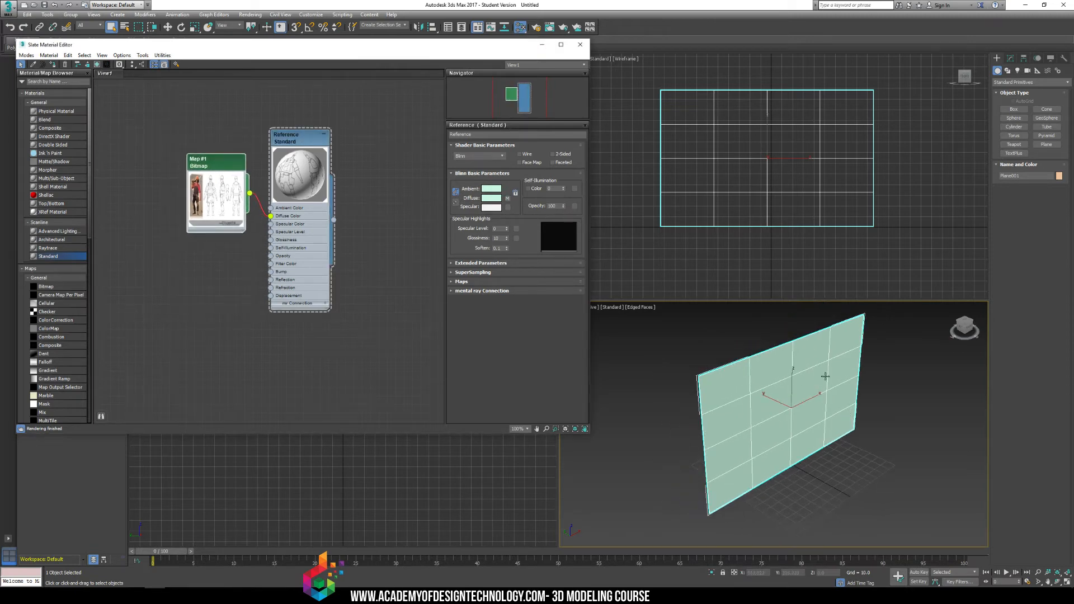
{"action": "middle_click_drag", "start_coordinate": [787, 408], "coordinate": [793, 425]}
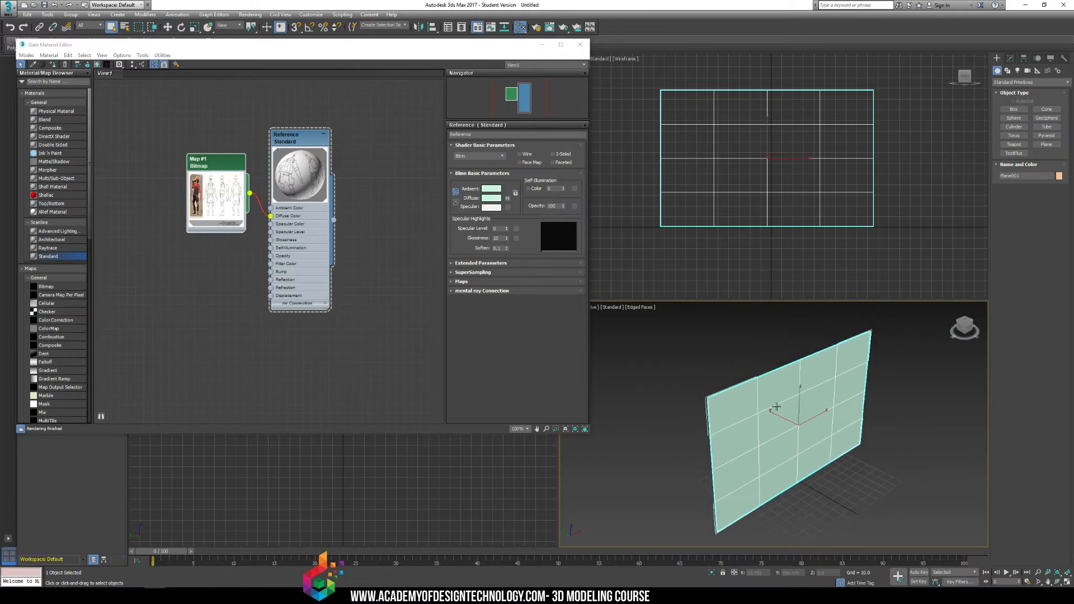
Check the pixel dimensions of the bitmap's source image in its file selection dialog without changing the file.
{"action": "left_click", "coordinate": [200, 171]}
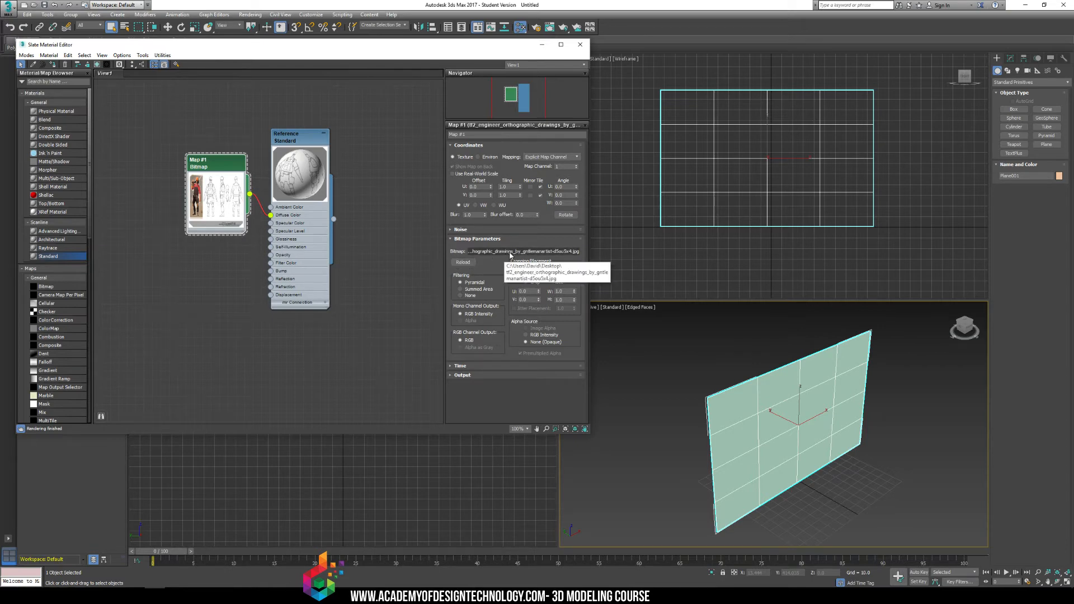
{"action": "left_click", "coordinate": [510, 252]}
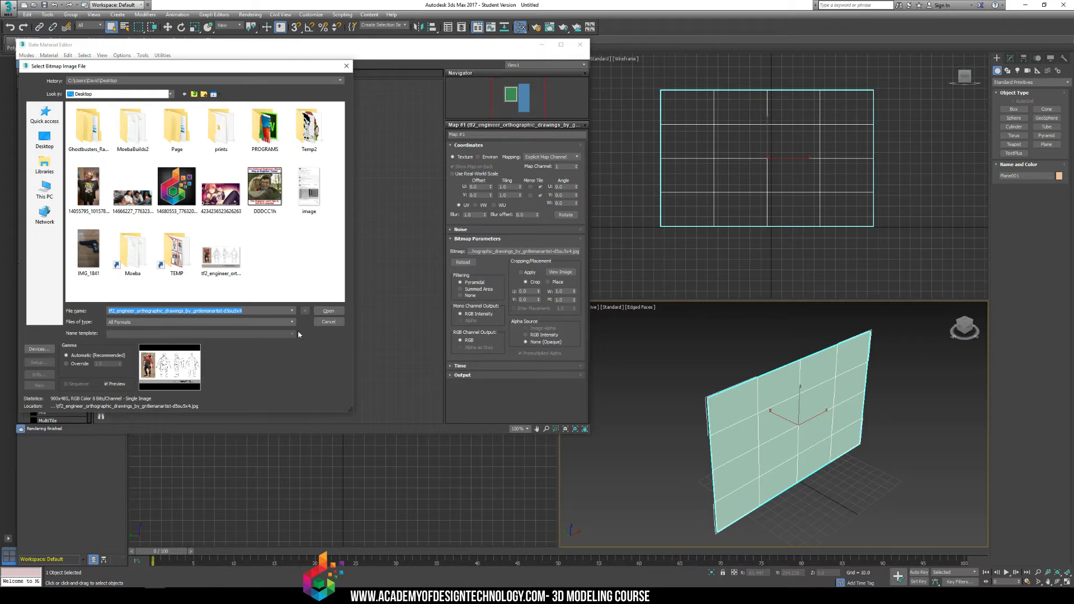
{"action": "left_click", "coordinate": [330, 322]}
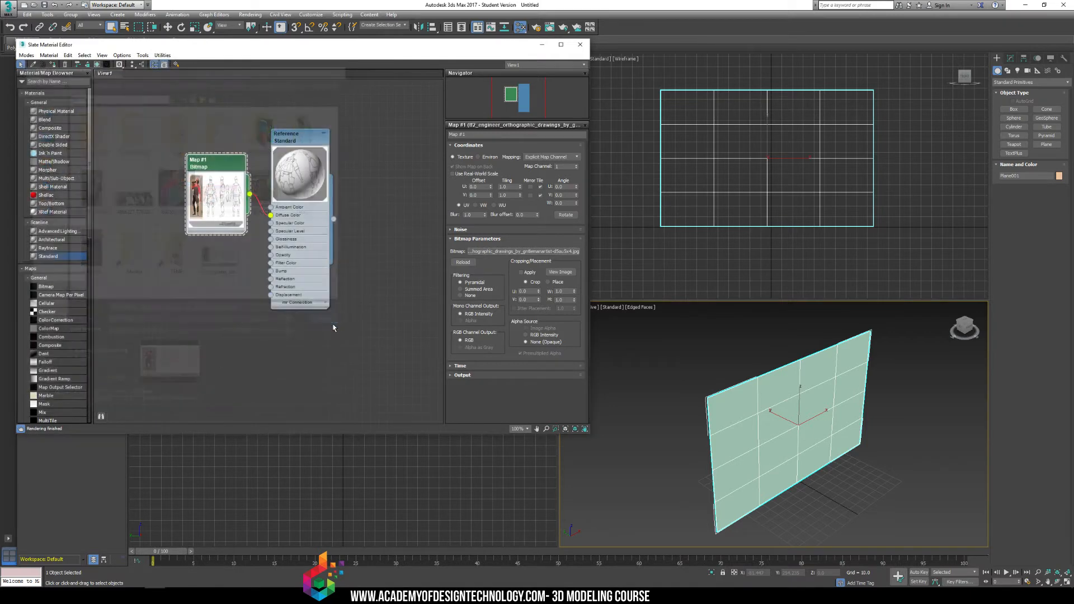
Set the plane's length to 485 and its width to 900.
{"action": "left_click", "coordinate": [1011, 59]}
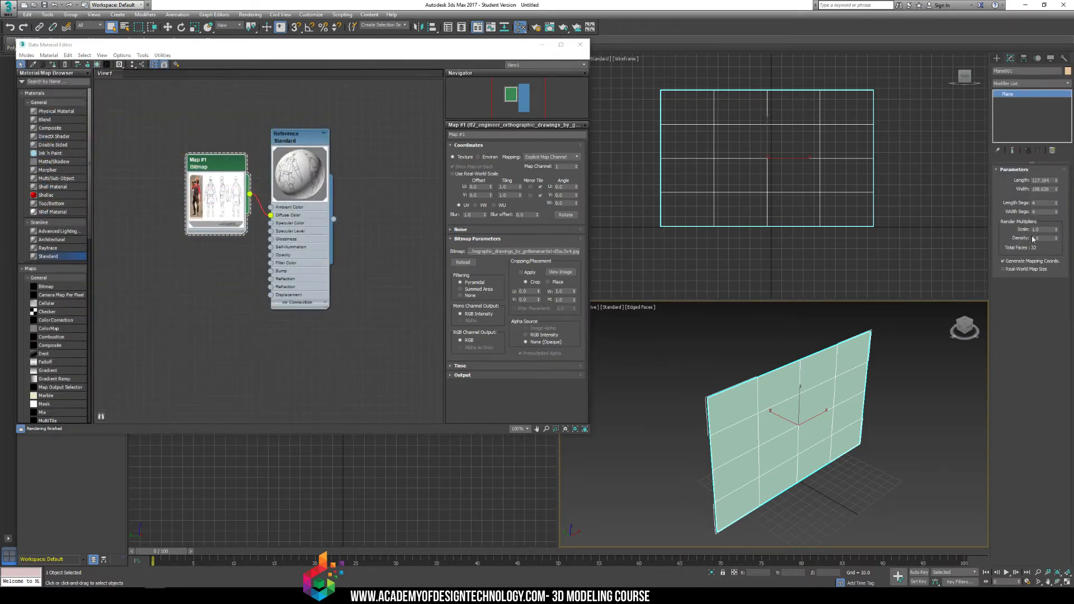
{"action": "double_click", "coordinate": [1050, 181]}
{"action": "type", "text": "900"}
{"action": "key", "text": "Tab"}
{"action": "double_click", "coordinate": [1051, 189]}
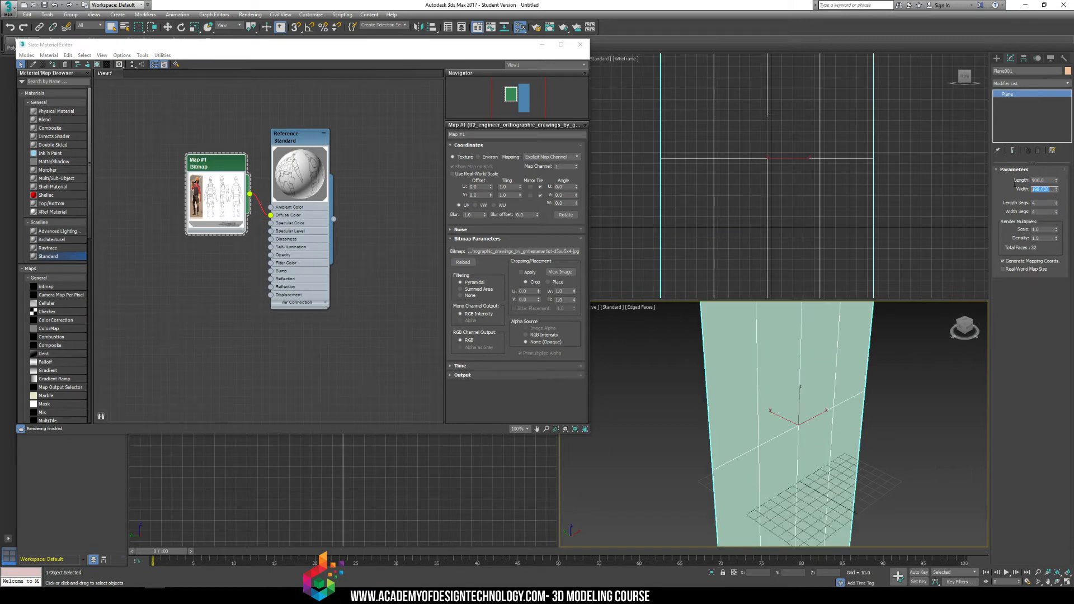
{"action": "type", "text": "900"}
{"action": "key", "text": "shift+Tab"}
{"action": "type", "text": "485"}
{"action": "key", "text": "Return"}
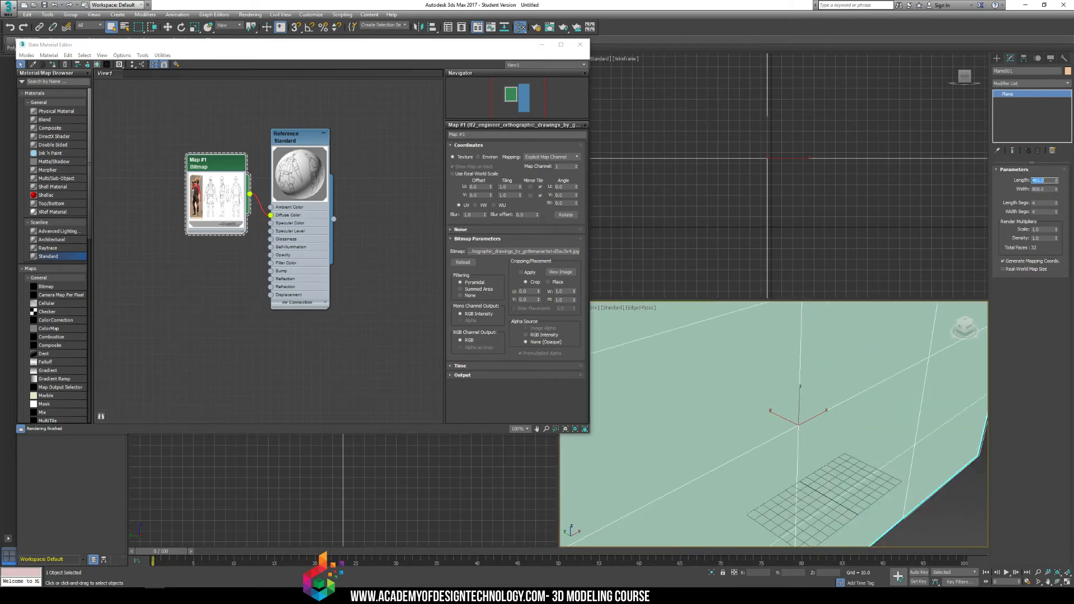
Scale the reference plane down uniformly until it is only slightly larger than the home grid.
{"action": "middle_click_drag", "start_coordinate": [802, 401], "coordinate": [757, 412]}
{"action": "scroll", "coordinate": [767, 412], "scroll_direction": "down", "scroll_amount": 3}
{"action": "scroll", "coordinate": [765, 429], "scroll_direction": "down", "scroll_amount": 3}
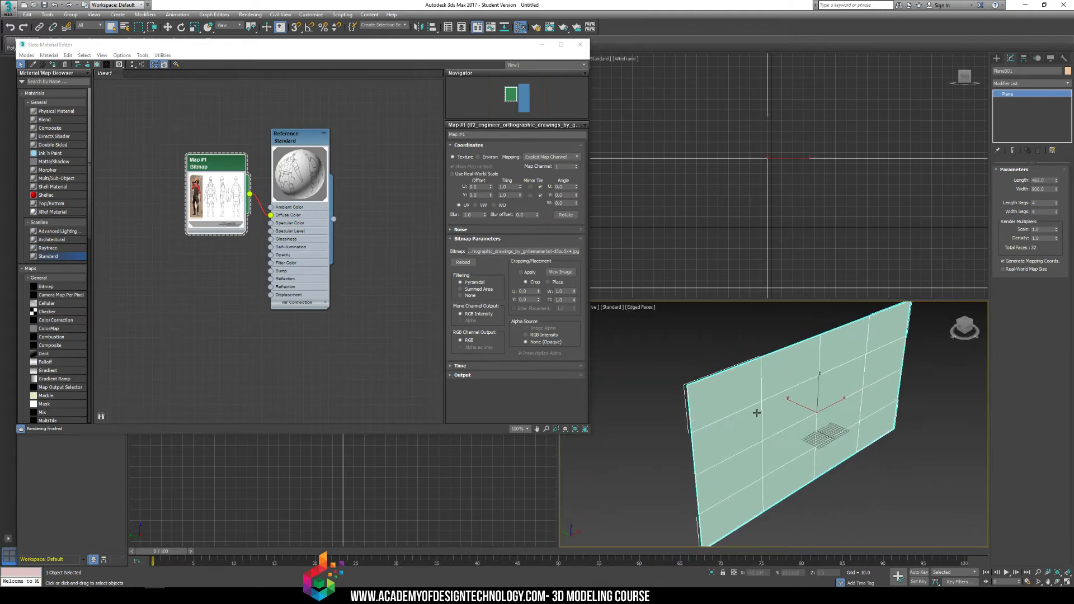
{"action": "mouse_move", "coordinate": [806, 370]}
{"action": "middle_mouse_down", "text": "alt"}
{"action": "mouse_move", "coordinate": [793, 359]}
{"action": "mouse_move", "coordinate": [804, 361]}
{"action": "middle_mouse_up", "text": "alt"}
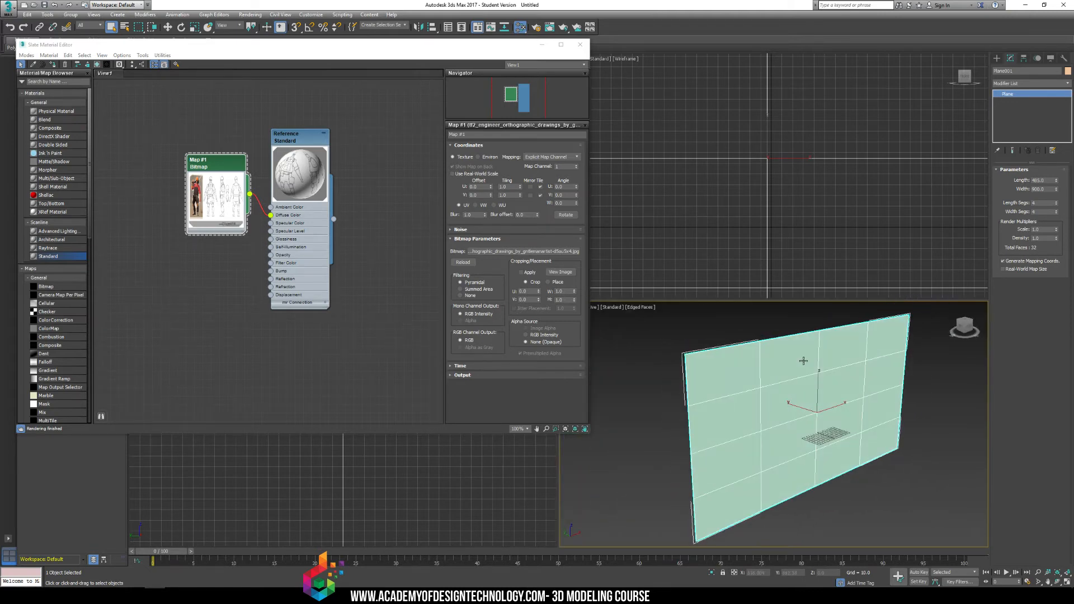
{"action": "key", "text": "r"}
{"action": "left_click_drag", "start_coordinate": [819, 408], "coordinate": [786, 578]}
{"action": "key", "text": "w"}
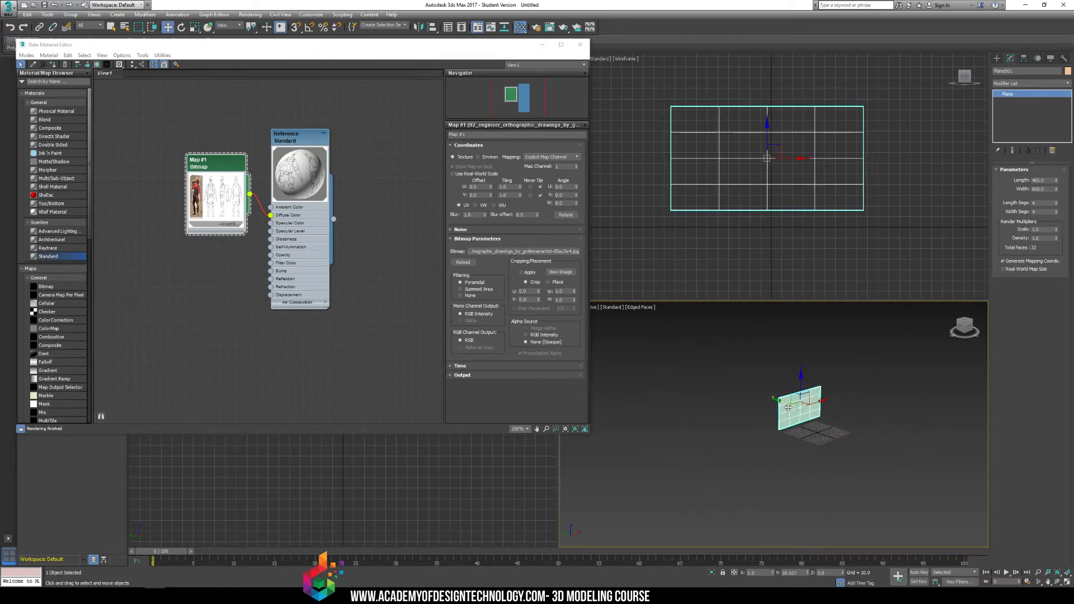
Raise the reference plane so its base sits at grid level and center it at X 0.
{"action": "key", "text": "z"}
{"action": "middle_click_drag", "start_coordinate": [833, 526], "coordinate": [851, 458]}
{"action": "middle_click_drag", "start_coordinate": [851, 458], "coordinate": [823, 463], "text": "alt"}
{"action": "left_click_drag", "start_coordinate": [790, 328], "coordinate": [789, 343]}
{"action": "left_click", "coordinate": [787, 183]}
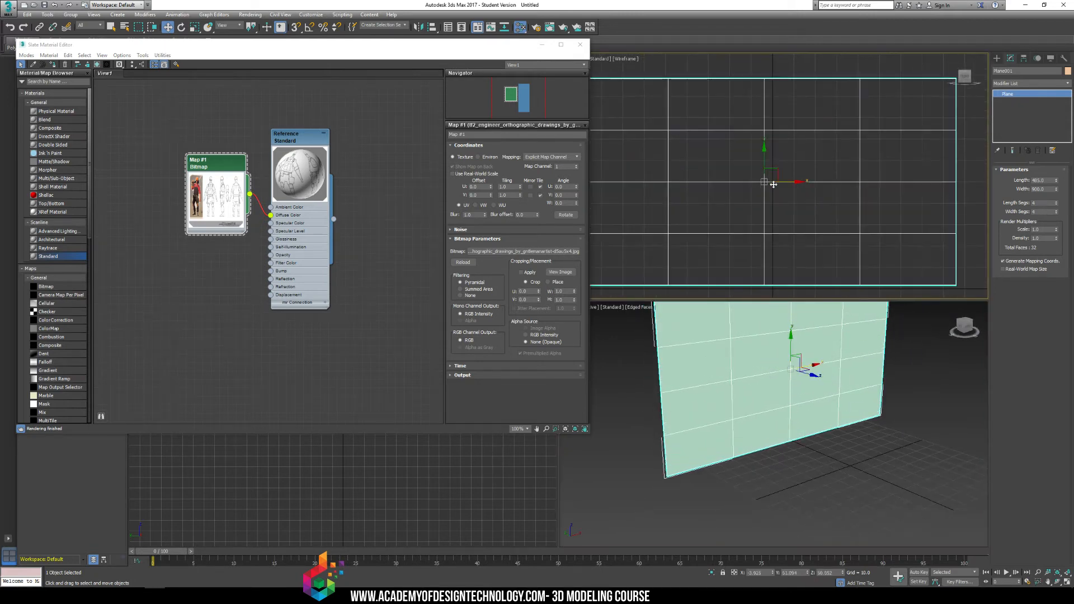
{"action": "key", "text": "z"}
{"action": "left_click_drag", "start_coordinate": [787, 182], "coordinate": [795, 183]}
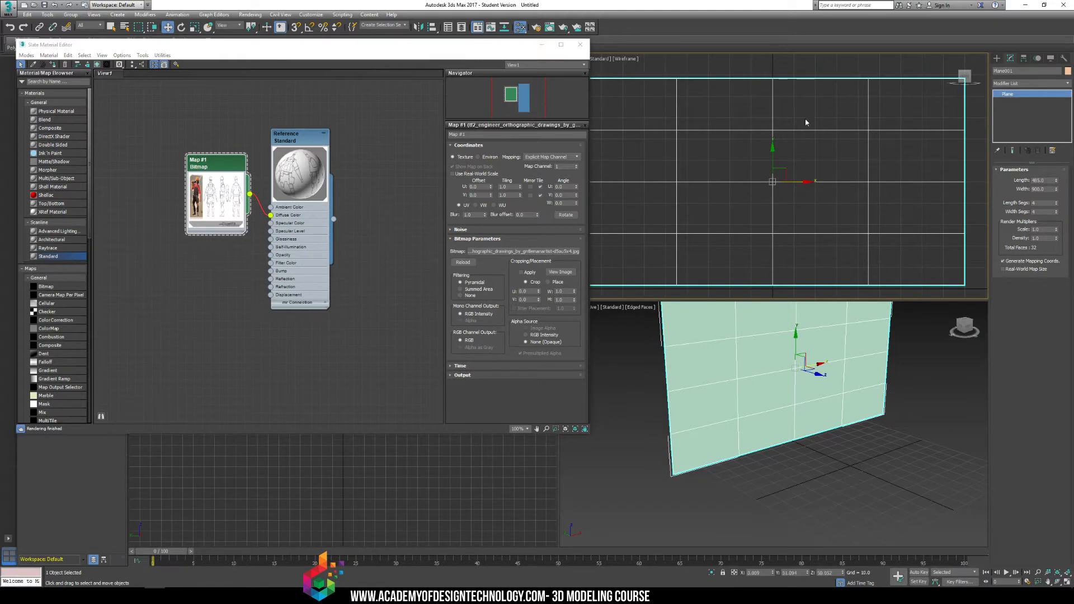
Turn off Show Frozen in Gray in the plane's object properties.
{"action": "middle_click_drag", "start_coordinate": [894, 450], "coordinate": [768, 396], "text": "alt"}
{"action": "middle_click_drag", "start_coordinate": [666, 461], "coordinate": [747, 437], "text": "alt"}
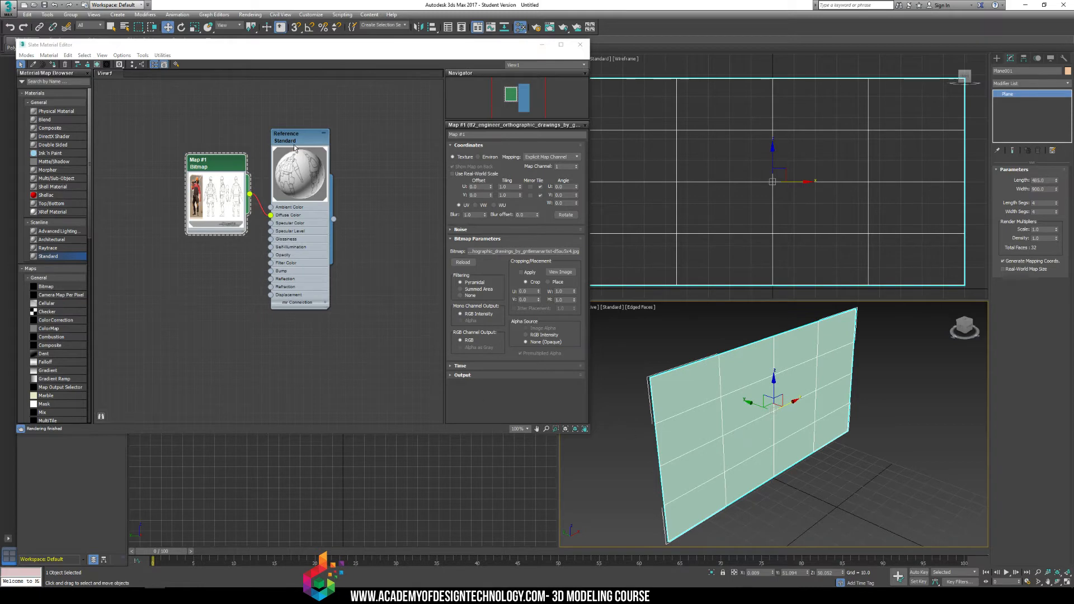
{"action": "right_click", "coordinate": [753, 364]}
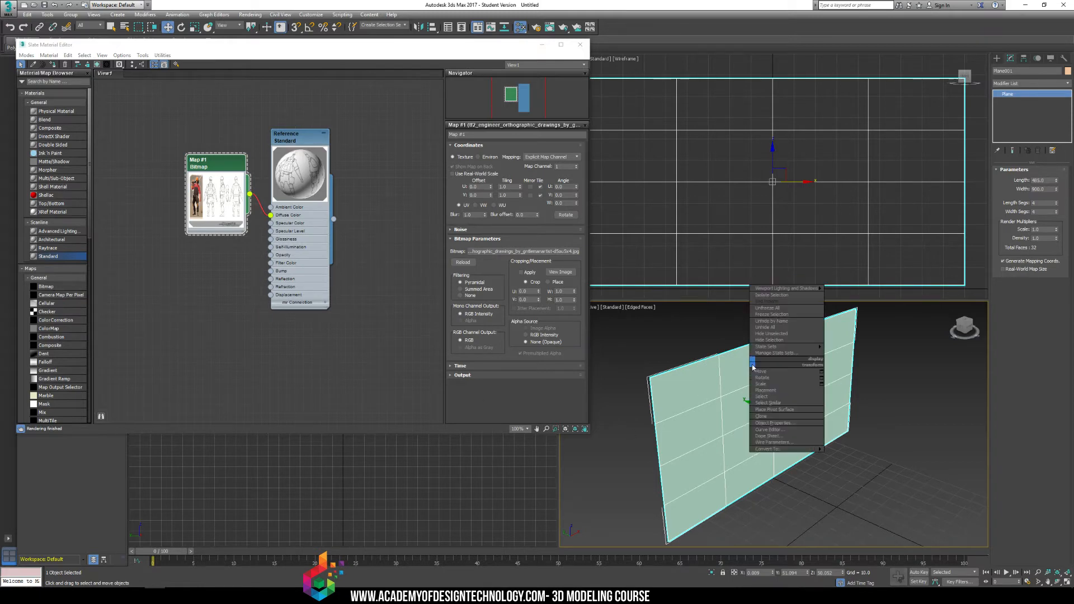
{"action": "left_click", "coordinate": [779, 424]}
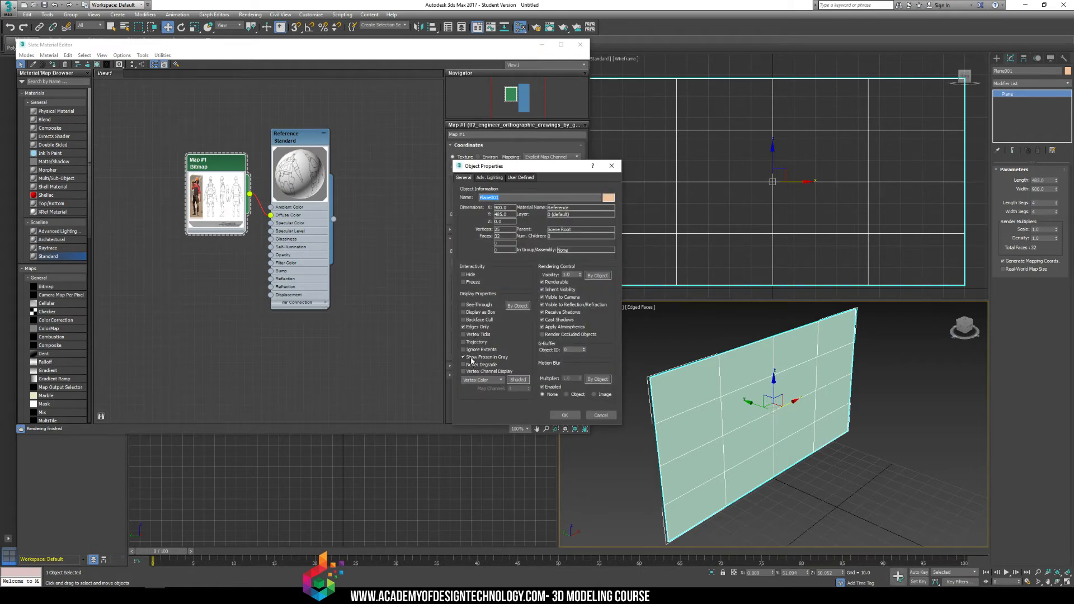
{"action": "left_click", "coordinate": [471, 358]}
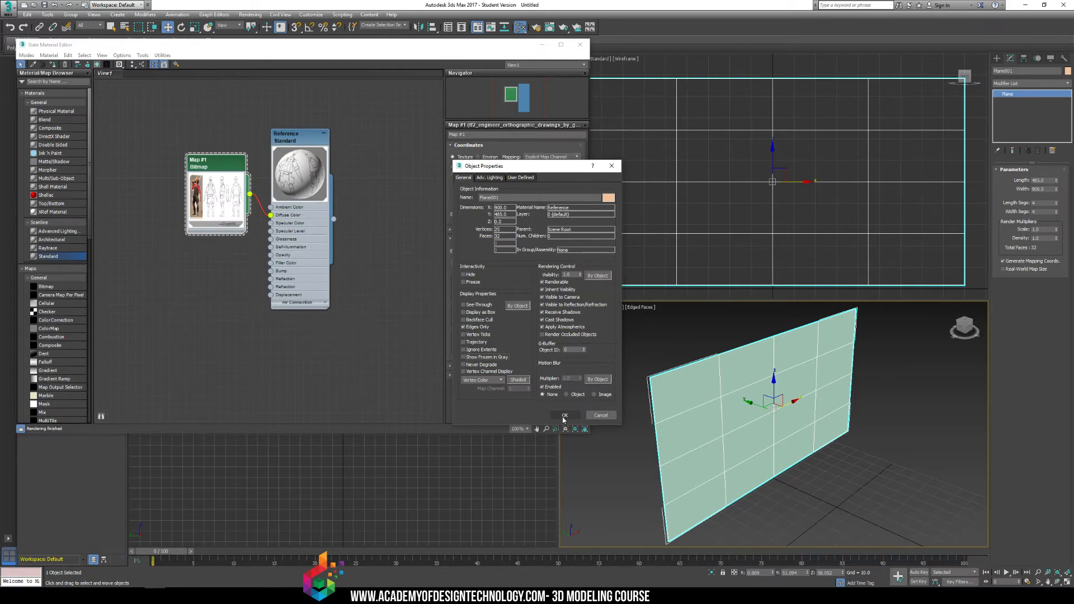
{"action": "left_click", "coordinate": [564, 417]}
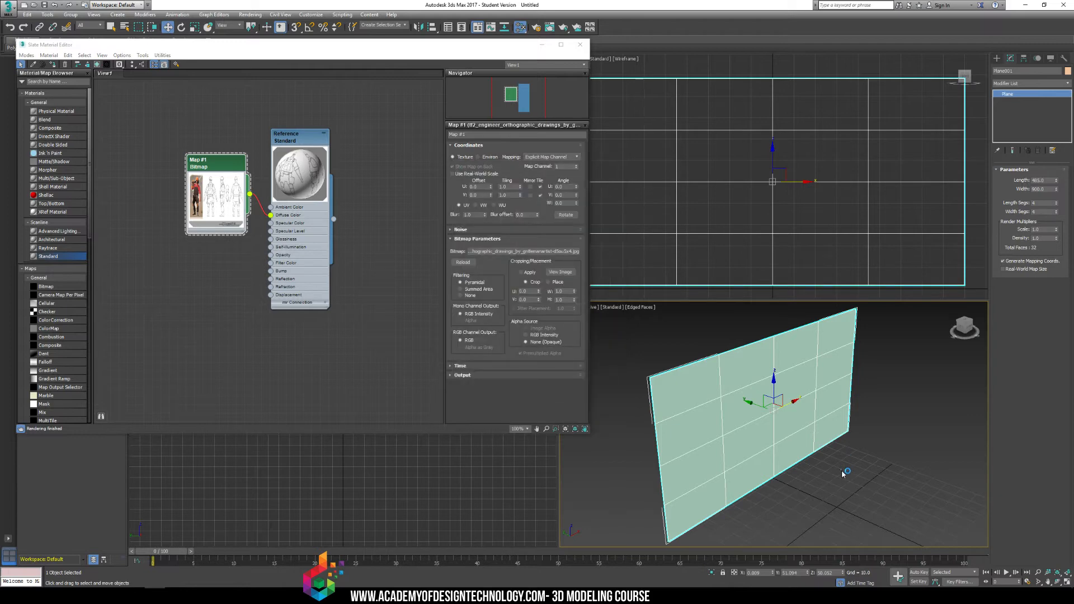
Display the Reference material's parameters and show its shaded material in the viewport.
{"action": "left_click", "coordinate": [626, 414]}
{"action": "left_click", "coordinate": [712, 411]}
{"action": "double_click", "coordinate": [301, 139]}
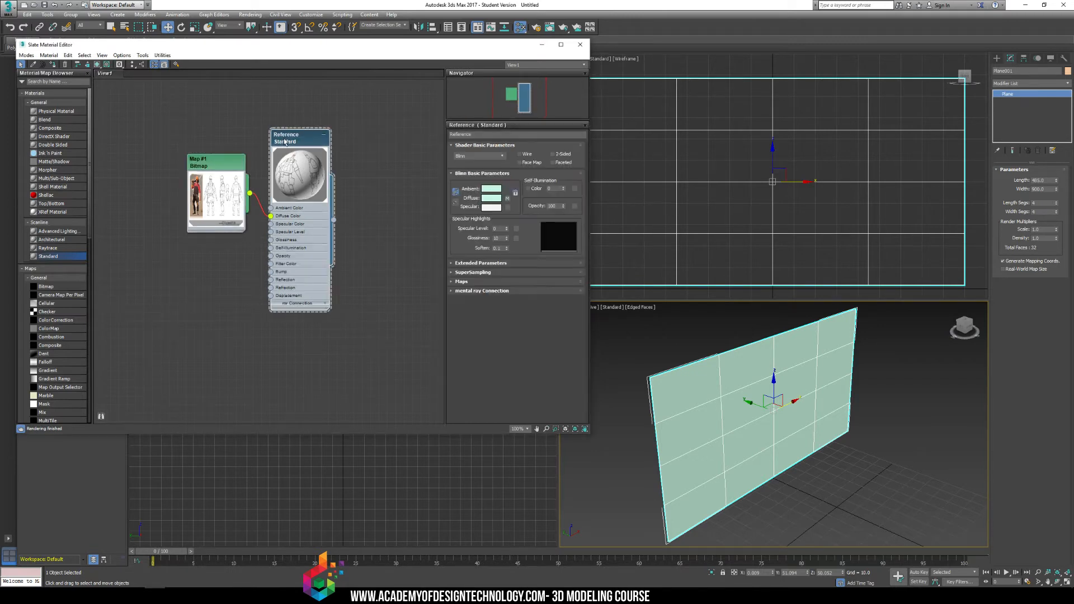
{"action": "right_click", "coordinate": [296, 138]}
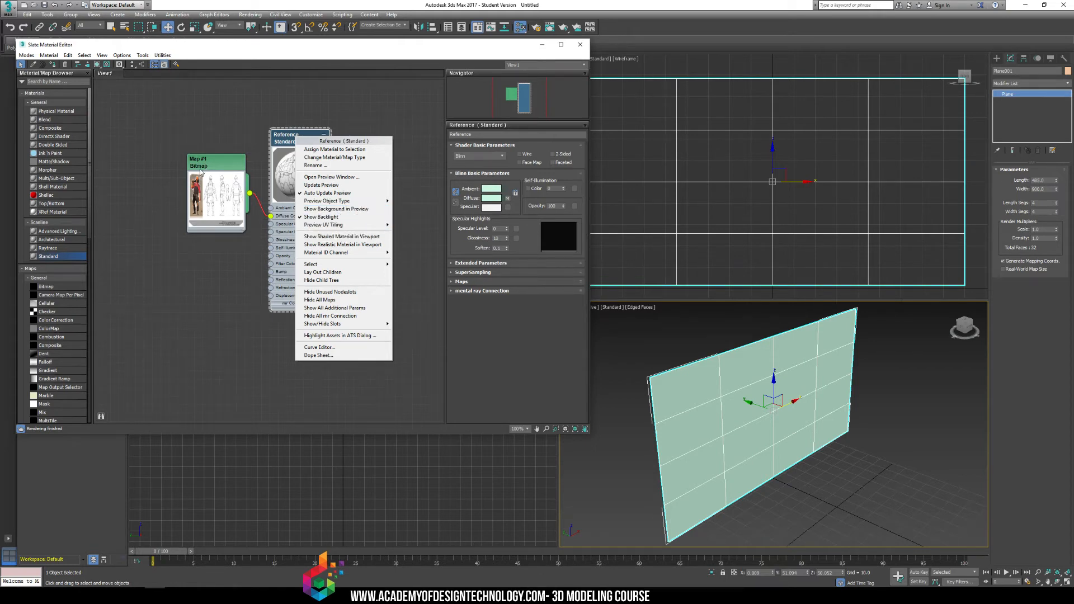
{"action": "left_click", "coordinate": [347, 236]}
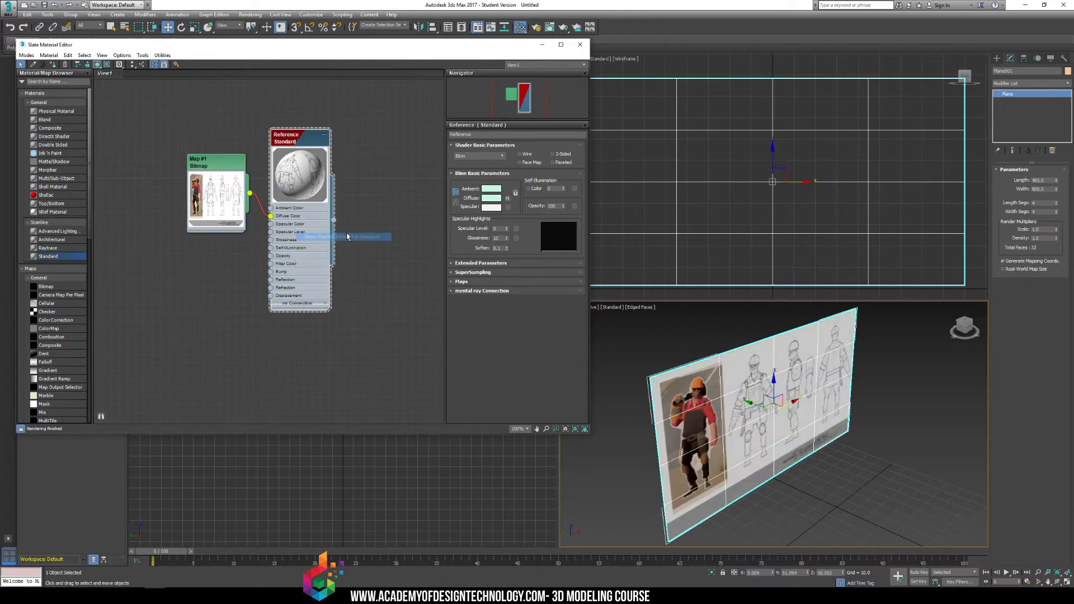
Deselect the plane and turn off edged faces in the perspective view.
{"action": "left_click", "coordinate": [889, 448]}
{"action": "mouse_move", "coordinate": [874, 442]}
{"action": "middle_mouse_down", "text": "alt"}
{"action": "mouse_move", "coordinate": [815, 418]}
{"action": "mouse_move", "coordinate": [786, 432]}
{"action": "mouse_move", "coordinate": [753, 420]}
{"action": "middle_mouse_up", "text": "alt"}
{"action": "key", "text": "F4"}
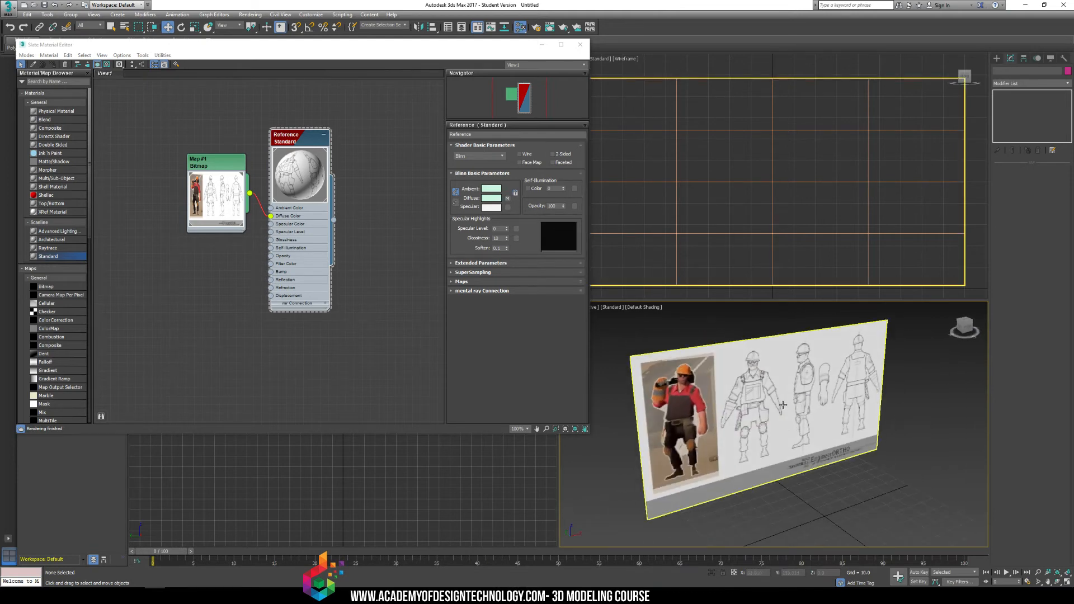
Minimize the Slate Material Editor and freeze the reference plane.
{"action": "left_click", "coordinate": [753, 419]}
{"action": "left_click", "coordinate": [541, 44]}
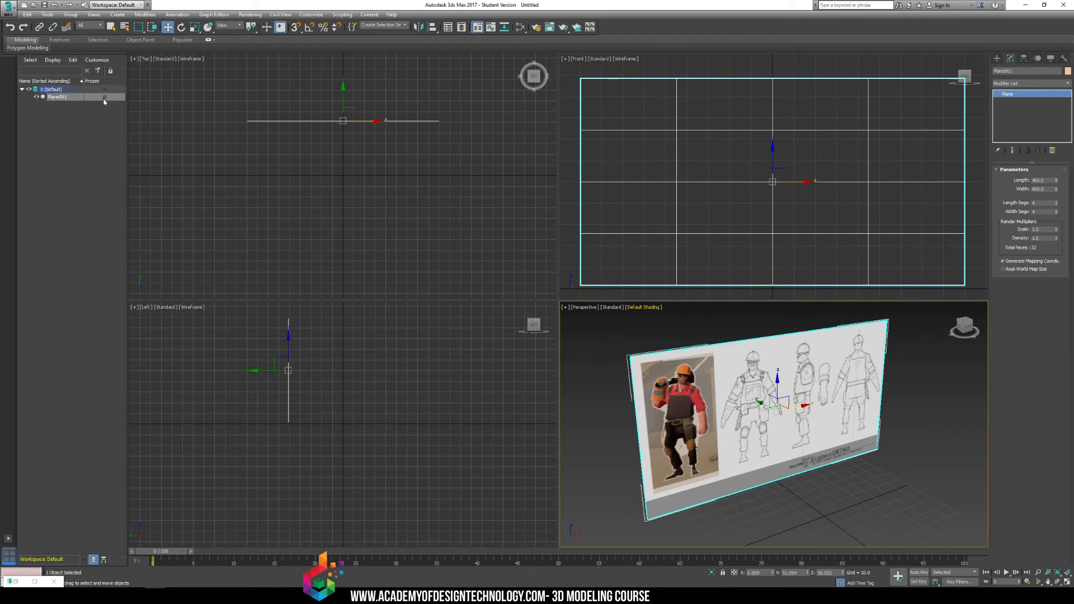
{"action": "left_click", "coordinate": [905, 466]}
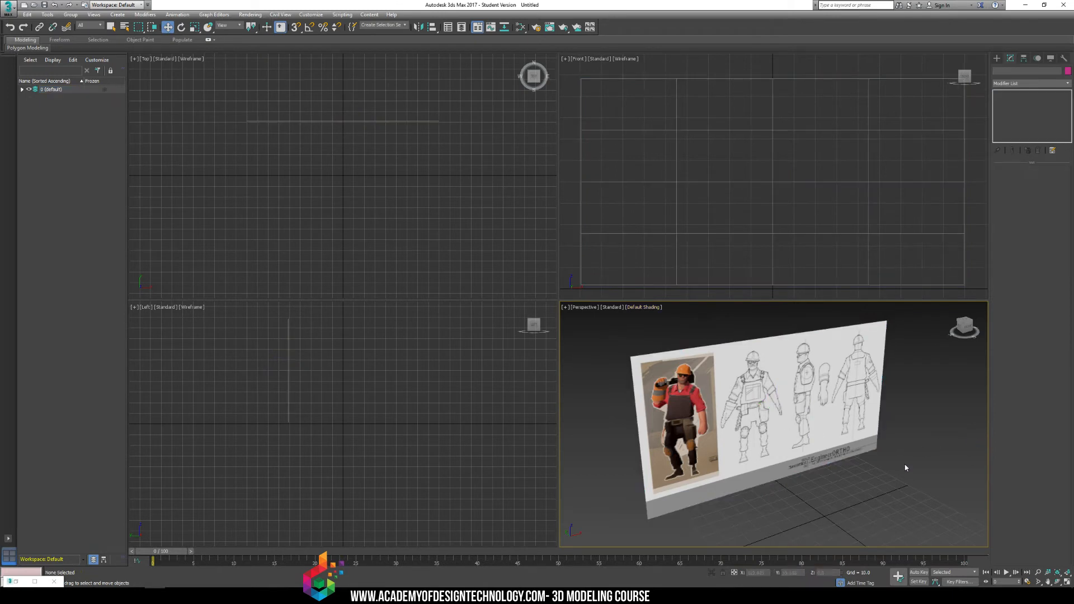
{"action": "middle_click_drag", "start_coordinate": [798, 388], "coordinate": [752, 370], "text": "alt"}
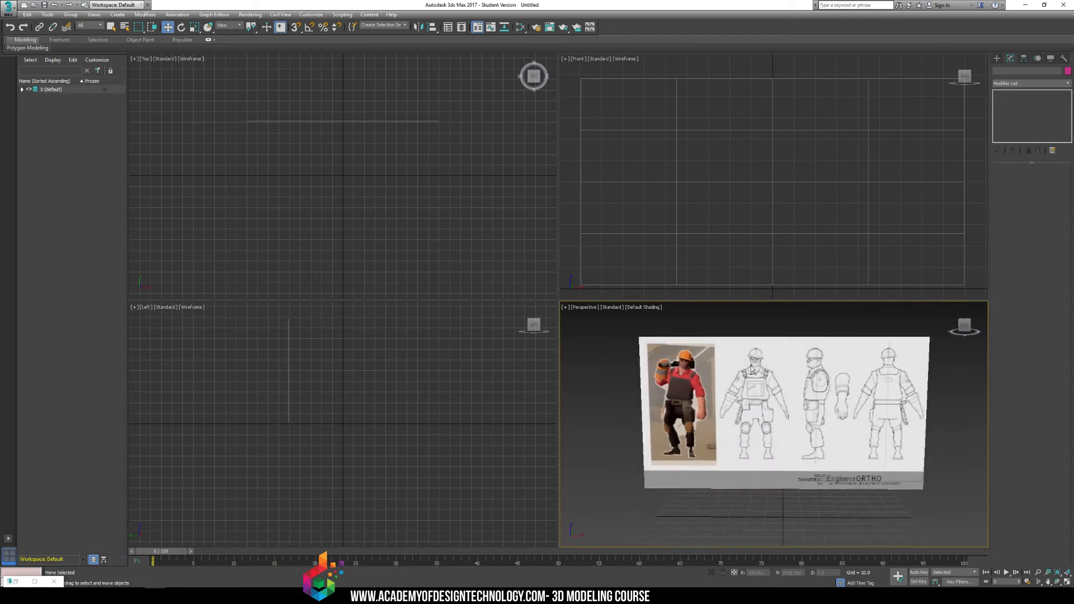
{"action": "middle_click_drag", "start_coordinate": [682, 385], "coordinate": [785, 385], "text": "alt"}
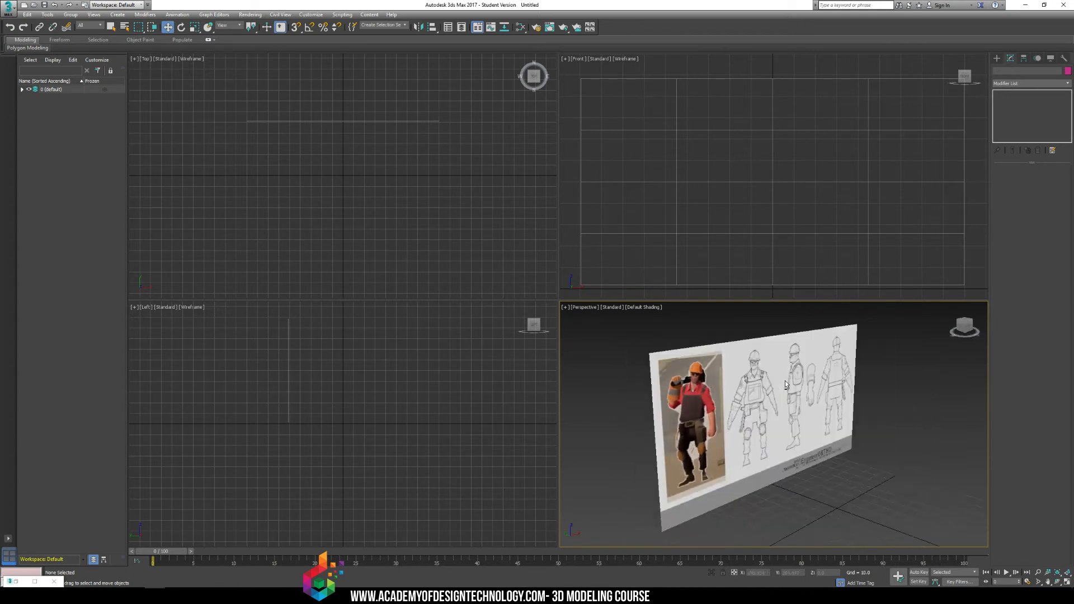
Switch the front view from wireframe to default shading and frame the reference image in it.
{"action": "middle_click_drag", "start_coordinate": [707, 200], "coordinate": [684, 227]}
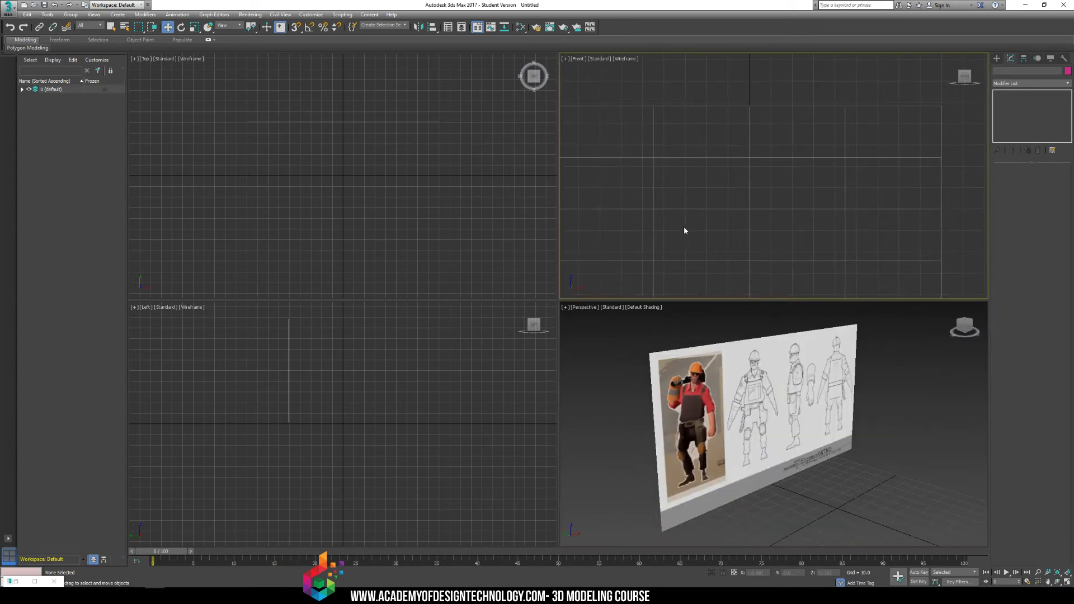
{"action": "mouse_move", "coordinate": [683, 175]}
{"action": "middle_mouse_down"}
{"action": "mouse_move", "coordinate": [706, 135]}
{"action": "mouse_move", "coordinate": [721, 144]}
{"action": "middle_mouse_up"}
{"action": "key", "text": "F3"}
{"action": "scroll", "coordinate": [725, 132], "scroll_direction": "up", "scroll_amount": 5}
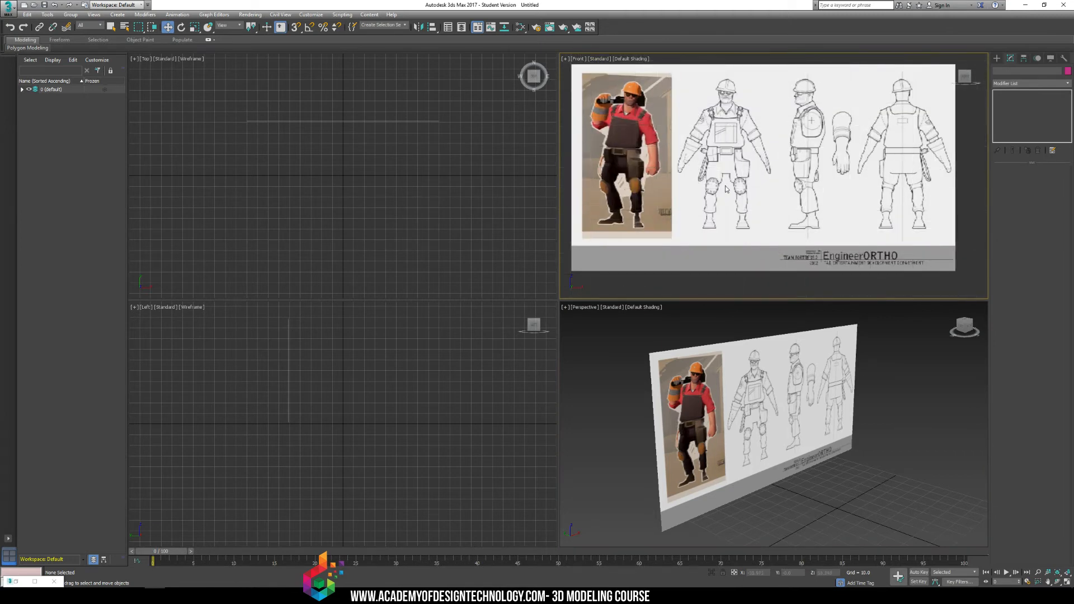
Create a box over the shin of the front-facing character drawing in the front view.
{"action": "middle_click_drag", "start_coordinate": [716, 145], "coordinate": [699, 155]}
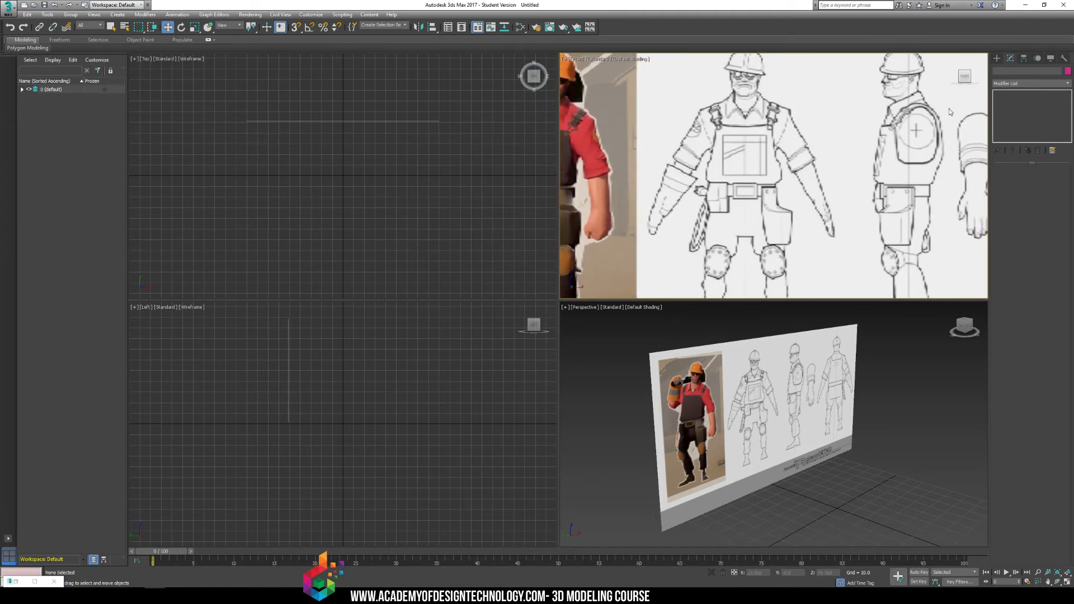
{"action": "left_click", "coordinate": [997, 57]}
{"action": "left_click", "coordinate": [1012, 109]}
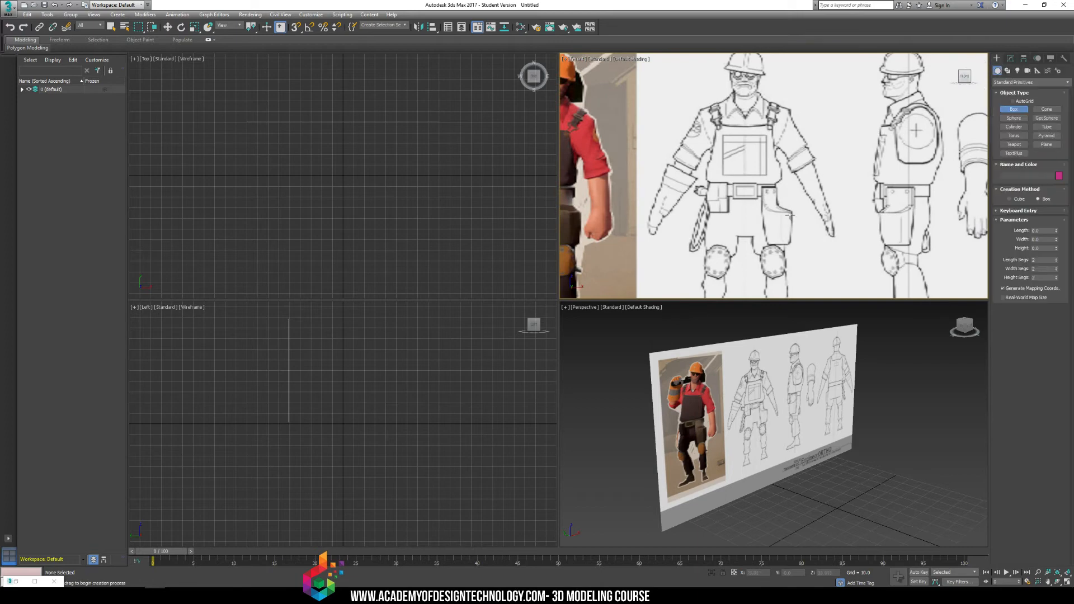
{"action": "middle_click_drag", "start_coordinate": [742, 291], "coordinate": [767, 187]}
{"action": "left_click_drag", "start_coordinate": [725, 172], "coordinate": [751, 214]}
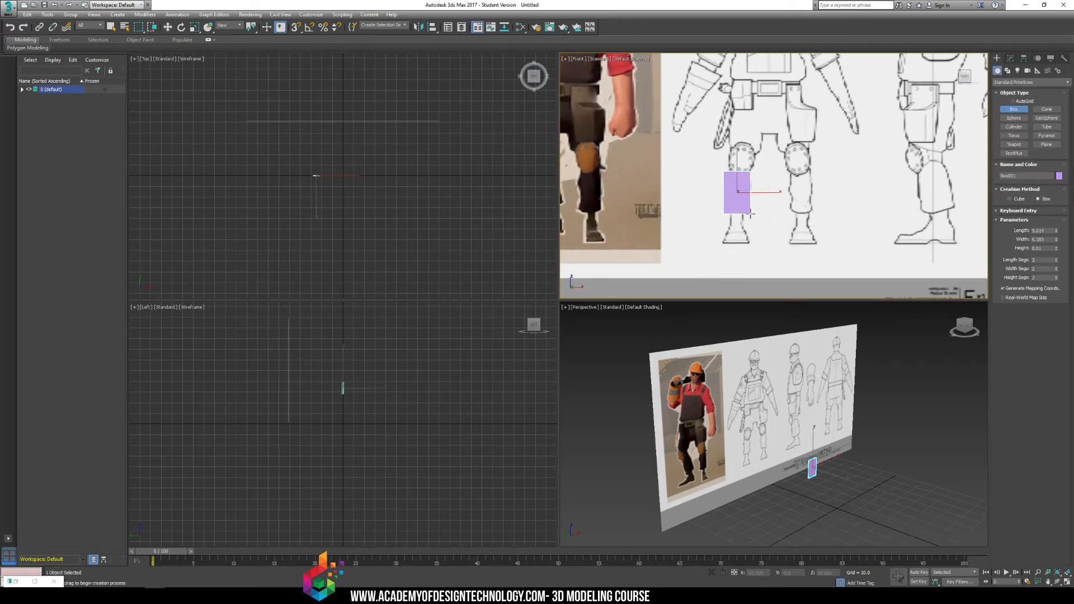
{"action": "left_click", "coordinate": [750, 188]}
{"action": "middle_click_drag", "start_coordinate": [744, 166], "coordinate": [733, 174]}
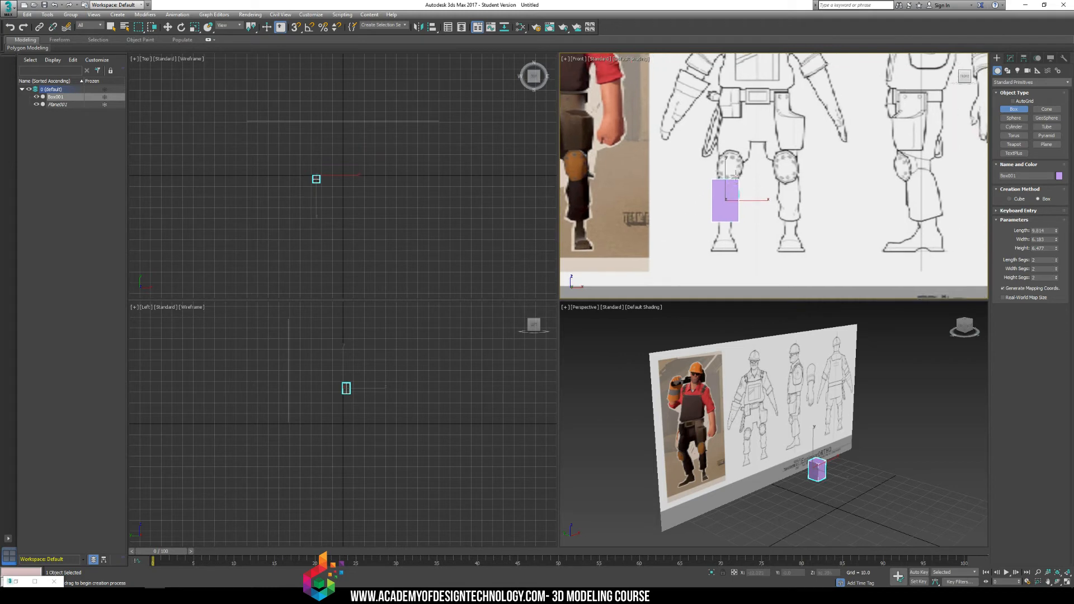
Move the box up onto the character's forearm in the front view and rotate it to match the arm's angle.
{"action": "key", "text": "w"}
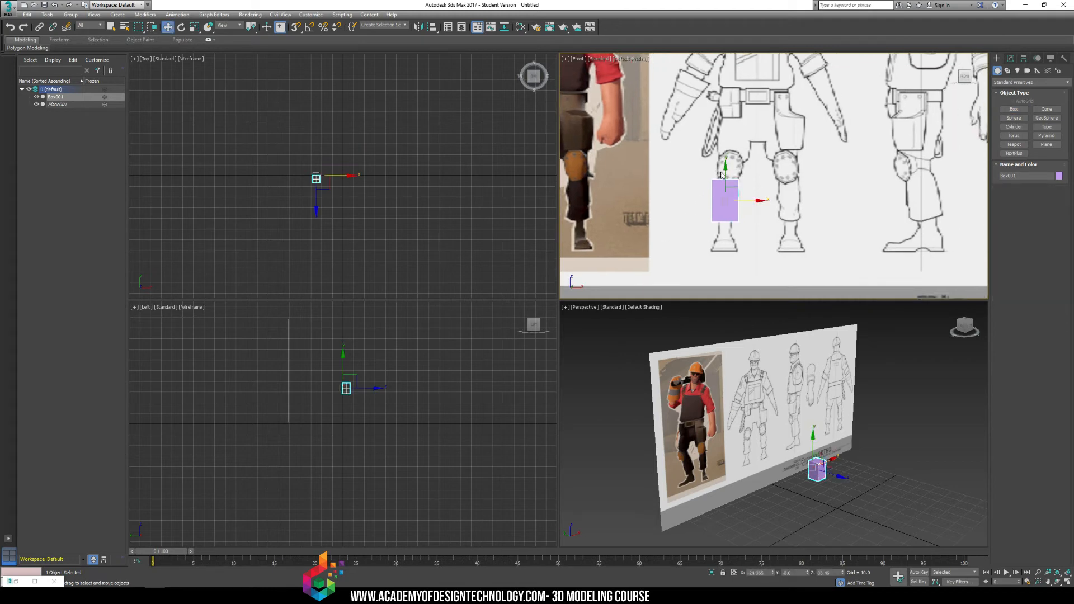
{"action": "left_click_drag", "start_coordinate": [724, 177], "coordinate": [724, 79]}
{"action": "middle_click_drag", "start_coordinate": [724, 80], "coordinate": [732, 166]}
{"action": "key", "text": "e"}
{"action": "left_click_drag", "start_coordinate": [732, 166], "coordinate": [682, 169]}
{"action": "key", "text": "w"}
{"action": "key", "text": "e"}
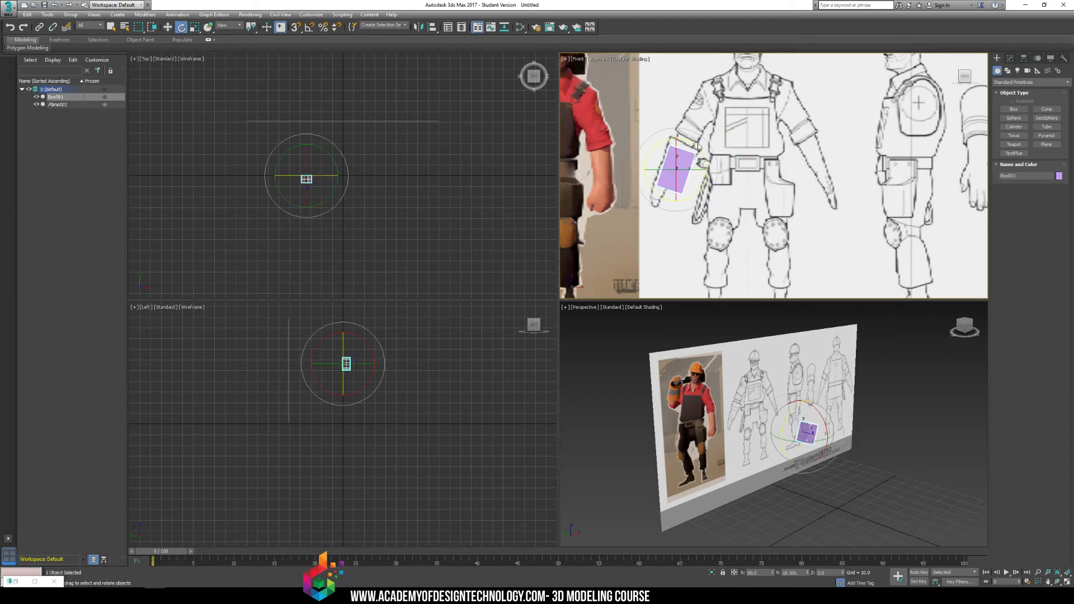
{"action": "left_click", "coordinate": [698, 145]}
{"action": "left_click", "coordinate": [693, 154]}
{"action": "left_click_drag", "start_coordinate": [702, 153], "coordinate": [704, 155]}
Make the box see-through and nudge it into line with the forearm drawing.
{"action": "key", "text": "w"}
{"action": "key", "text": "alt+x"}
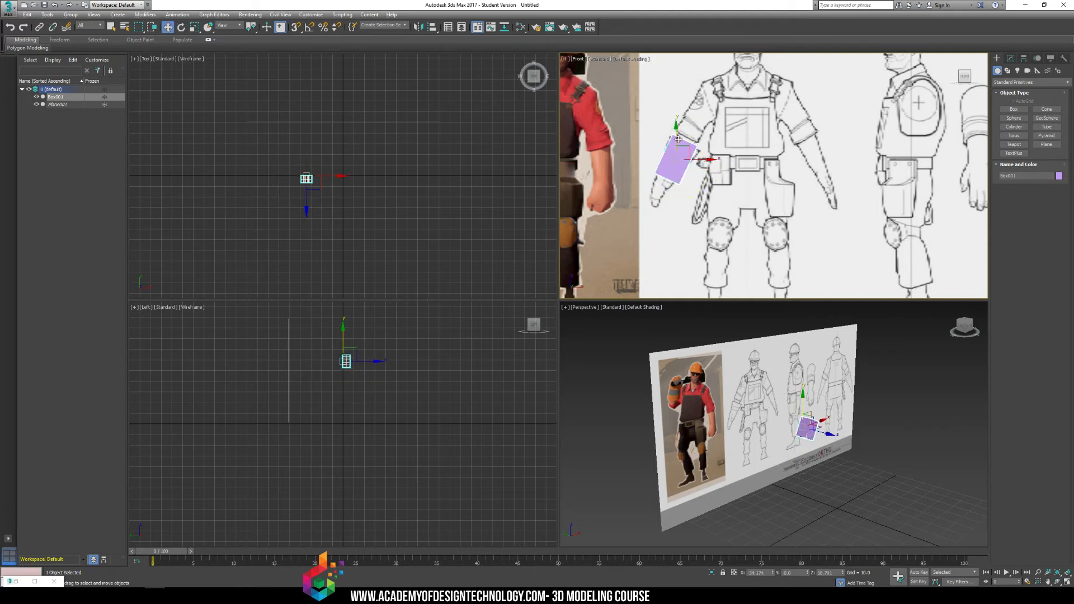
{"action": "middle_click_drag", "start_coordinate": [664, 146], "coordinate": [701, 148]}
{"action": "scroll", "coordinate": [700, 149], "scroll_direction": "up", "scroll_amount": 6}
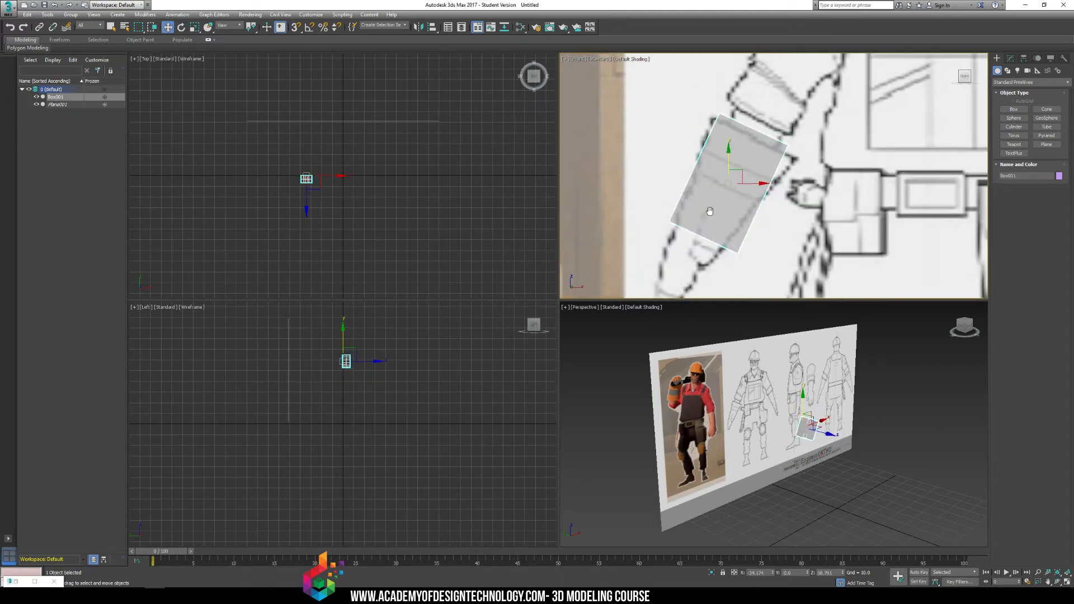
{"action": "middle_click_drag", "start_coordinate": [709, 213], "coordinate": [705, 178]}
{"action": "left_click_drag", "start_coordinate": [729, 150], "coordinate": [741, 191]}
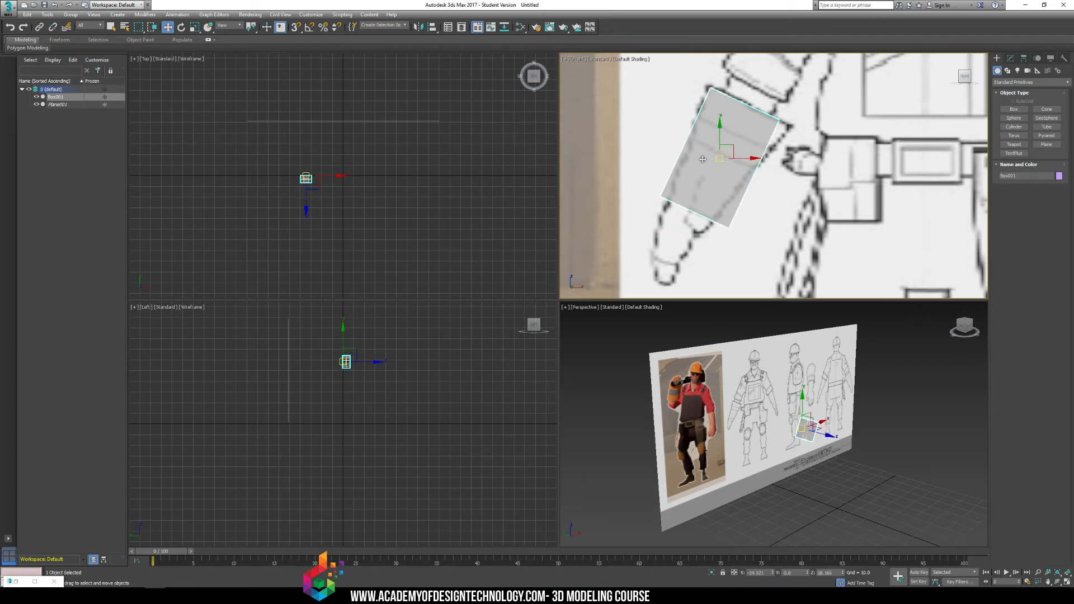
Inspect the see-through box against the forearm drawing and delete the box.
{"action": "scroll", "coordinate": [703, 159], "scroll_direction": "down", "scroll_amount": 6}
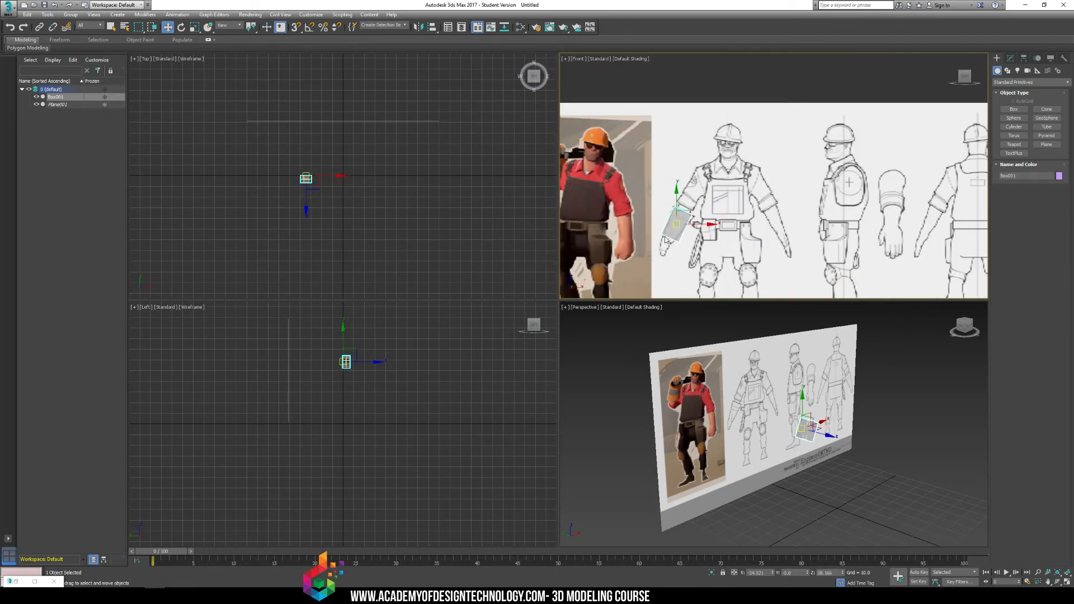
{"action": "scroll", "coordinate": [673, 236], "scroll_direction": "up", "scroll_amount": 8}
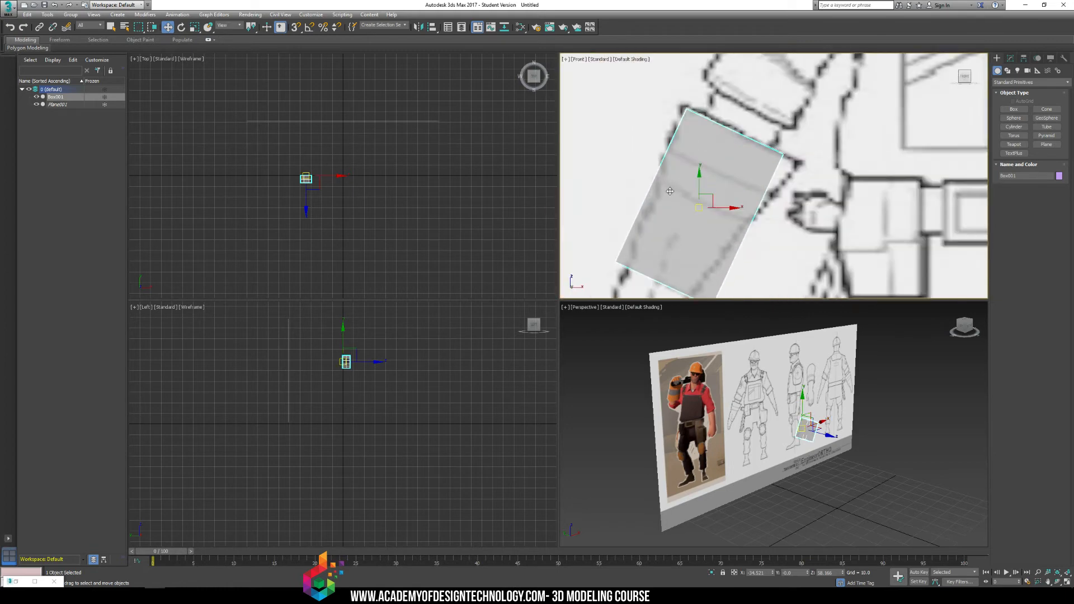
{"action": "scroll", "coordinate": [697, 173], "scroll_direction": "down", "scroll_amount": 3}
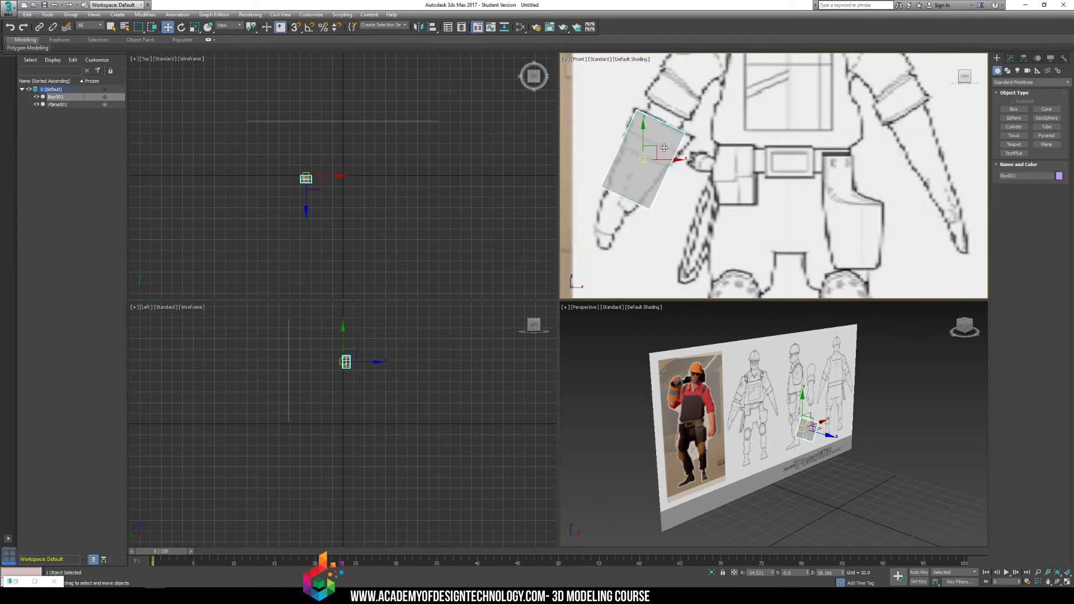
{"action": "scroll", "coordinate": [664, 148], "scroll_direction": "down", "scroll_amount": 4}
{"action": "key", "text": "Delete"}
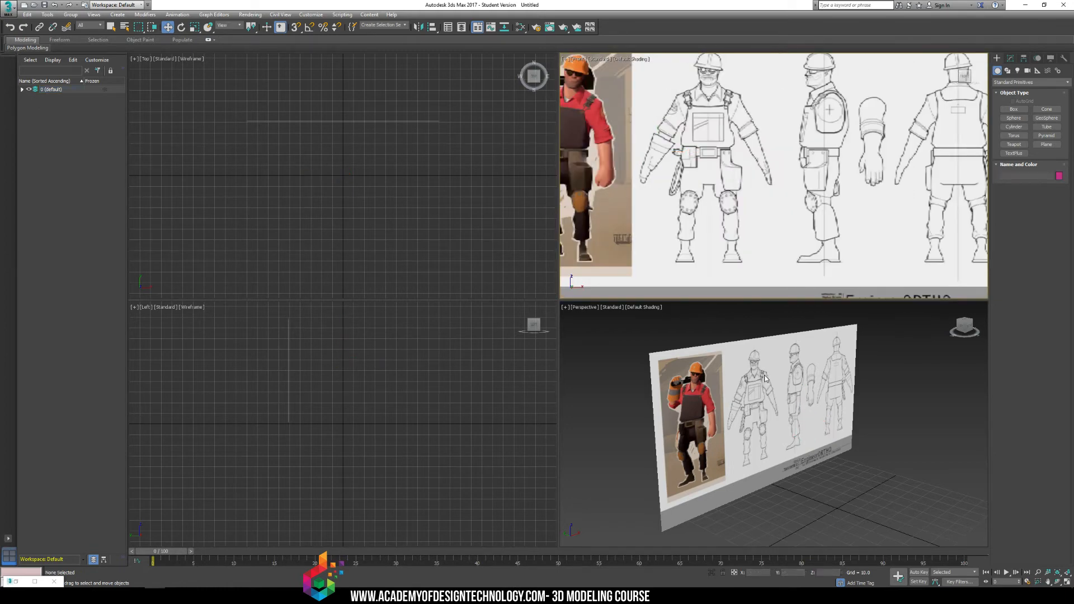
Unfreeze the reference plane and select it in the perspective view.
{"action": "middle_click_drag", "start_coordinate": [852, 350], "coordinate": [773, 378], "text": "alt"}
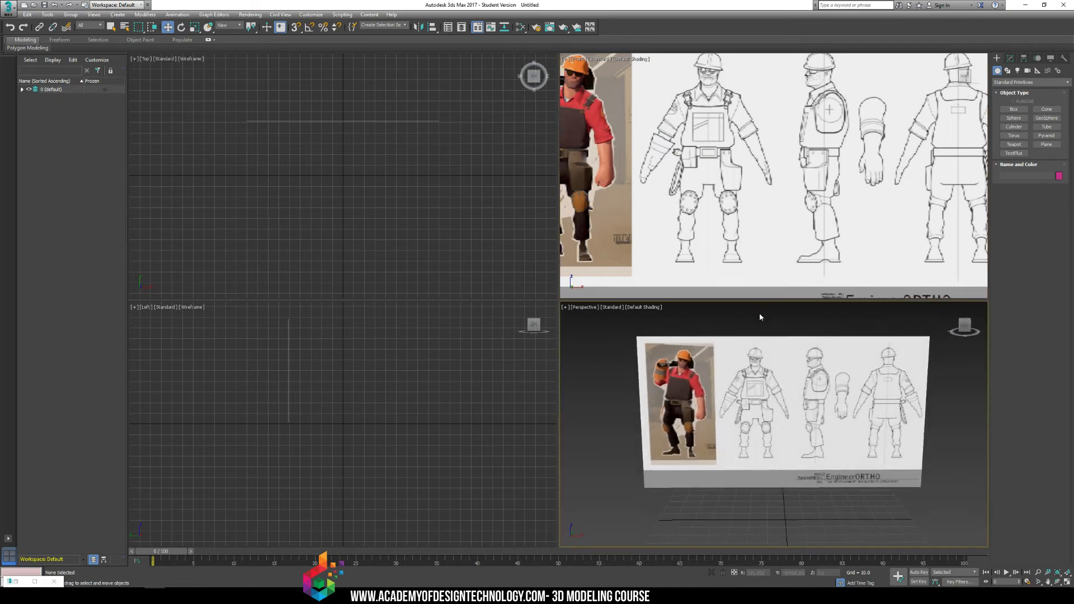
{"action": "middle_click_drag", "start_coordinate": [311, 353], "coordinate": [327, 403]}
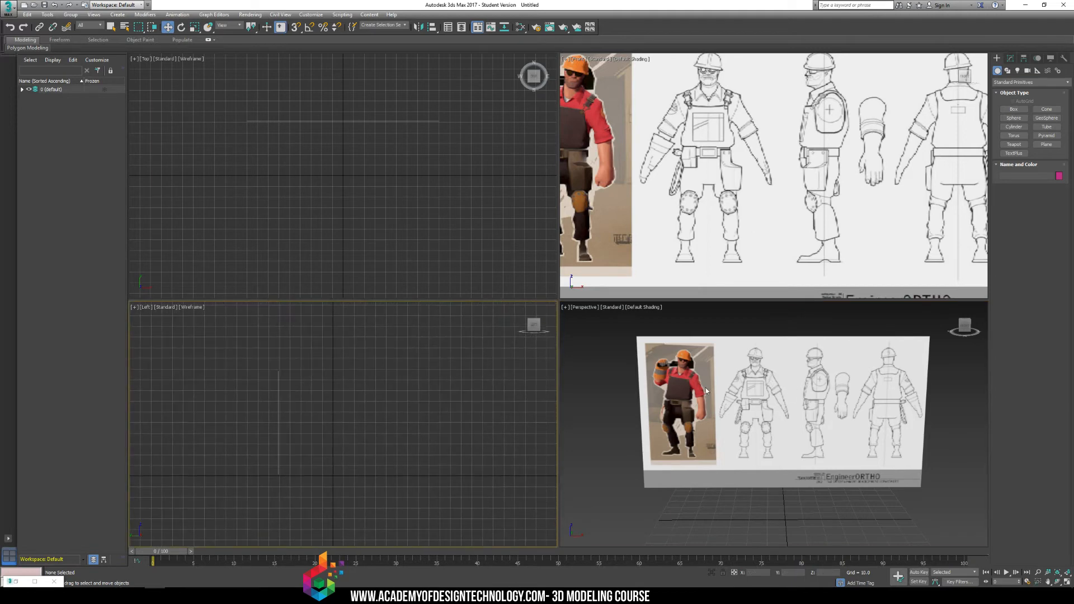
{"action": "right_click", "coordinate": [761, 389]}
{"action": "right_click", "coordinate": [775, 365]}
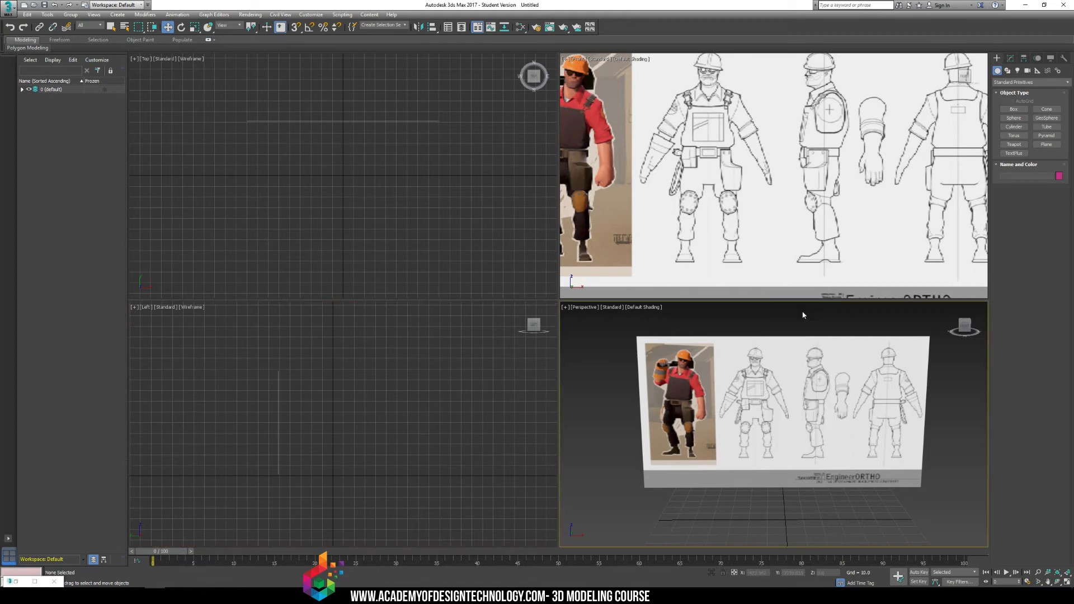
{"action": "left_click", "coordinate": [781, 382]}
Turn on angle snap and rotate a single copy of the reference plane 90 degrees about its vertical axis.
{"action": "key", "text": "e"}
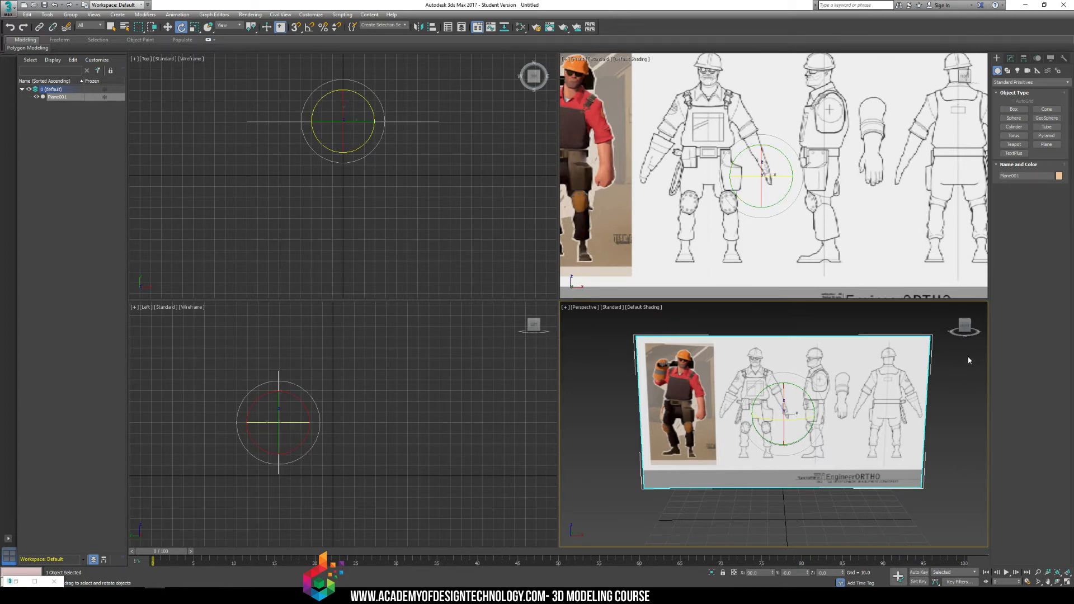
{"action": "left_click", "coordinate": [309, 28]}
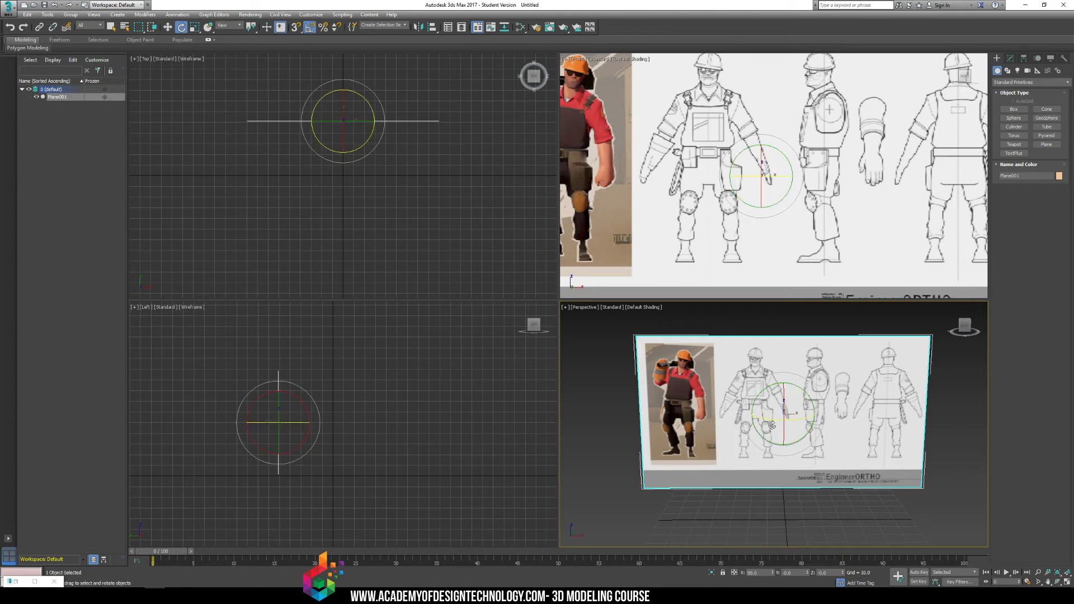
{"action": "left_click_drag", "start_coordinate": [764, 421], "coordinate": [802, 430]}
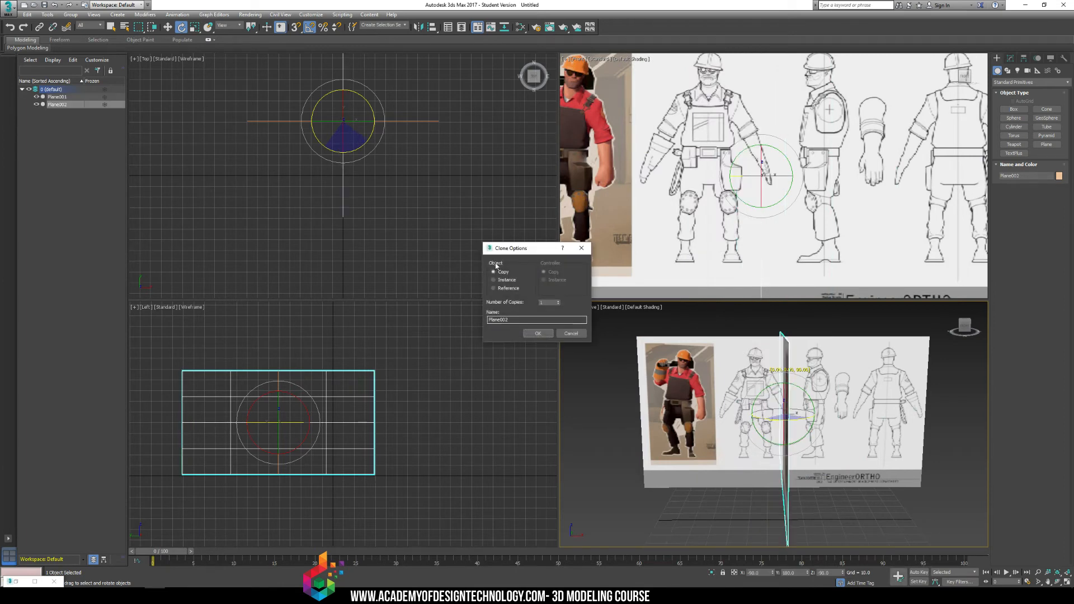
{"action": "left_click", "coordinate": [535, 334]}
Move the rotated copy to the end of the original plane so the two form an L-shaped corner, and deselect it.
{"action": "key", "text": "w"}
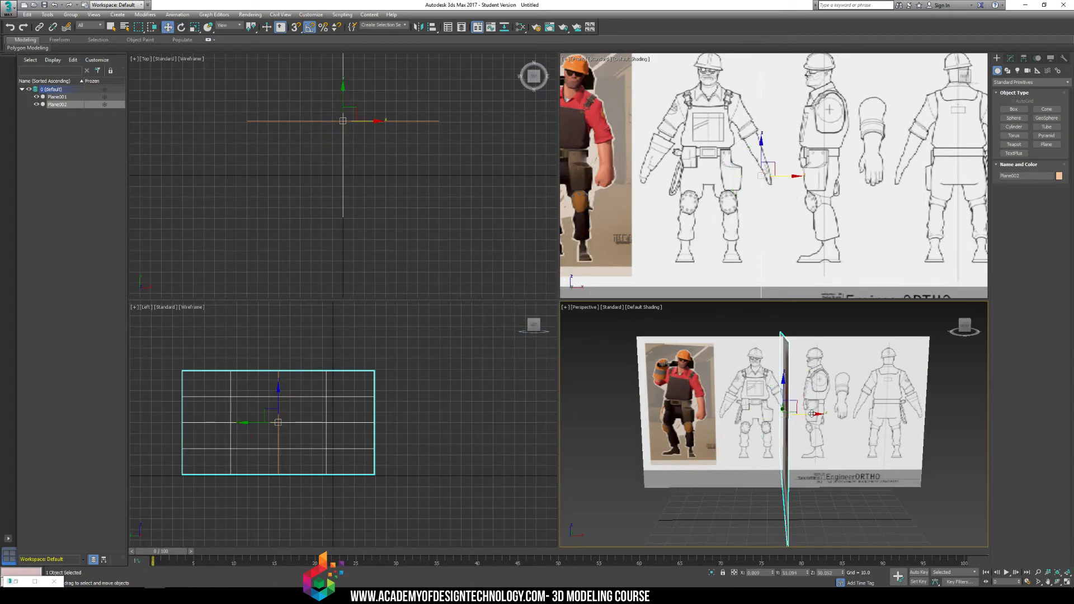
{"action": "mouse_move", "coordinate": [810, 415]}
{"action": "left_mouse_down"}
{"action": "mouse_move", "coordinate": [641, 404]}
{"action": "mouse_move", "coordinate": [666, 404]}
{"action": "left_mouse_up"}
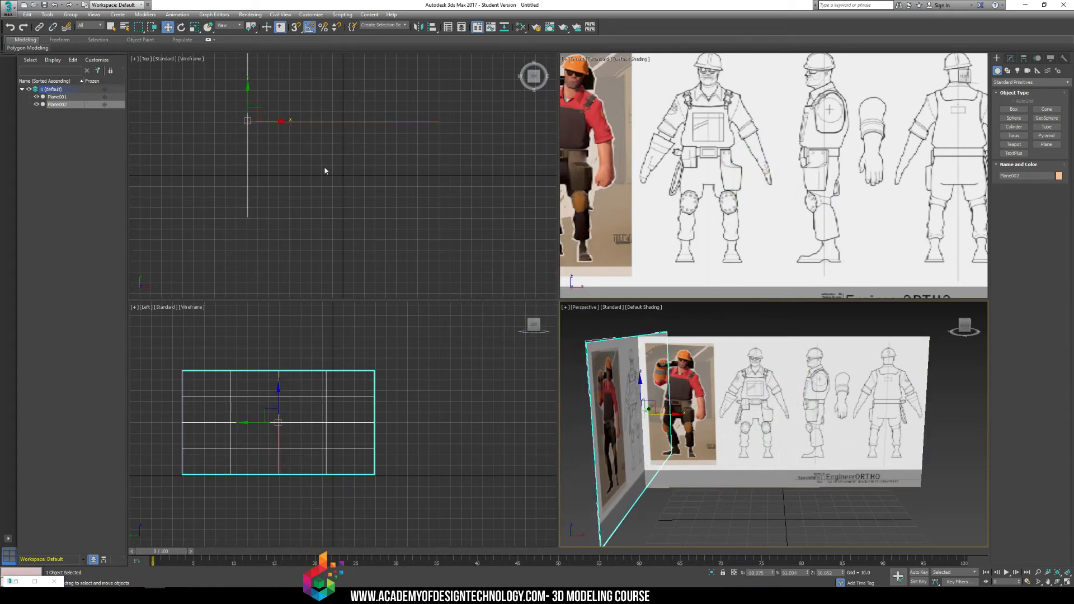
{"action": "scroll", "coordinate": [326, 170], "scroll_direction": "down", "scroll_amount": 2}
{"action": "middle_click_drag", "start_coordinate": [282, 128], "coordinate": [320, 90]}
{"action": "left_click_drag", "start_coordinate": [315, 68], "coordinate": [316, 135]}
{"action": "left_click", "coordinate": [741, 336]}
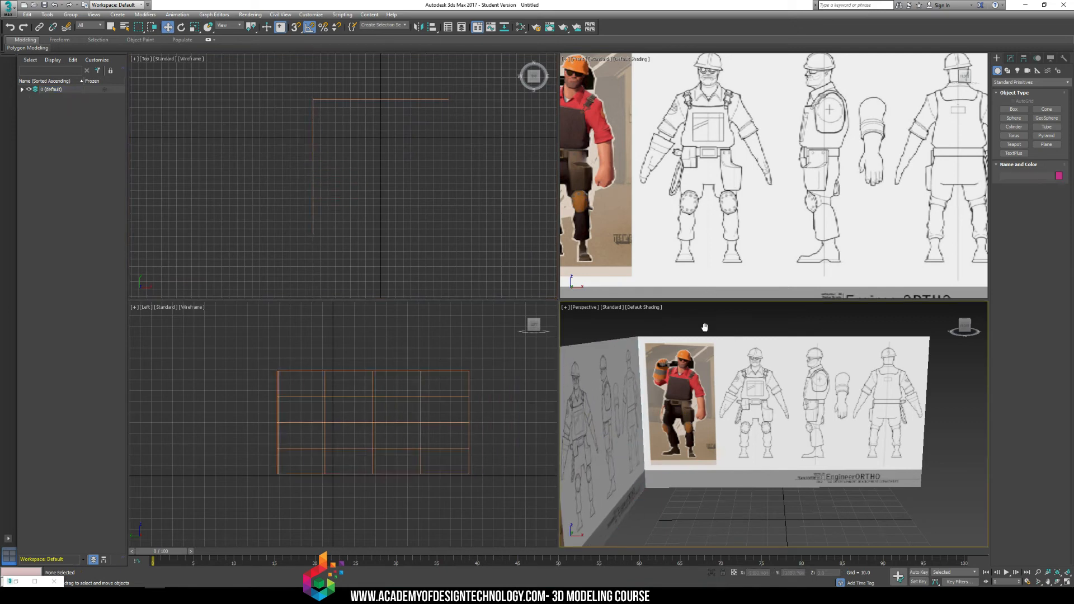
Rename the original front-facing plane Reference_Front.
{"action": "scroll", "coordinate": [704, 326], "scroll_direction": "down", "scroll_amount": 3}
{"action": "middle_click_drag", "start_coordinate": [731, 338], "coordinate": [687, 356], "text": "alt"}
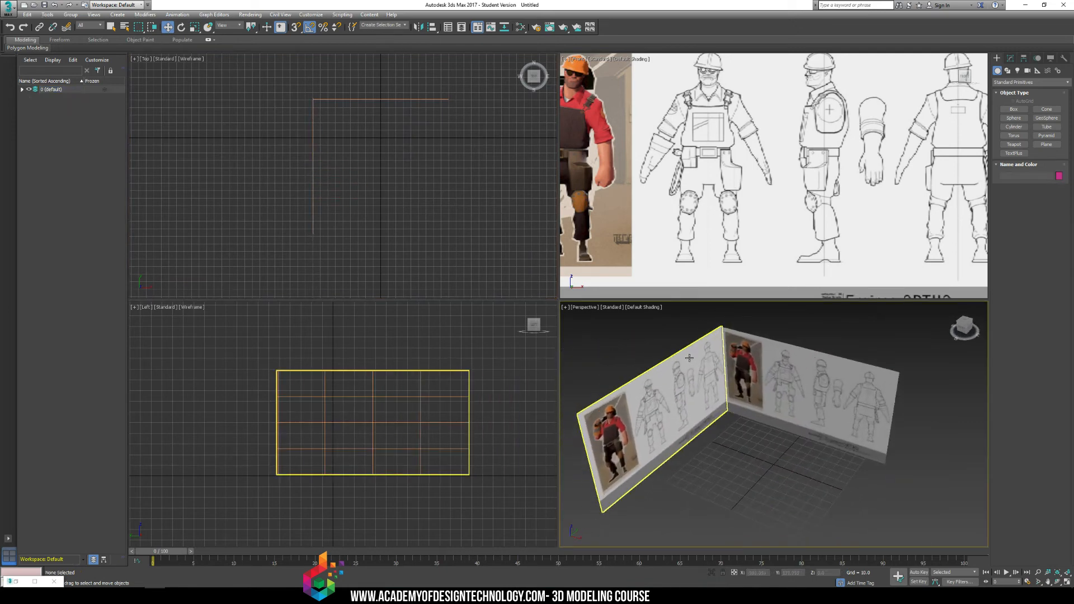
{"action": "left_click", "coordinate": [760, 368]}
{"action": "left_click", "coordinate": [1023, 175]}
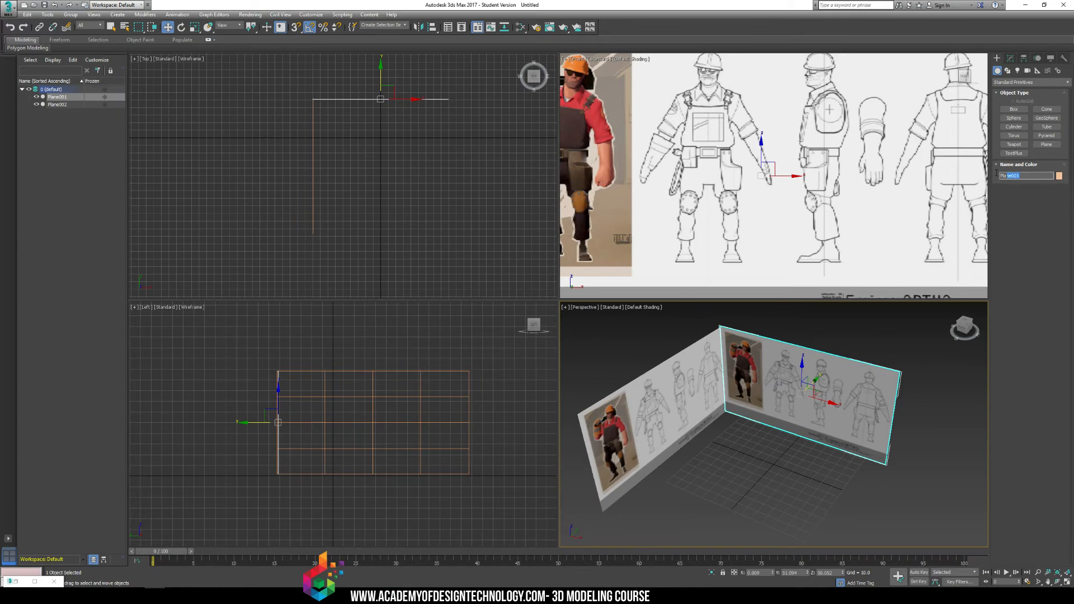
{"action": "type", "text": "F"}
{"action": "type", "text": "eference_Front"}
{"action": "key", "text": "Return"}
Rename the rotated copy of the plane Reference_Side.
{"action": "left_click", "coordinate": [696, 343]}
{"action": "left_click", "coordinate": [1024, 175]}
{"action": "type", "text": "Refer"}
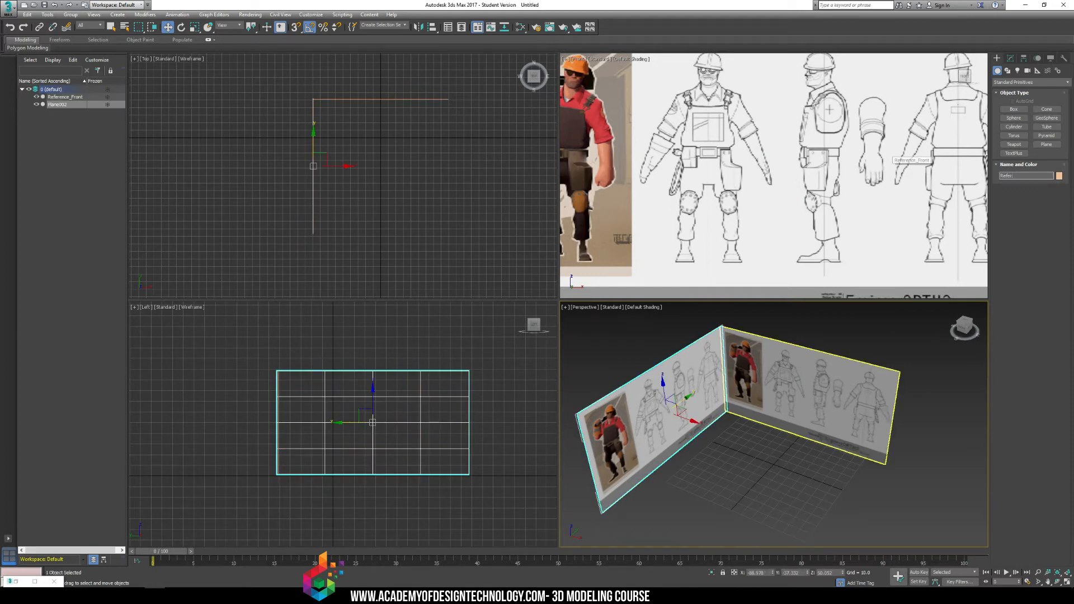
{"action": "type", "text": "ence_Side"}
{"action": "key", "text": "Return"}
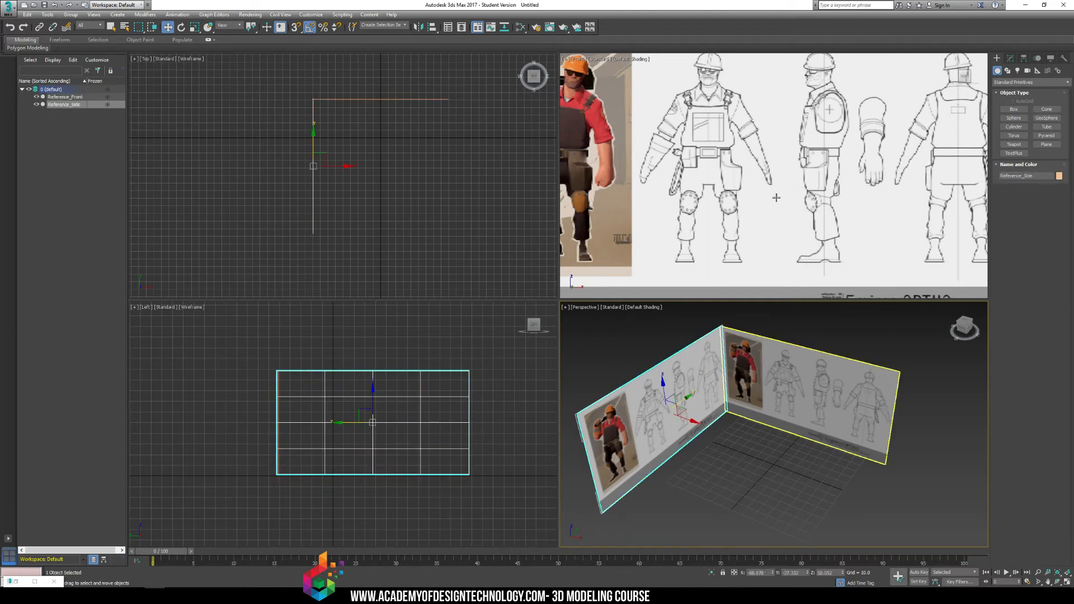
Select both reference planes and freeze them.
{"action": "left_click", "coordinate": [750, 444]}
{"action": "key", "text": "ctrl+a"}
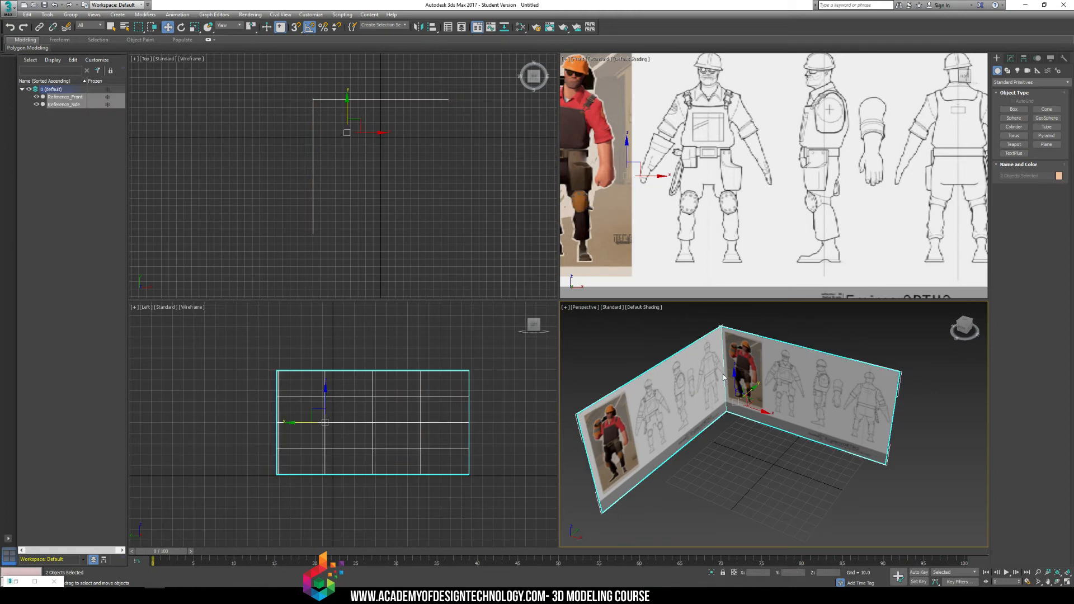
{"action": "right_click", "coordinate": [723, 377]}
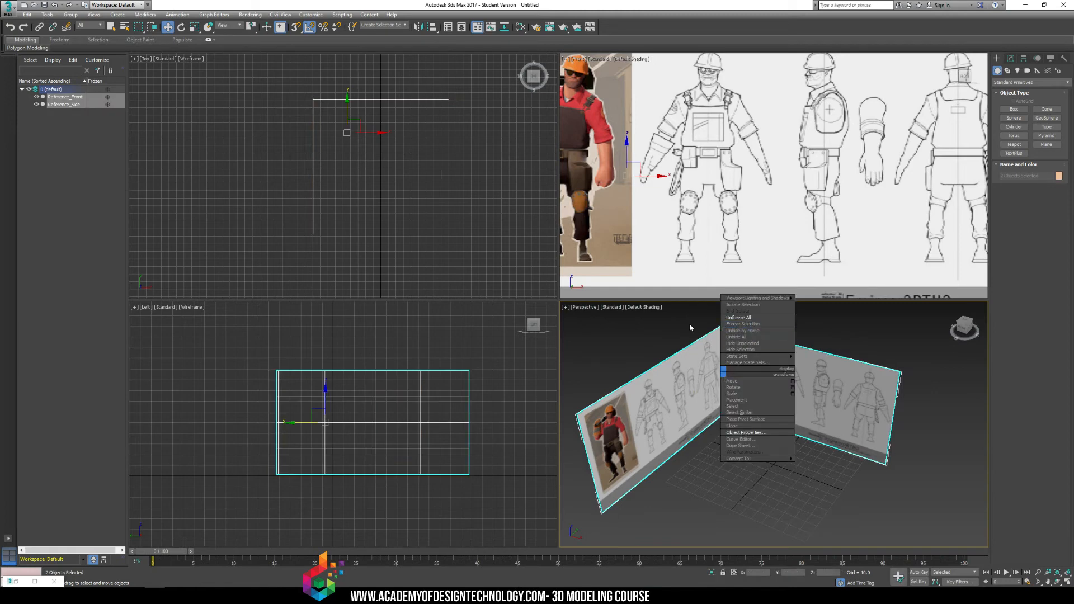
{"action": "left_click", "coordinate": [738, 325]}
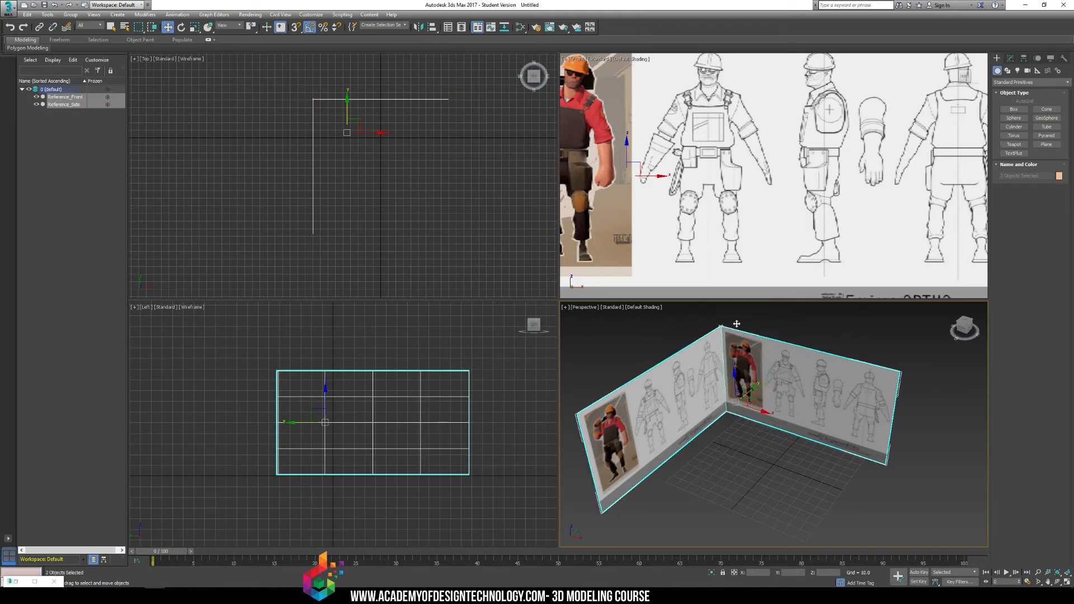
{"action": "middle_click_drag", "start_coordinate": [697, 372], "coordinate": [643, 353], "text": "alt"}
Switch the Left view from wireframe to default shading with edged faces.
{"action": "left_click", "coordinate": [391, 385]}
{"action": "key", "text": "F3"}
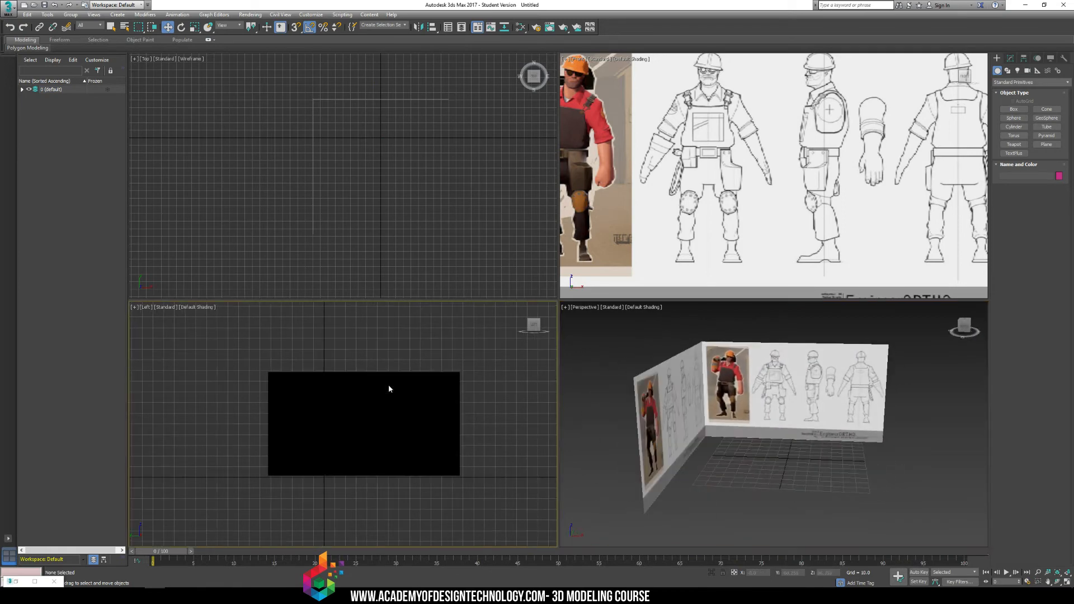
{"action": "key", "text": "F4"}
{"action": "mouse_move", "coordinate": [391, 385]}
{"action": "middle_mouse_down"}
{"action": "mouse_move", "coordinate": [347, 361]}
{"action": "mouse_move", "coordinate": [301, 375]}
{"action": "middle_mouse_up"}
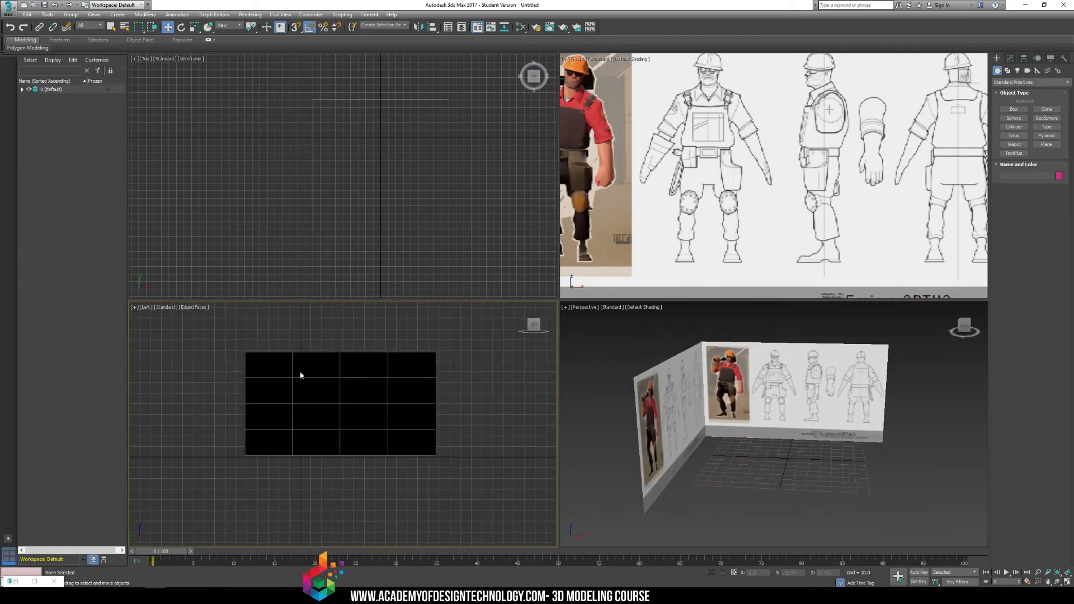
{"action": "scroll", "coordinate": [277, 362], "scroll_direction": "up", "scroll_amount": 4}
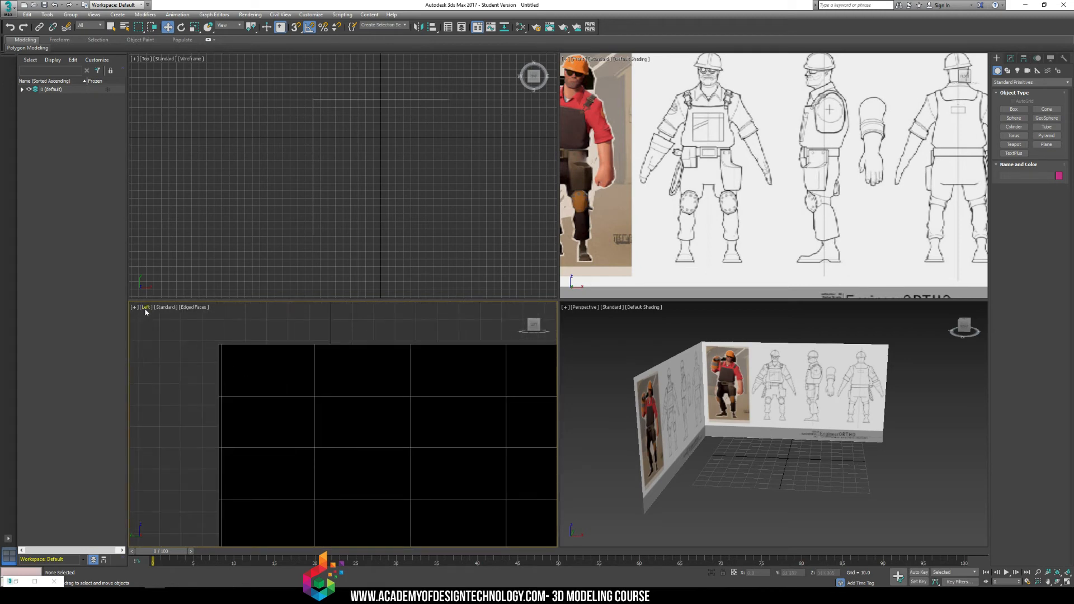
Change the Left view to the Right view and bring the side reference image into frame.
{"action": "left_click", "coordinate": [147, 307]}
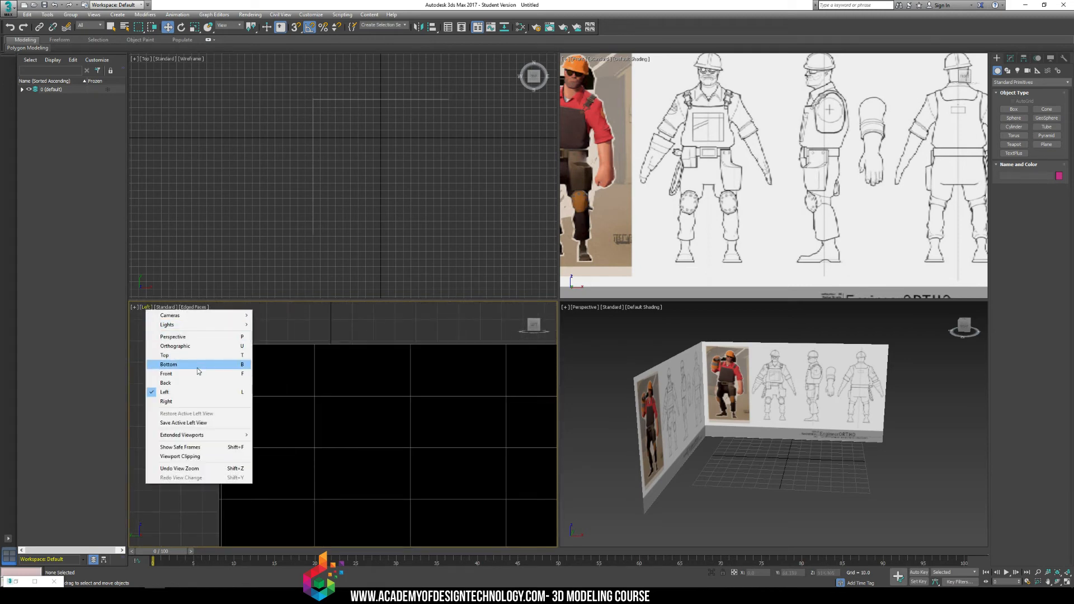
{"action": "left_click", "coordinate": [186, 404]}
{"action": "middle_click_drag", "start_coordinate": [347, 422], "coordinate": [401, 390]}
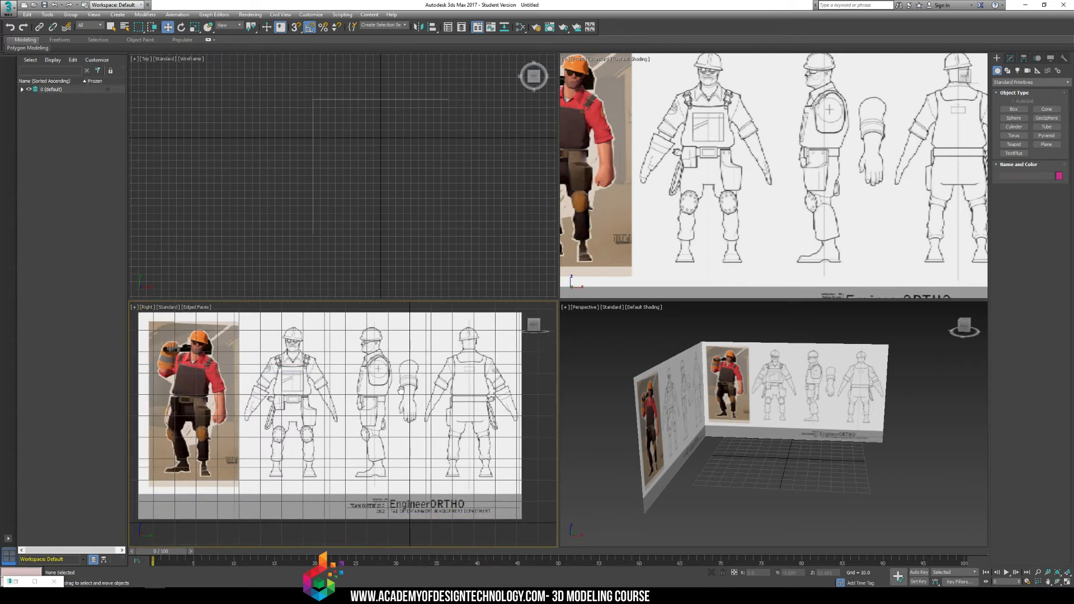
Hide the grid and turn off edged faces in the Right view.
{"action": "key", "text": "g"}
{"action": "mouse_move", "coordinate": [326, 363]}
{"action": "middle_mouse_down"}
{"action": "mouse_move", "coordinate": [361, 420]}
{"action": "mouse_move", "coordinate": [337, 380]}
{"action": "middle_mouse_up"}
{"action": "key", "text": "F4"}
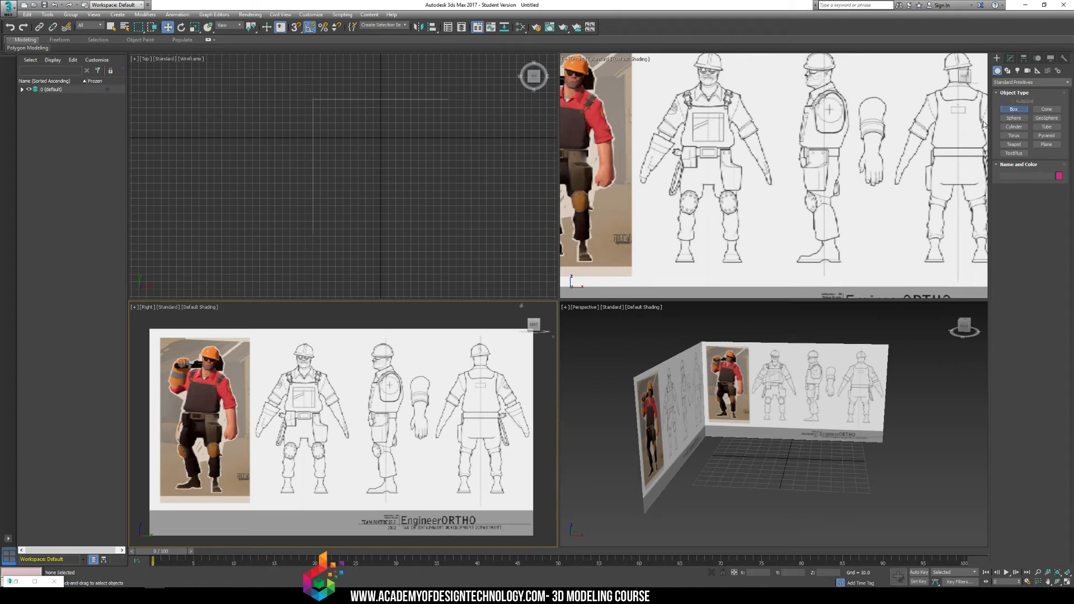
Create a small box over the ankle of the character's front-view leg in the Front view.
{"action": "left_click", "coordinate": [1014, 109]}
{"action": "scroll", "coordinate": [776, 163], "scroll_direction": "up", "scroll_amount": 6}
{"action": "left_click_drag", "start_coordinate": [732, 209], "coordinate": [747, 226]}
{"action": "left_click", "coordinate": [745, 207]}
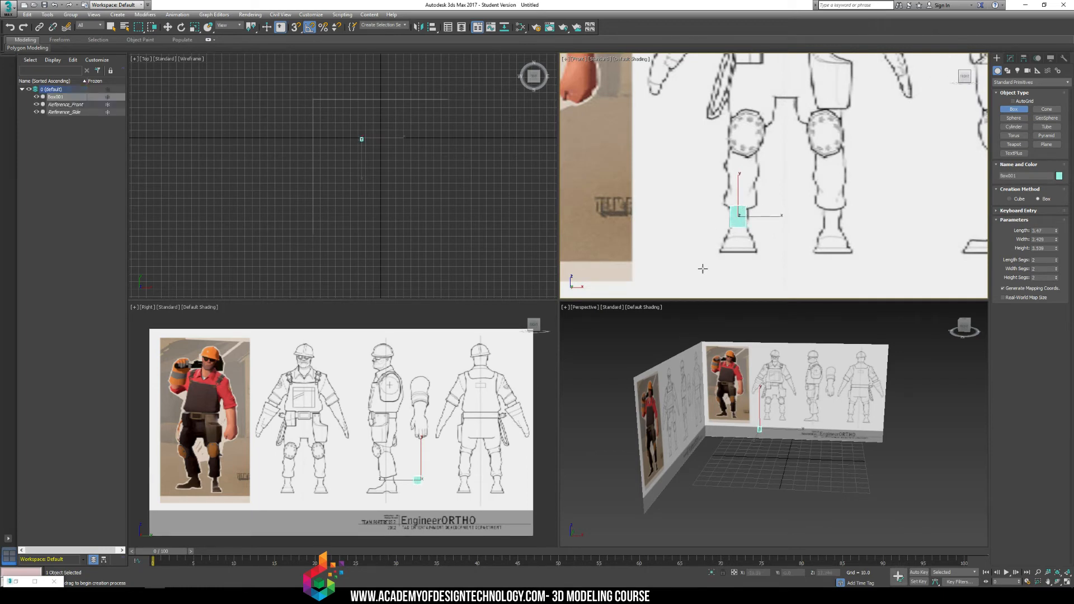
Move the ankle box onto the side-view ankle in the Right view and check its alignment in both views.
{"action": "scroll", "coordinate": [763, 149], "scroll_direction": "up", "scroll_amount": 2}
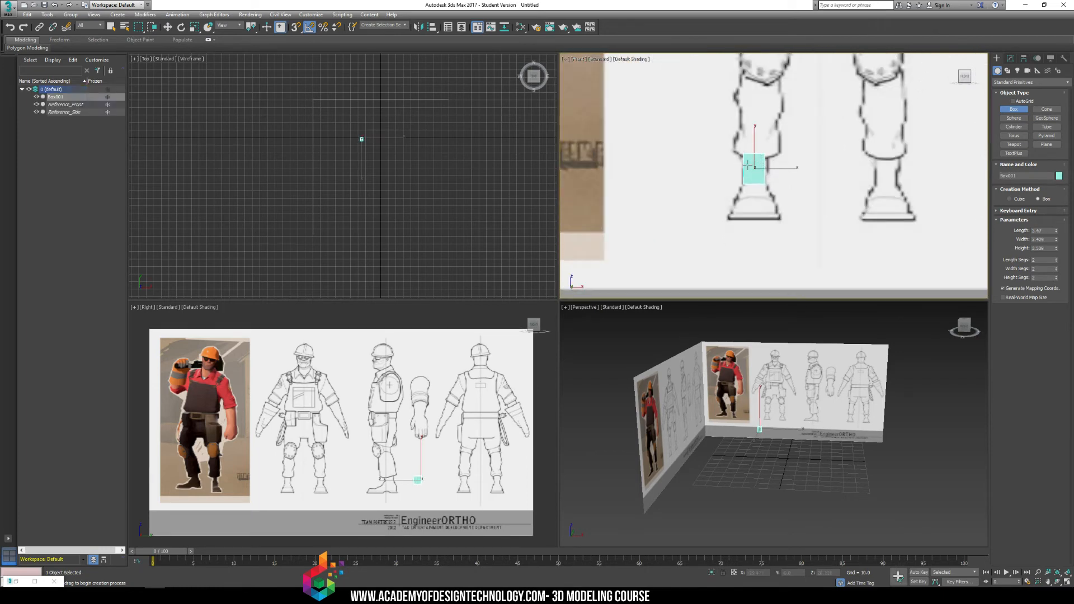
{"action": "middle_click_drag", "start_coordinate": [440, 425], "coordinate": [450, 379]}
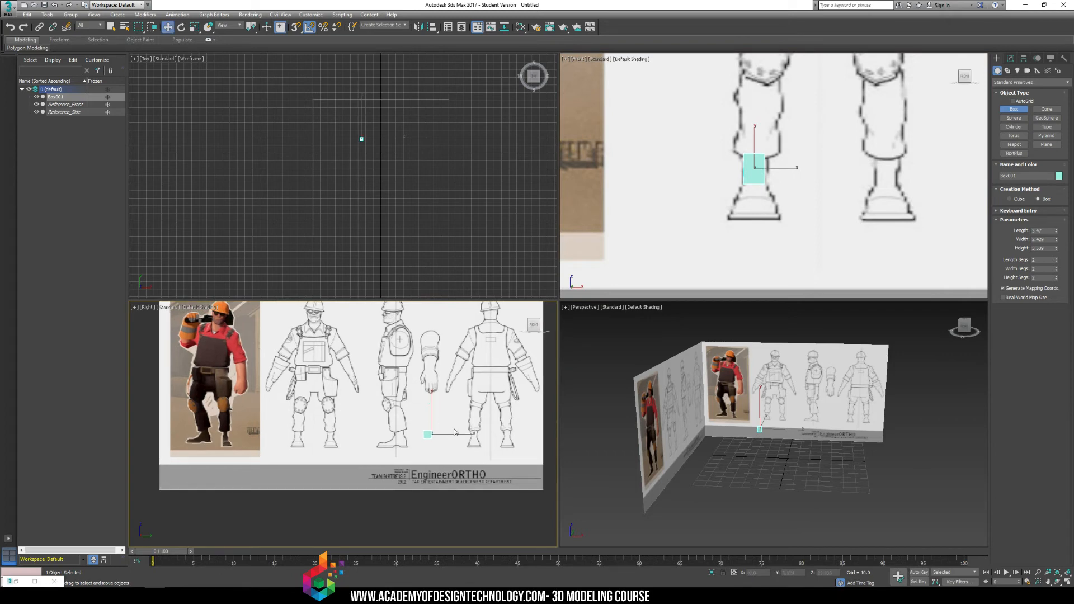
{"action": "key", "text": "w"}
{"action": "left_click_drag", "start_coordinate": [459, 434], "coordinate": [433, 435]}
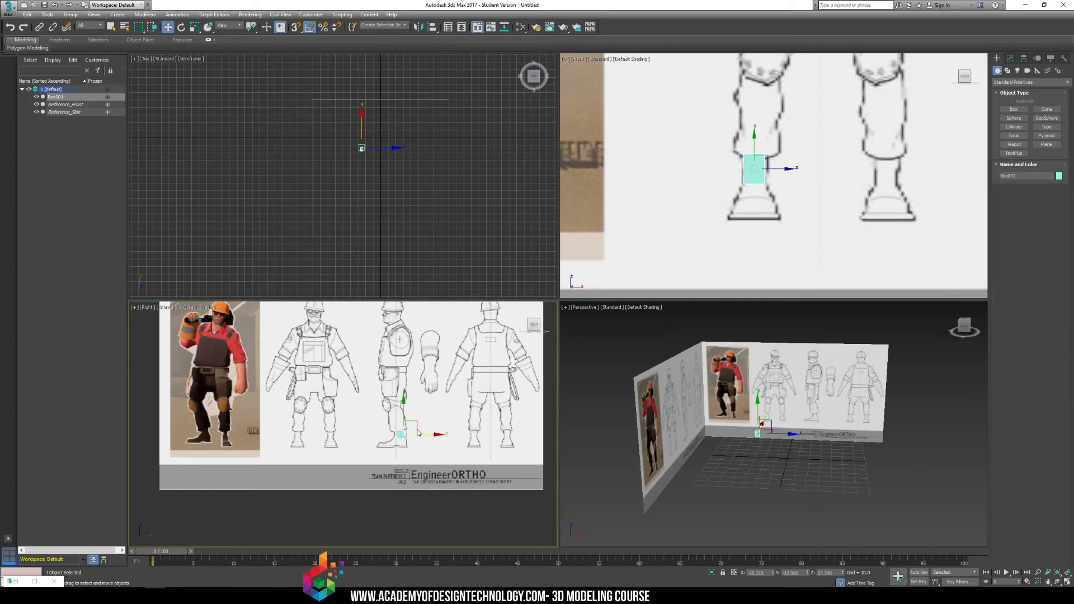
{"action": "scroll", "coordinate": [411, 428], "scroll_direction": "up", "scroll_amount": 5}
{"action": "scroll", "coordinate": [426, 412], "scroll_direction": "up", "scroll_amount": 3}
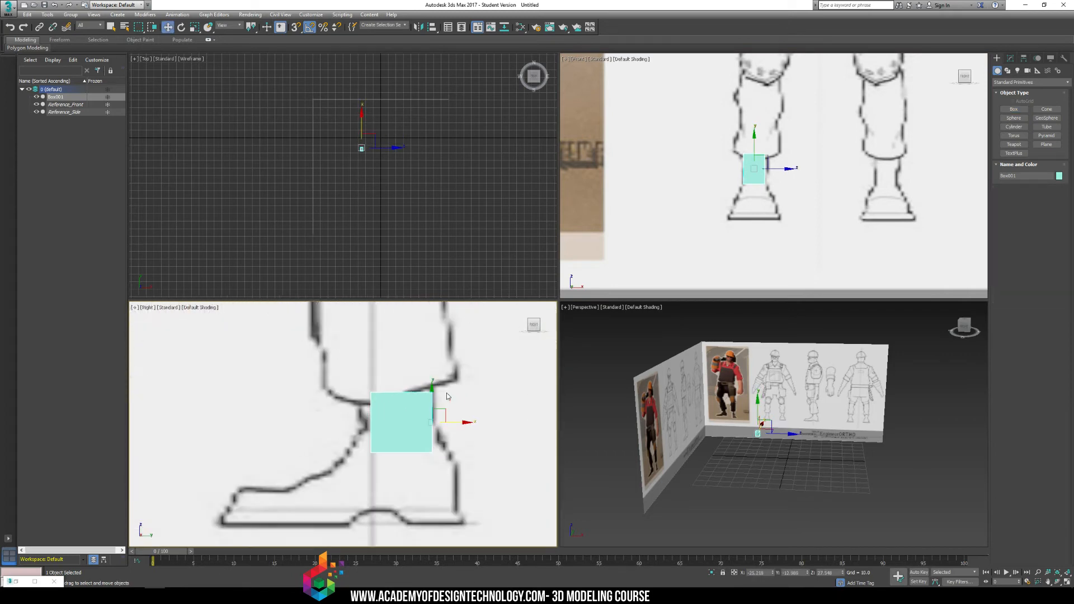
{"action": "scroll", "coordinate": [442, 459], "scroll_direction": "down", "scroll_amount": 8}
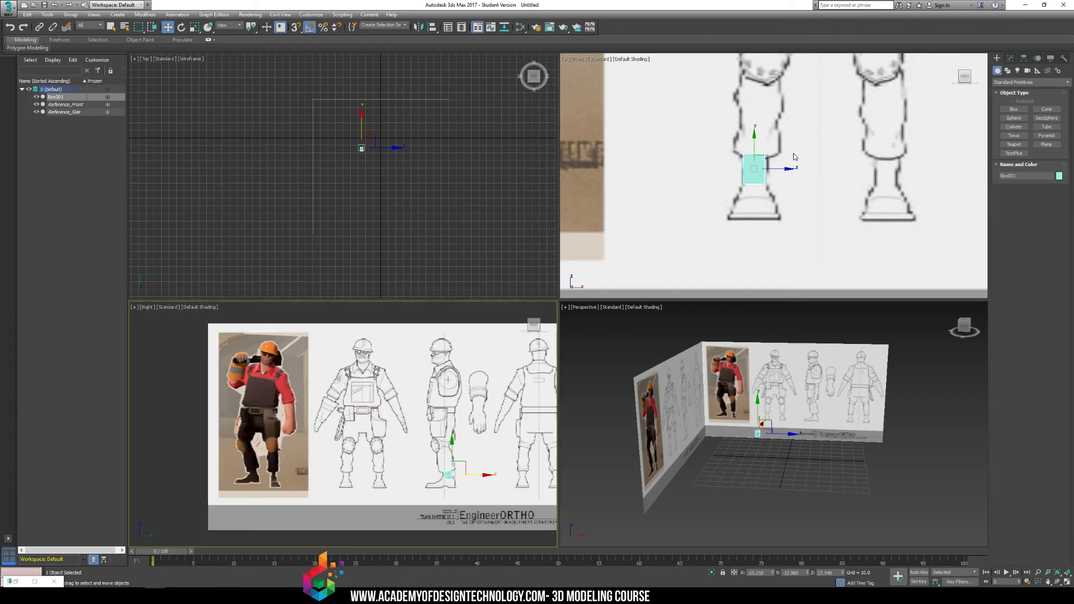
{"action": "scroll", "coordinate": [794, 156], "scroll_direction": "down", "scroll_amount": 5}
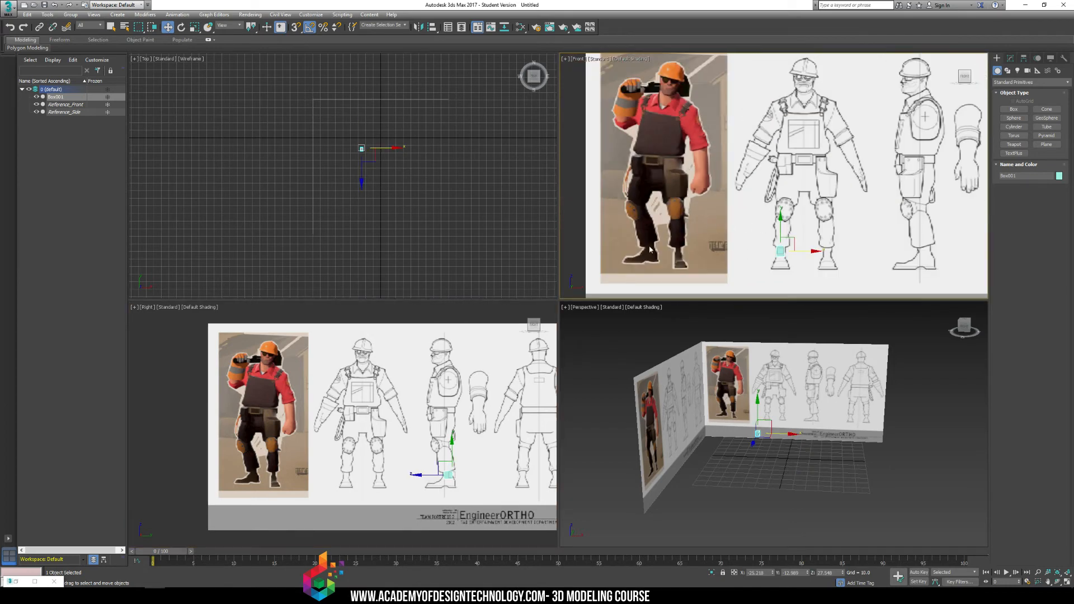
{"action": "scroll", "coordinate": [358, 494], "scroll_direction": "up", "scroll_amount": 10}
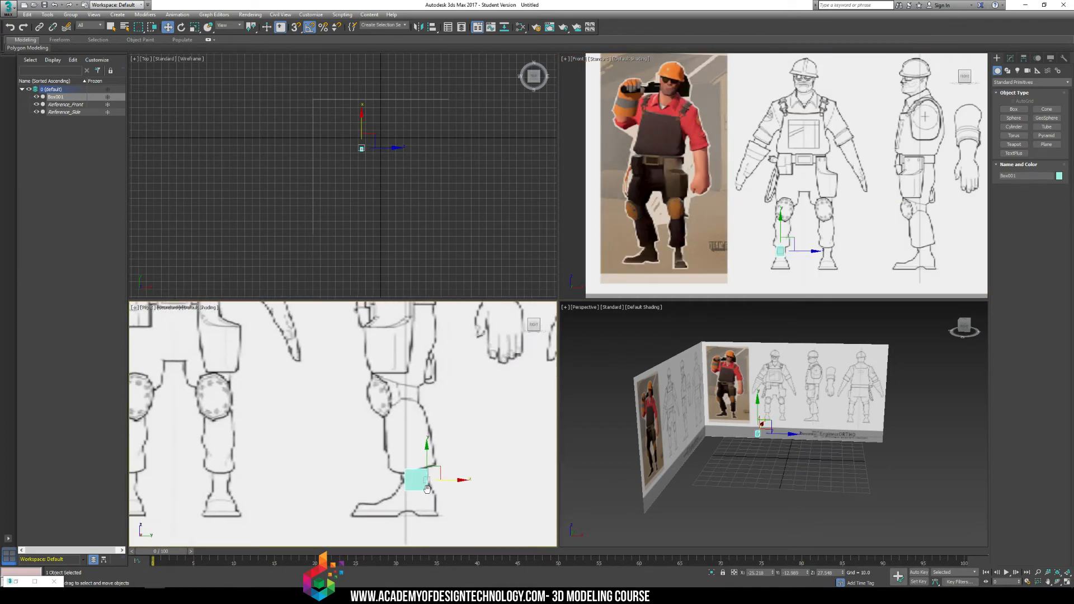
{"action": "scroll", "coordinate": [407, 448], "scroll_direction": "up", "scroll_amount": 3}
{"action": "middle_click_drag", "start_coordinate": [412, 462], "coordinate": [487, 353]}
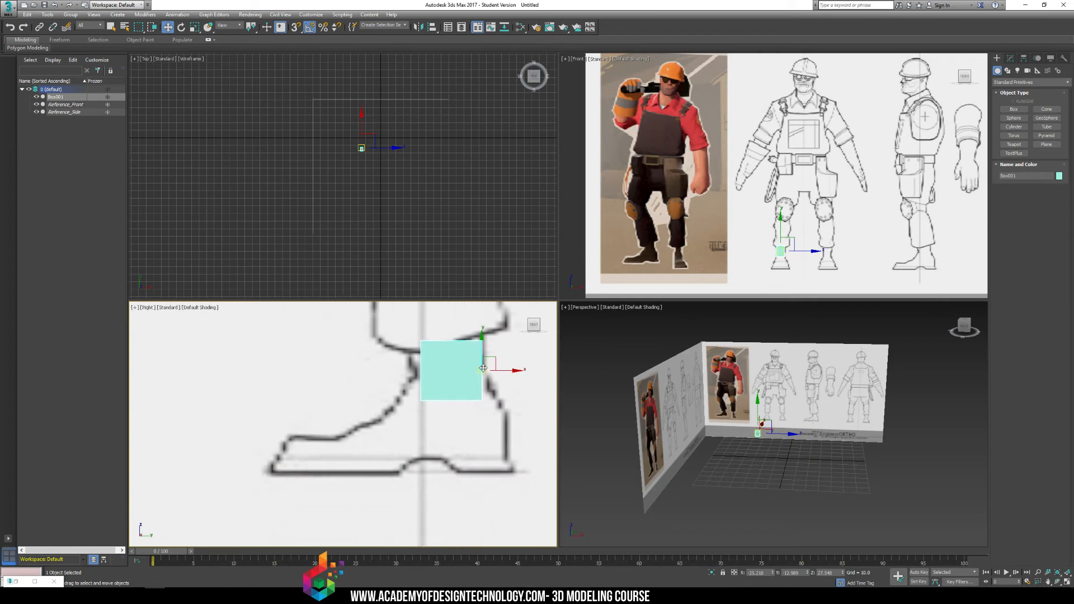
Create a second, wider box over the foot below the ankle box in the Front view.
{"action": "left_click", "coordinate": [1008, 108]}
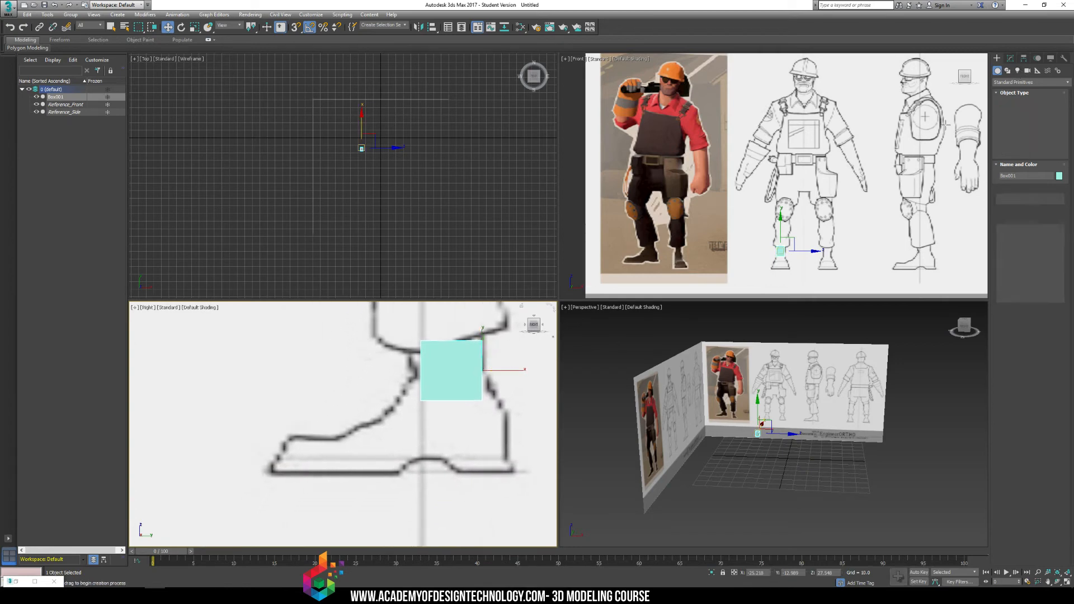
{"action": "scroll", "coordinate": [779, 249], "scroll_direction": "up", "scroll_amount": 6}
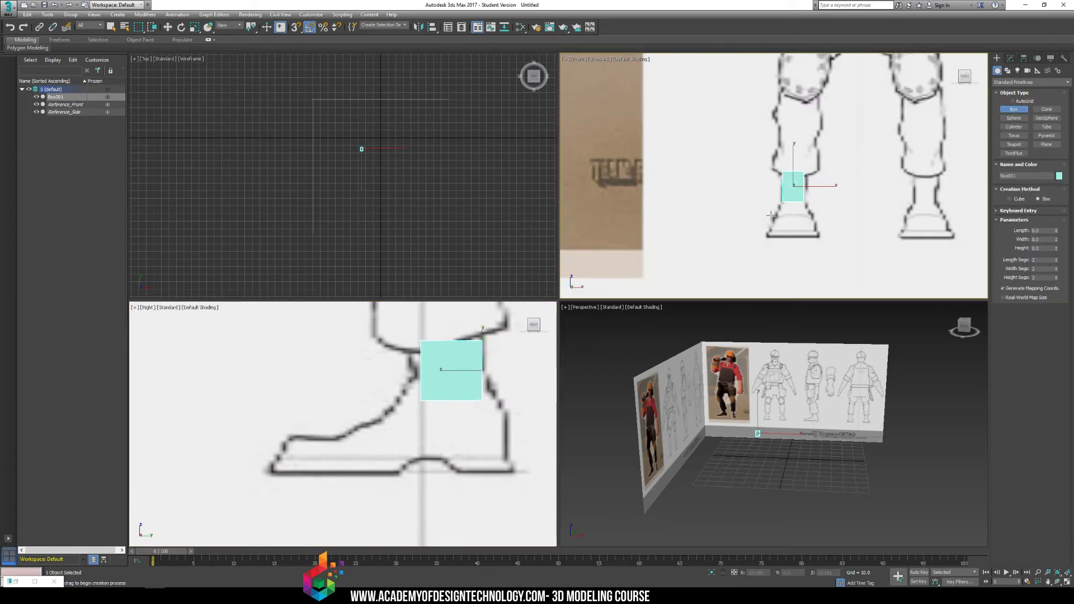
{"action": "left_click_drag", "start_coordinate": [767, 215], "coordinate": [821, 241]}
{"action": "left_click", "coordinate": [817, 164]}
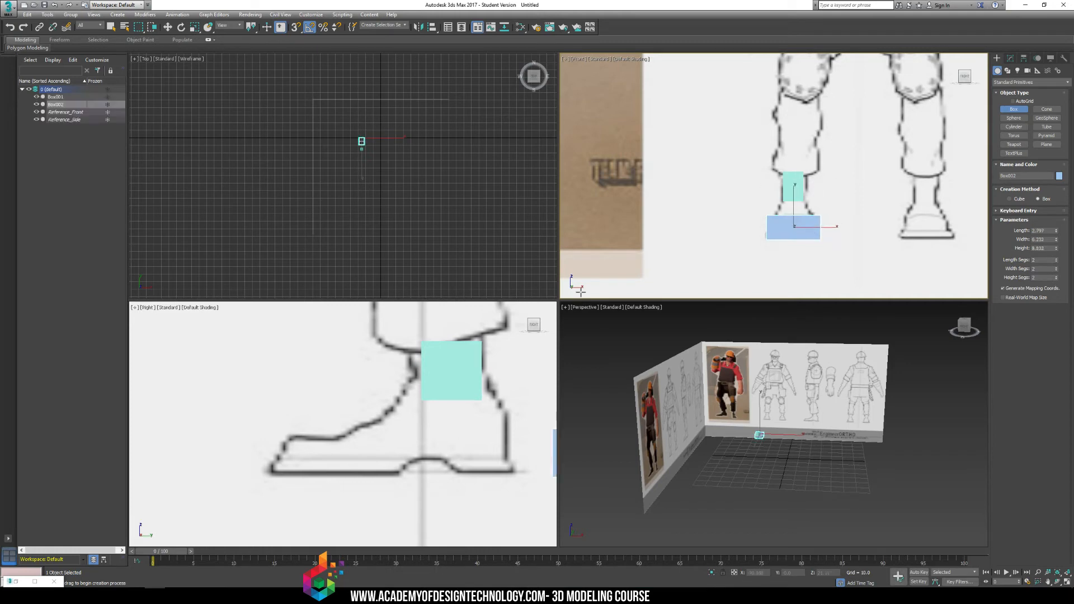
Move the foot box under the ankle in the Right view and lengthen it to match the boot from heel to toe.
{"action": "middle_click_drag", "start_coordinate": [476, 428], "coordinate": [405, 405]}
{"action": "scroll", "coordinate": [406, 403], "scroll_direction": "down", "scroll_amount": 5}
{"action": "key", "text": "w"}
{"action": "left_click_drag", "start_coordinate": [515, 405], "coordinate": [477, 403]}
{"action": "key", "text": "r"}
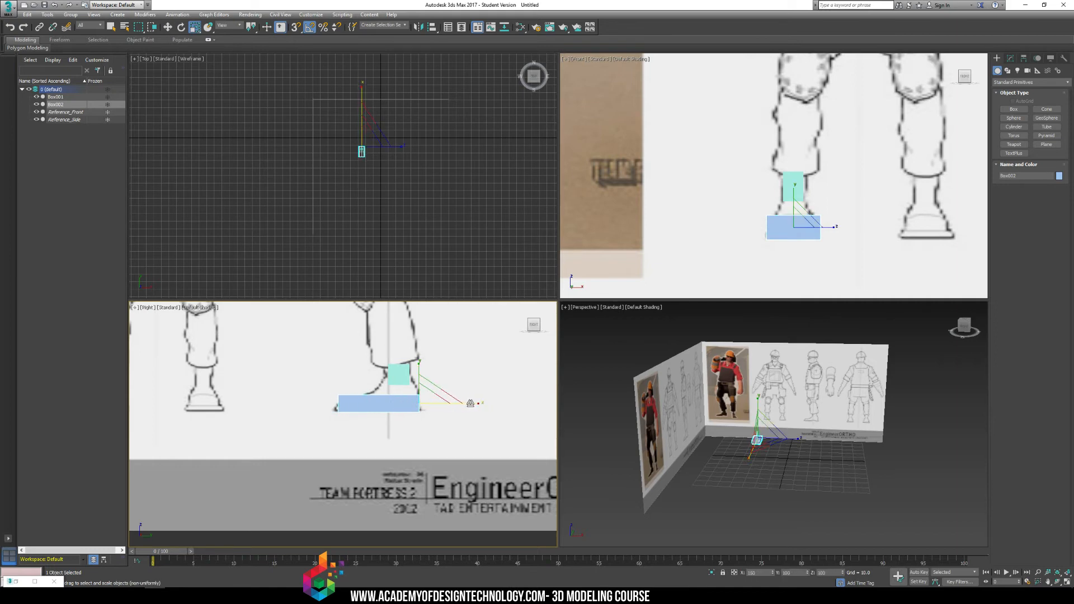
Copy the foot box upward and scale the copy shorter and narrower to fit the upper part of the boot.
{"action": "key", "text": "w"}
{"action": "mouse_move", "coordinate": [422, 382]}
{"action": "left_mouse_down", "text": "shift"}
{"action": "mouse_move", "coordinate": [422, 370]}
{"action": "mouse_move", "coordinate": [428, 391]}
{"action": "mouse_move", "coordinate": [418, 393]}
{"action": "left_mouse_up", "text": "shift"}
{"action": "key", "text": "Return"}
{"action": "key", "text": "r"}
{"action": "middle_click_drag", "start_coordinate": [749, 208], "coordinate": [745, 207]}
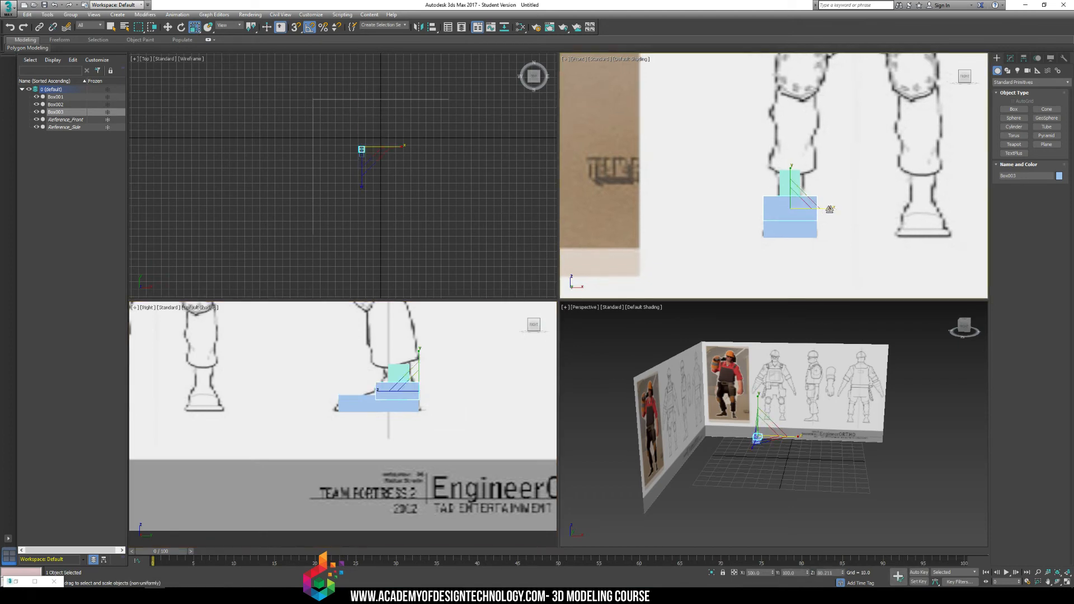
{"action": "left_click_drag", "start_coordinate": [828, 209], "coordinate": [804, 220]}
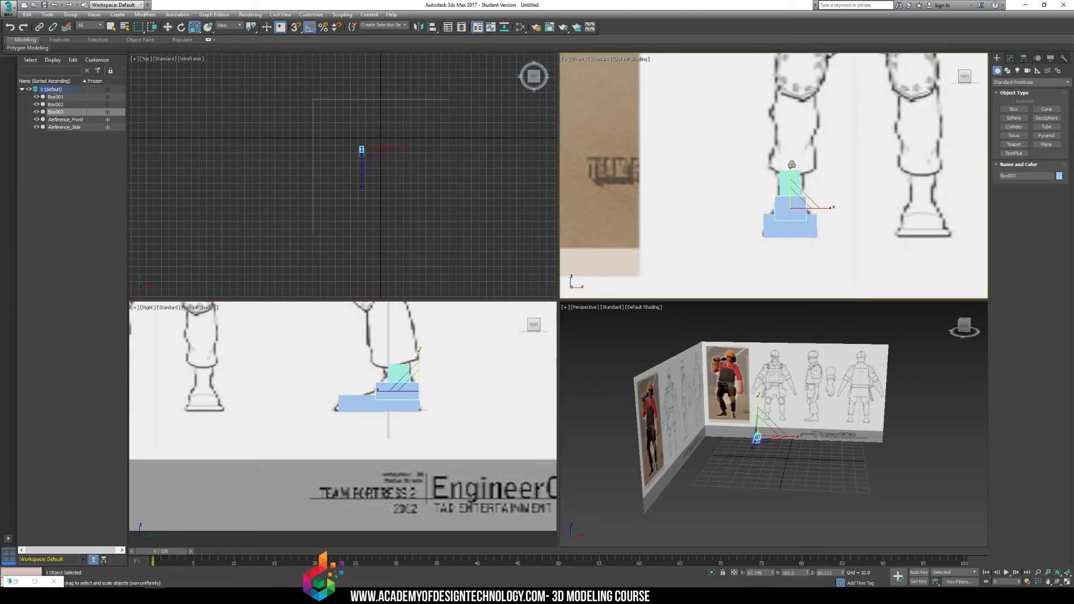
Copy the upper boot box up to the shin in the Front view.
{"action": "left_click", "coordinate": [501, 361]}
{"action": "scroll", "coordinate": [810, 398], "scroll_direction": "up", "scroll_amount": 2}
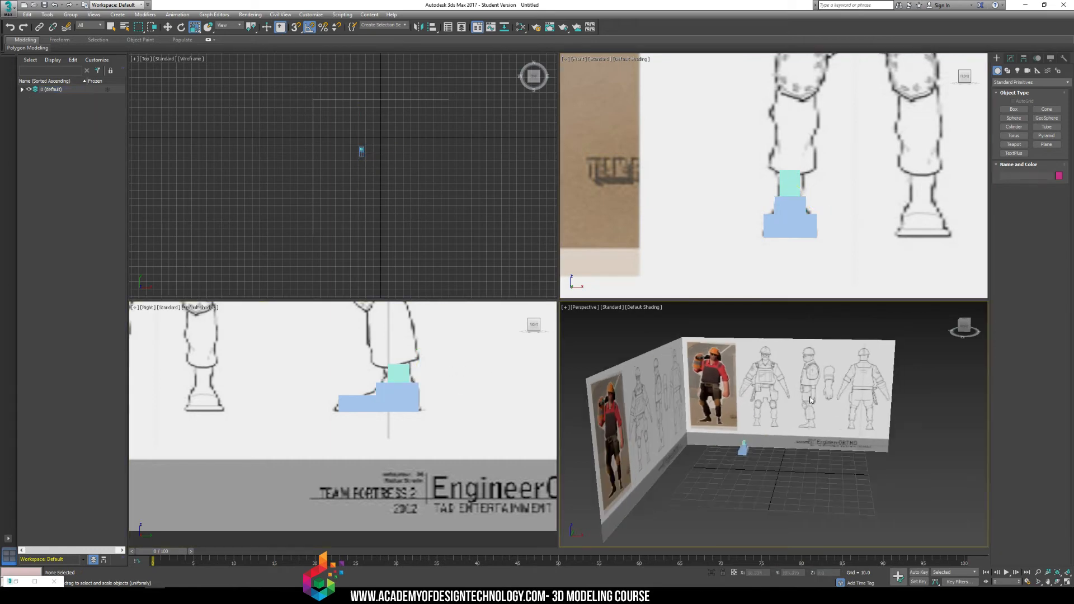
{"action": "middle_click_drag", "start_coordinate": [772, 439], "coordinate": [825, 471], "text": "alt"}
{"action": "scroll", "coordinate": [790, 466], "scroll_direction": "up", "scroll_amount": 3}
{"action": "scroll", "coordinate": [782, 445], "scroll_direction": "up", "scroll_amount": 4}
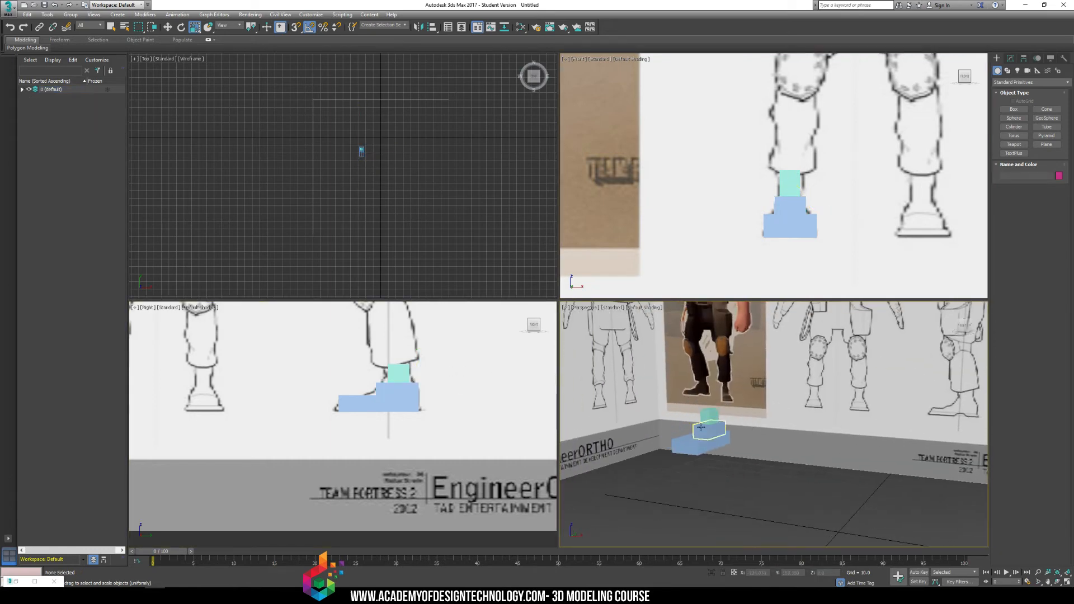
{"action": "left_click", "coordinate": [710, 418]}
{"action": "middle_click_drag", "start_coordinate": [809, 185], "coordinate": [798, 225]}
{"action": "left_click", "coordinate": [781, 249]}
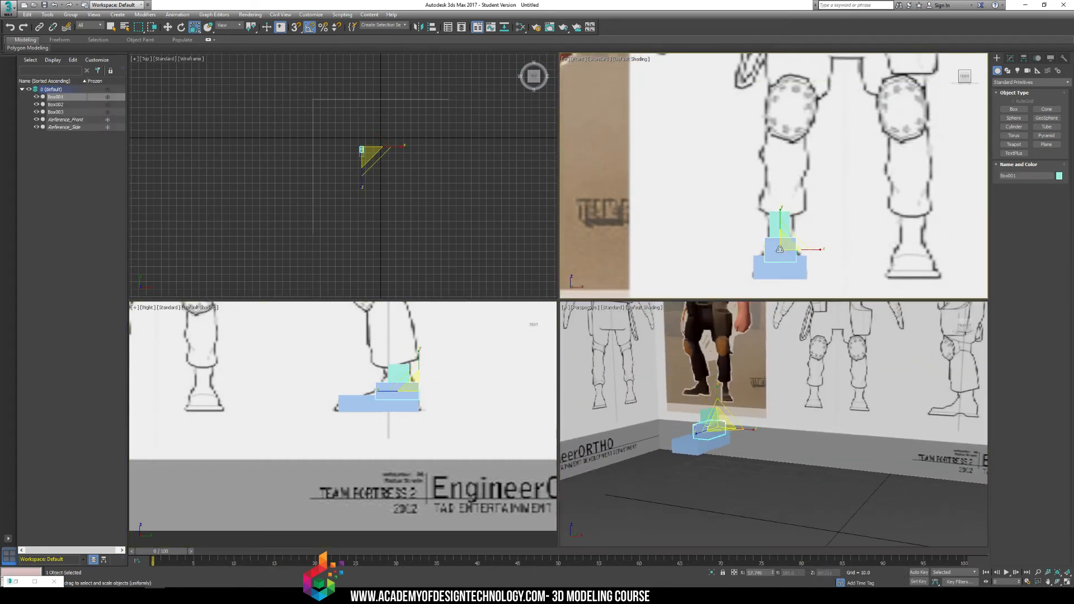
{"action": "key", "text": "w"}
{"action": "left_click_drag", "start_coordinate": [781, 226], "coordinate": [781, 166], "text": "shift"}
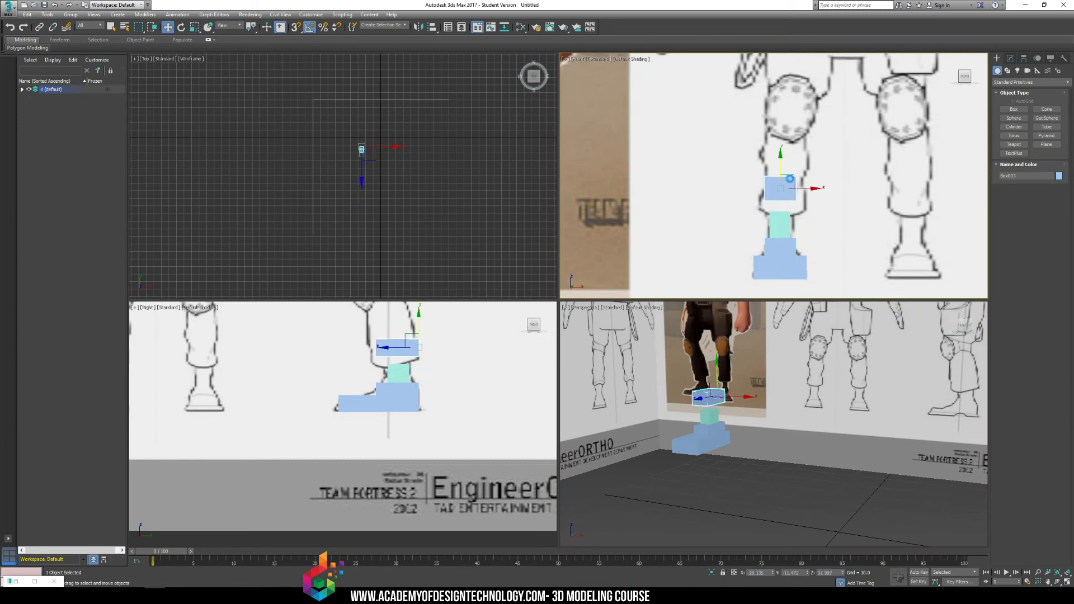
{"action": "left_click", "coordinate": [531, 336]}
Stretch the shin box vertically and tilt it about 10° over the side-view lower leg in the Right view.
{"action": "middle_click_drag", "start_coordinate": [385, 345], "coordinate": [413, 427]}
{"action": "key", "text": "r"}
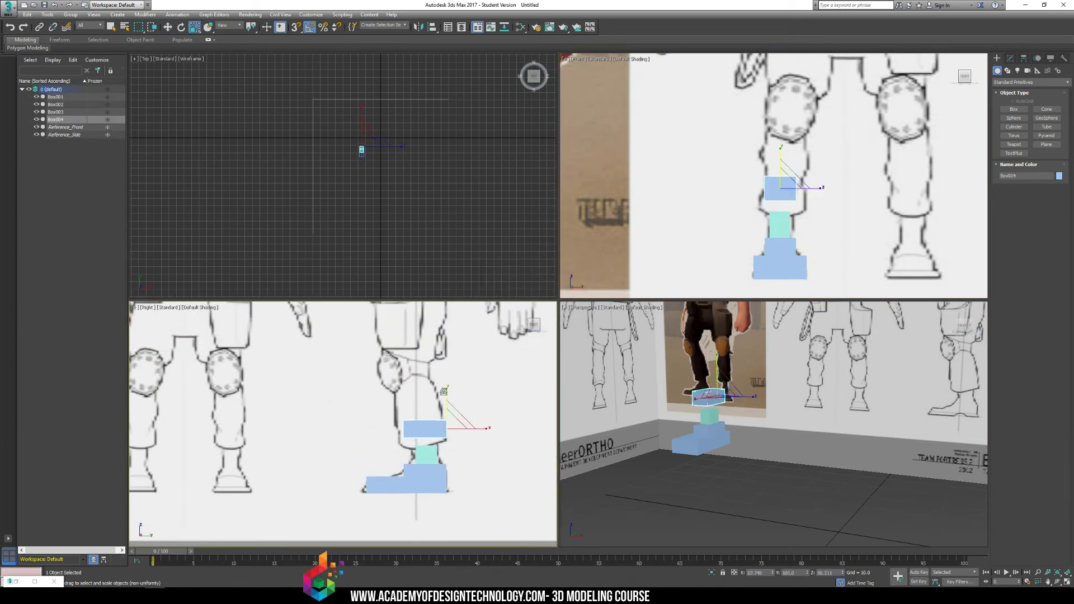
{"action": "mouse_move", "coordinate": [447, 392]}
{"action": "left_mouse_down"}
{"action": "mouse_move", "coordinate": [468, 281]}
{"action": "mouse_move", "coordinate": [469, 292]}
{"action": "left_mouse_up"}
{"action": "key", "text": "e"}
{"action": "left_click_drag", "start_coordinate": [468, 401], "coordinate": [459, 394]}
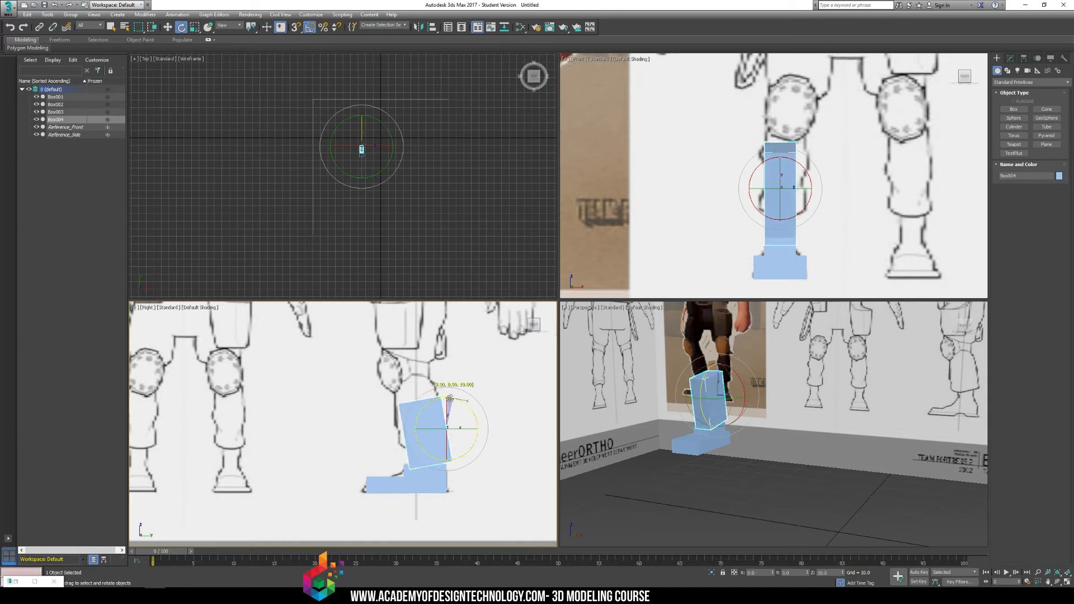
{"action": "key", "text": "w"}
{"action": "left_click_drag", "start_coordinate": [446, 429], "coordinate": [440, 411]}
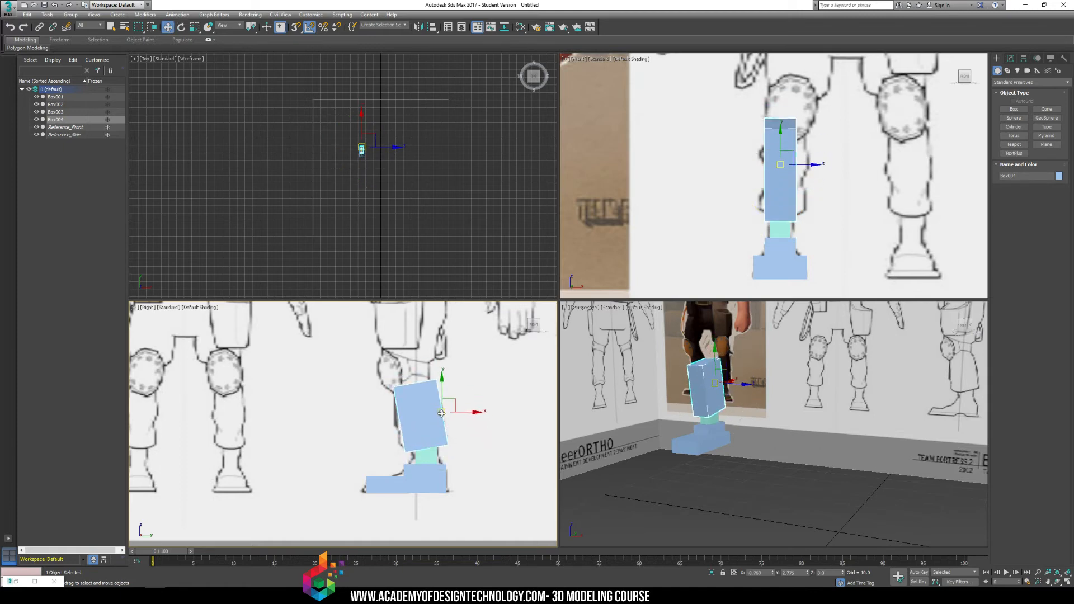
Tilt the shin box slightly in the Front view and widen it to follow the lower leg.
{"action": "left_click_drag", "start_coordinate": [792, 187], "coordinate": [805, 190]}
{"action": "key", "text": "ctrl+z"}
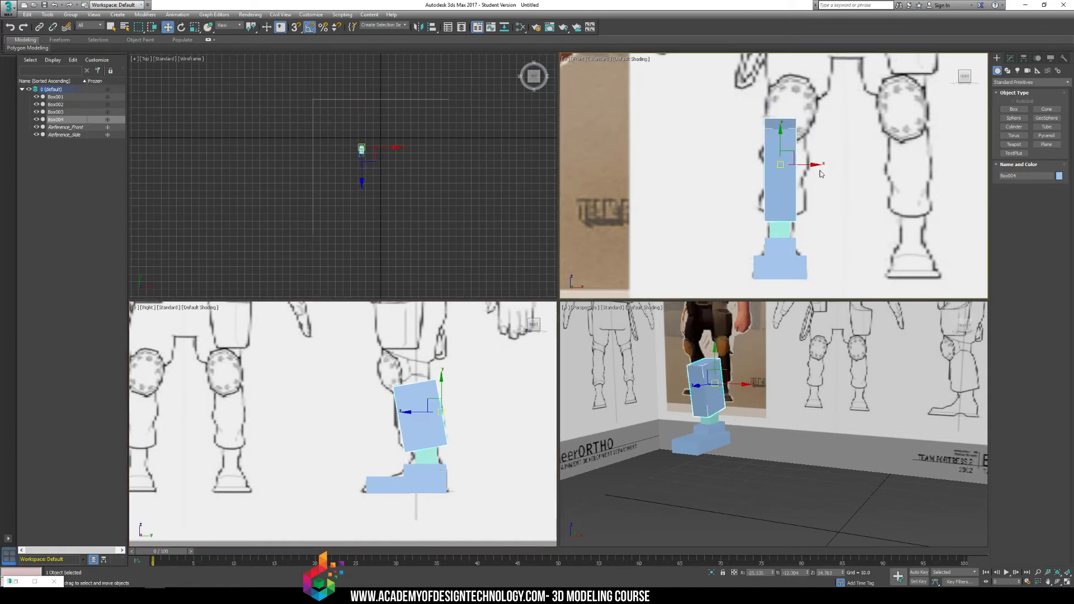
{"action": "key", "text": "e"}
{"action": "left_click_drag", "start_coordinate": [806, 143], "coordinate": [807, 166]}
{"action": "key", "text": "w"}
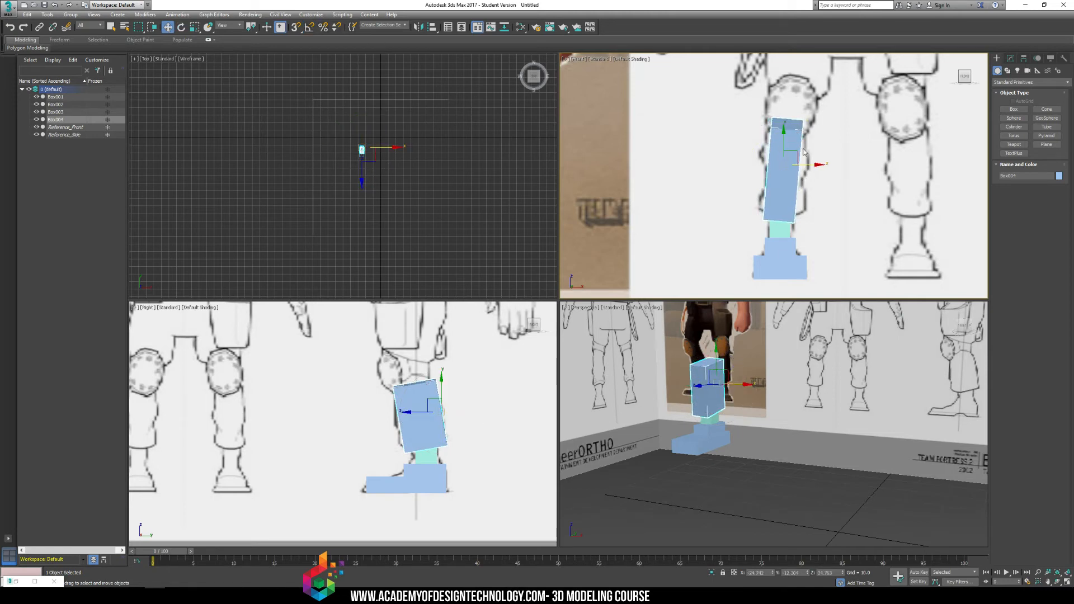
{"action": "key", "text": "e"}
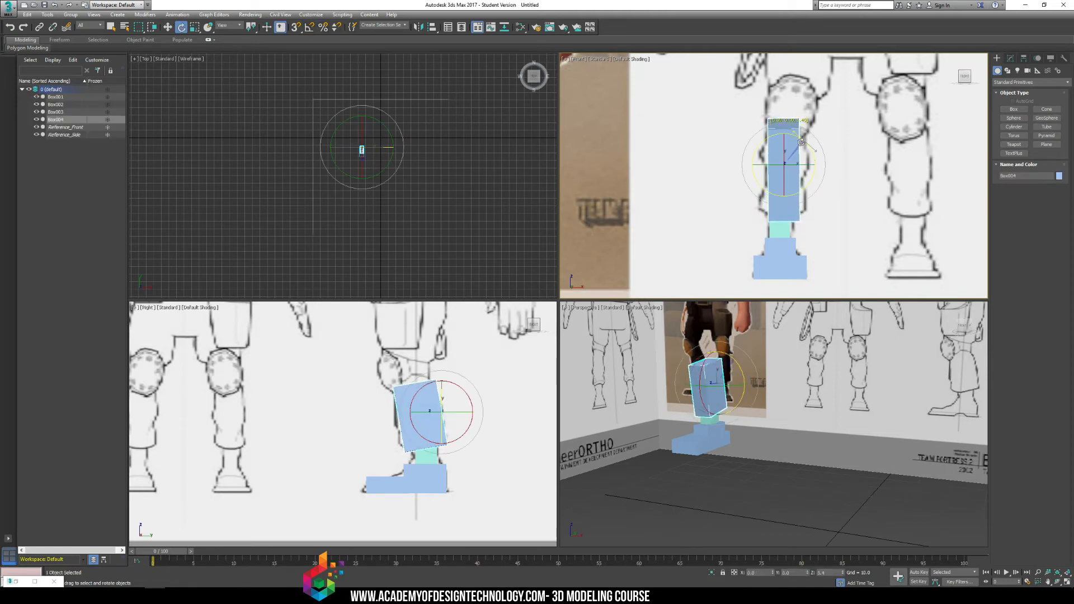
{"action": "key", "text": "r"}
{"action": "left_click_drag", "start_coordinate": [820, 166], "coordinate": [828, 166]}
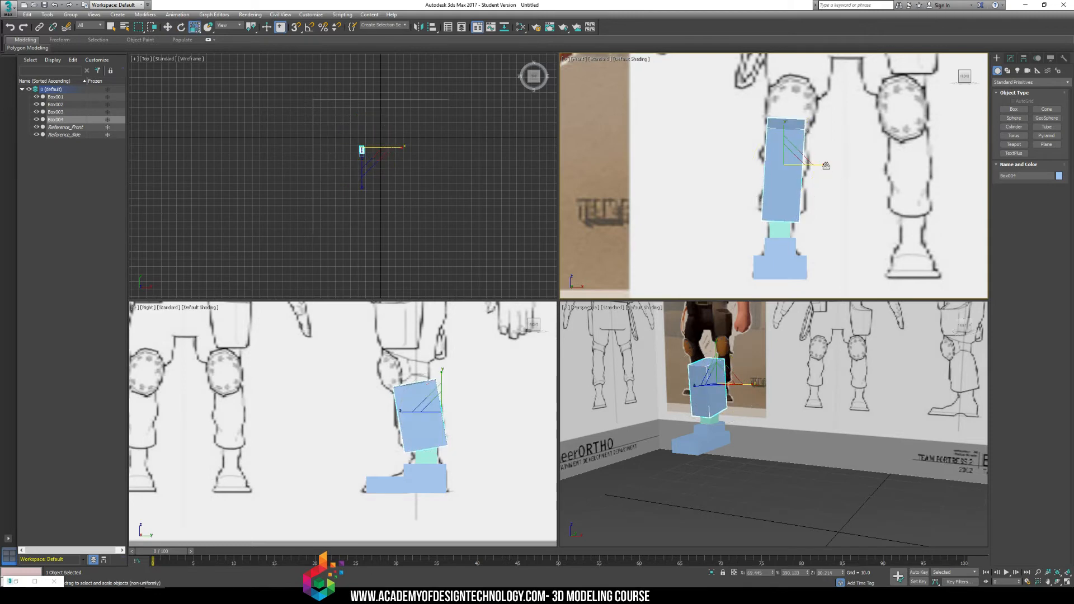
{"action": "left_click", "coordinate": [867, 191]}
Examine the blocked-in lower leg from several angles and against the full-body front reference.
{"action": "middle_click_drag", "start_coordinate": [770, 420], "coordinate": [749, 429]}
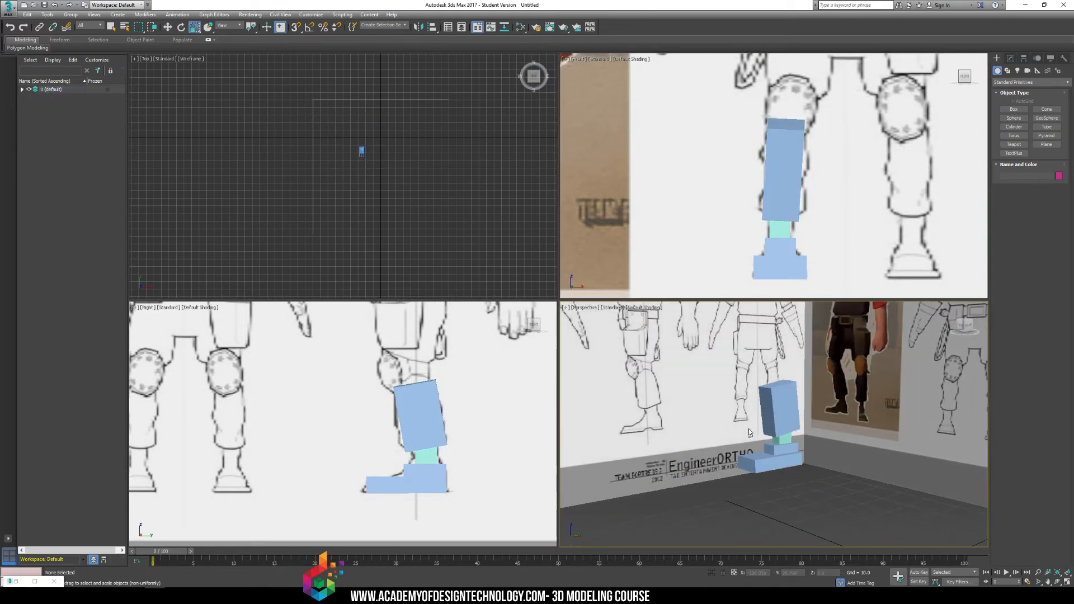
{"action": "key", "text": "ctrl+a"}
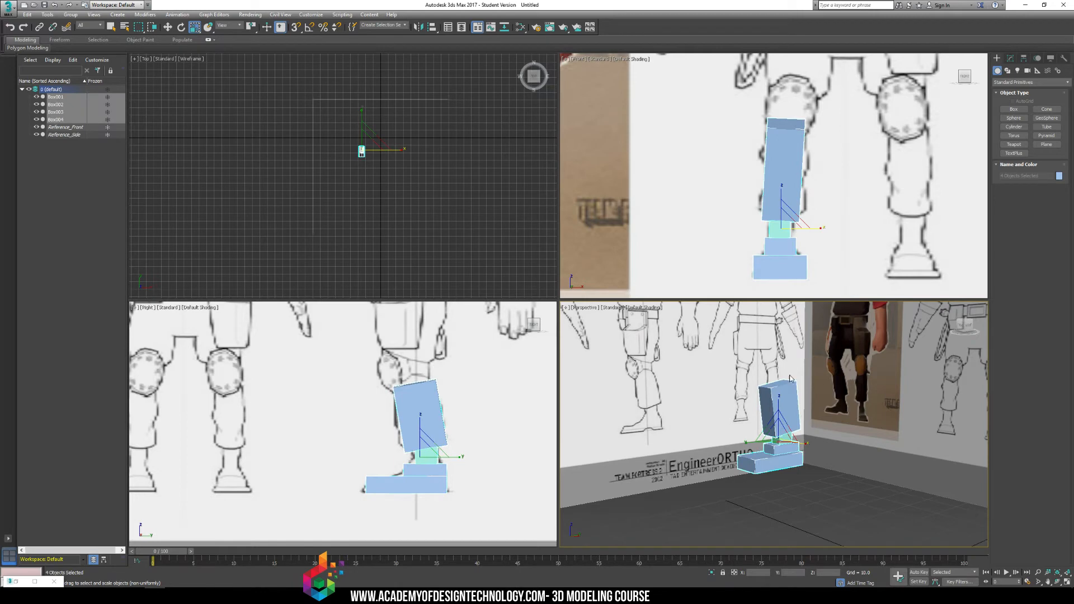
{"action": "scroll", "coordinate": [762, 230], "scroll_direction": "down", "scroll_amount": 2}
{"action": "scroll", "coordinate": [824, 223], "scroll_direction": "down", "scroll_amount": 4}
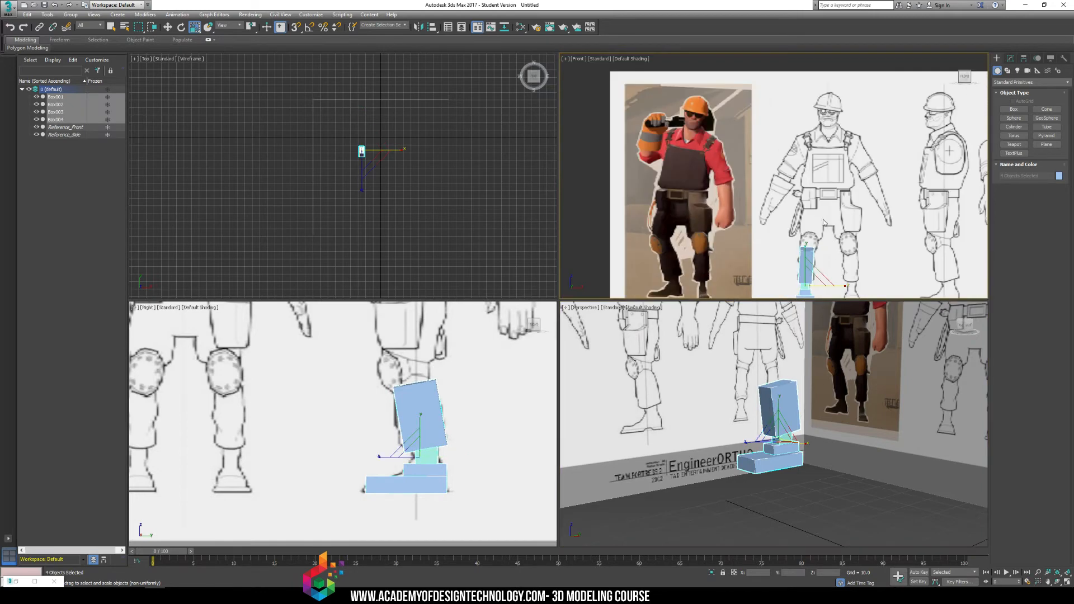
{"action": "middle_click_drag", "start_coordinate": [826, 212], "coordinate": [797, 164]}
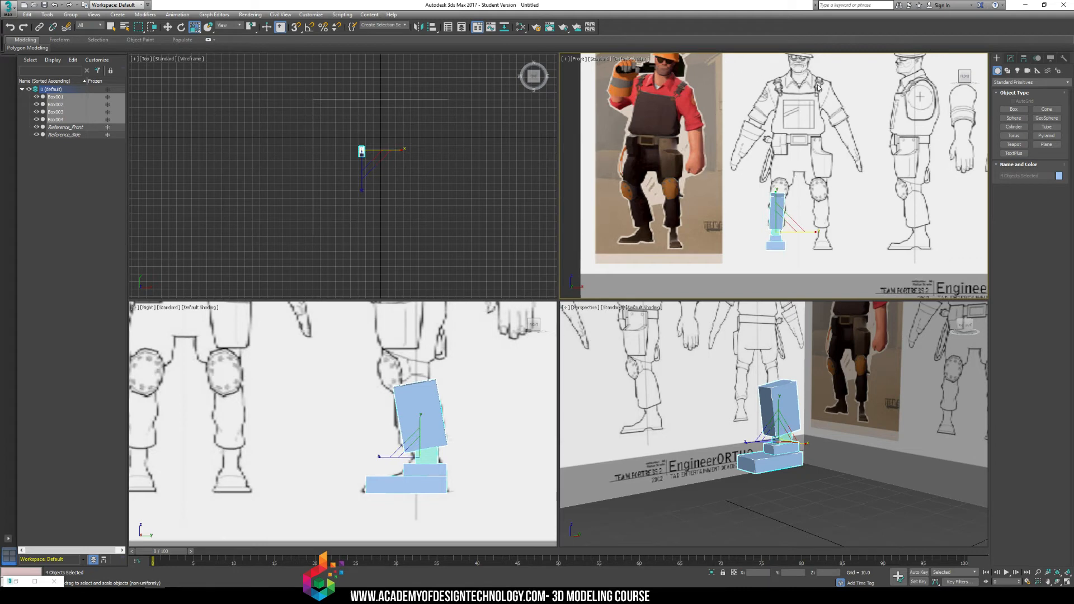
{"action": "middle_click_drag", "start_coordinate": [831, 118], "coordinate": [825, 181]}
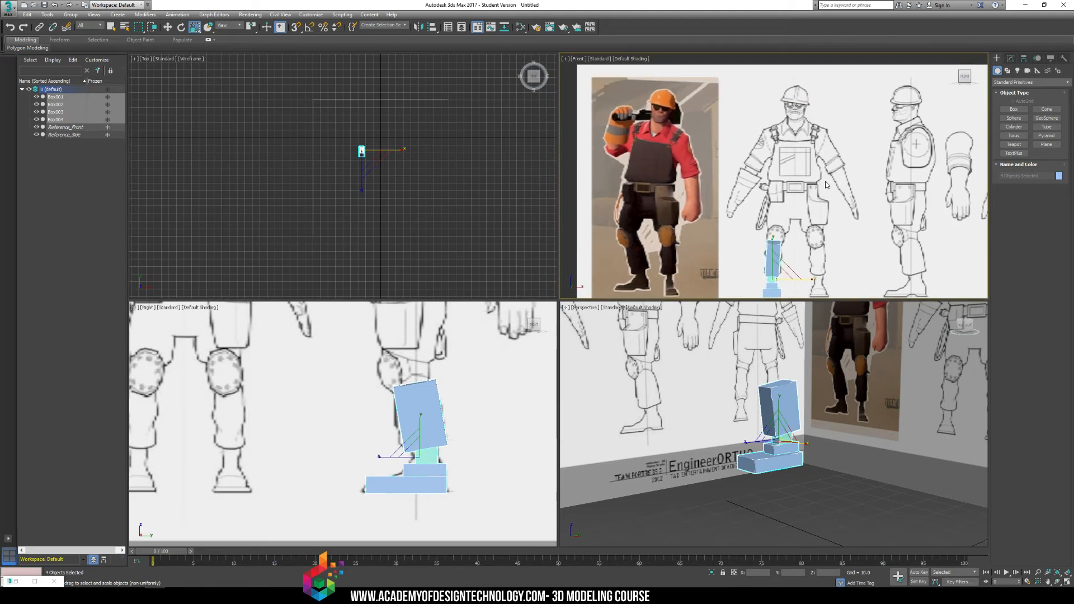
{"action": "left_click", "coordinate": [506, 398]}
{"action": "middle_click_drag", "start_coordinate": [747, 407], "coordinate": [852, 442], "text": "alt"}
{"action": "middle_click_drag", "start_coordinate": [719, 422], "coordinate": [856, 403]}
{"action": "scroll", "coordinate": [724, 395], "scroll_direction": "down", "scroll_amount": 2}
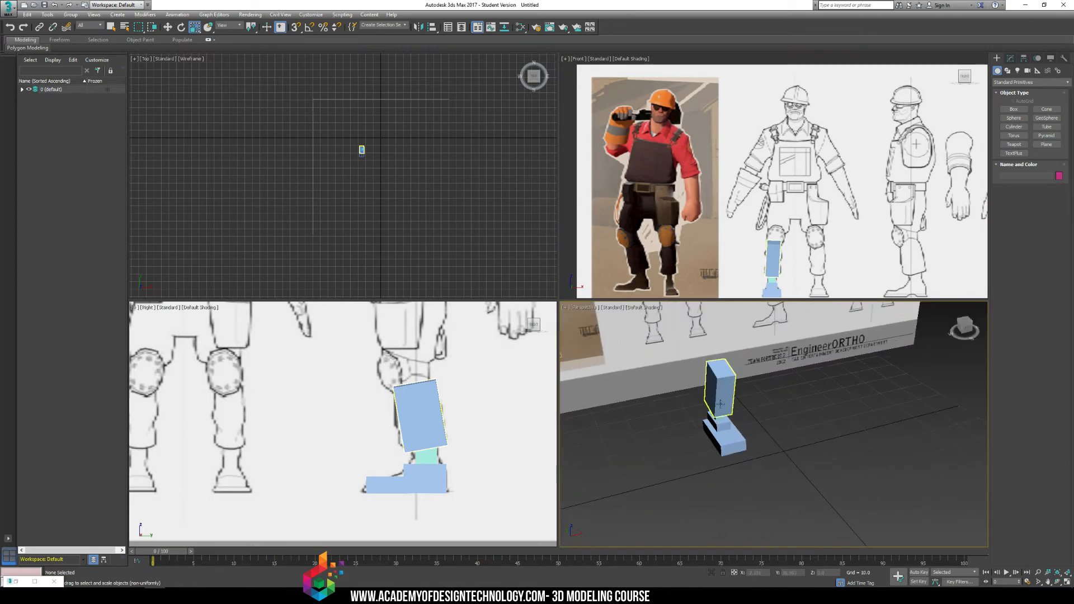
{"action": "middle_click_drag", "start_coordinate": [723, 396], "coordinate": [754, 435]}
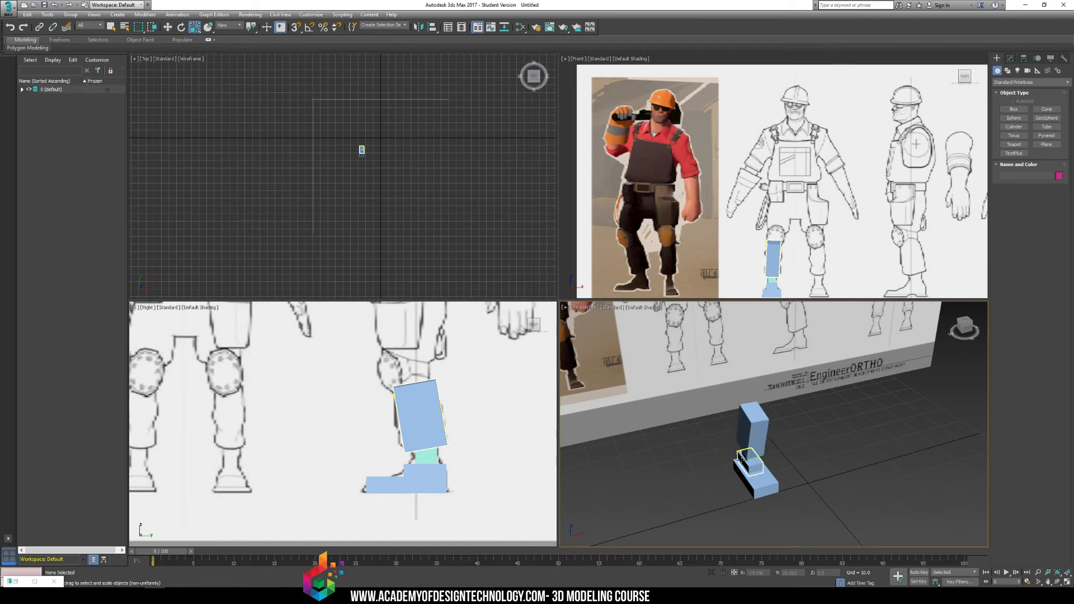
Draw a new box over the boot sole in the Right view and move it onto the other foot in the Front view.
{"action": "left_click", "coordinate": [756, 423]}
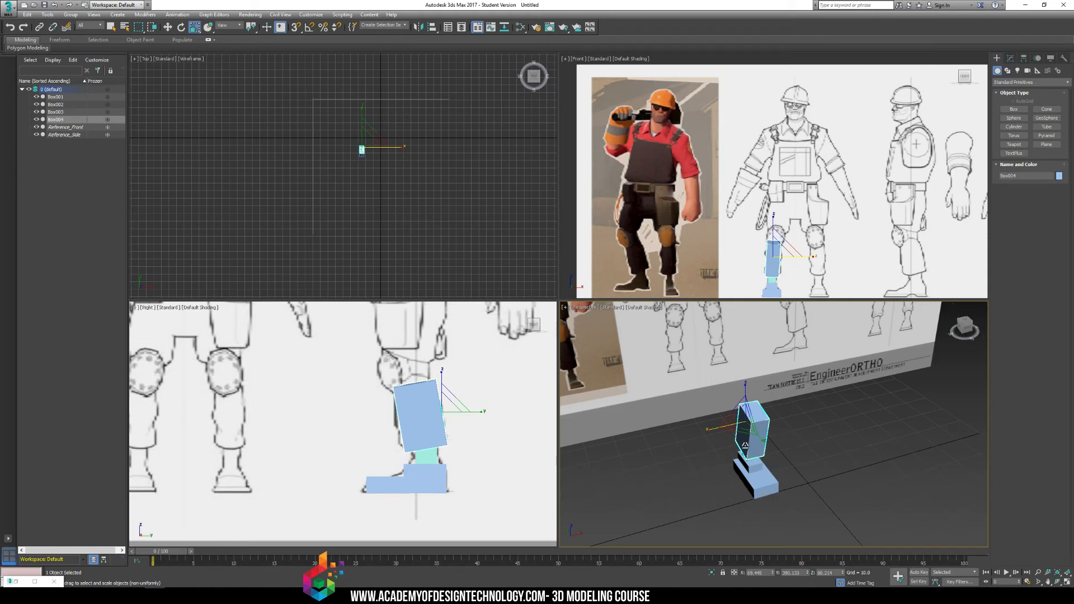
{"action": "left_click", "coordinate": [1014, 109]}
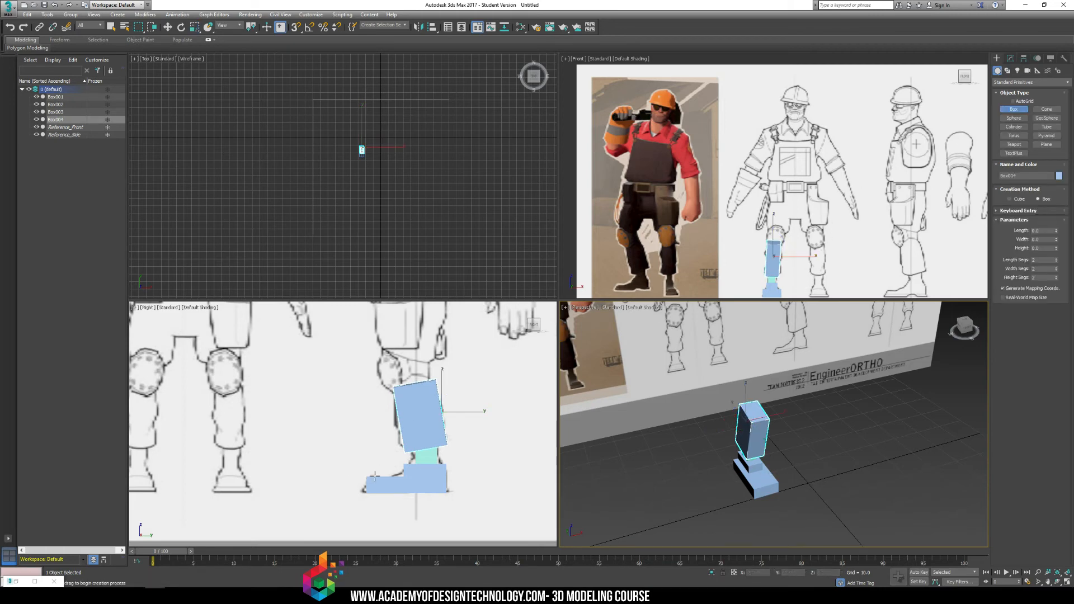
{"action": "left_click_drag", "start_coordinate": [367, 477], "coordinate": [449, 493]}
{"action": "left_click", "coordinate": [455, 454]}
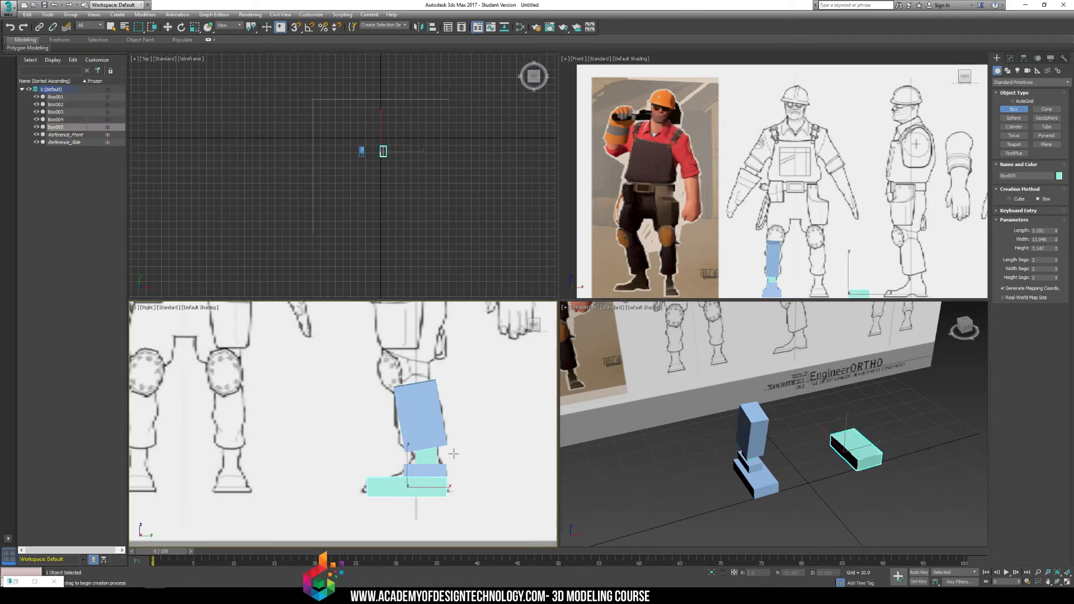
{"action": "middle_click_drag", "start_coordinate": [858, 284], "coordinate": [844, 208]}
{"action": "key", "text": "w"}
{"action": "left_click_drag", "start_coordinate": [844, 208], "coordinate": [811, 207]}
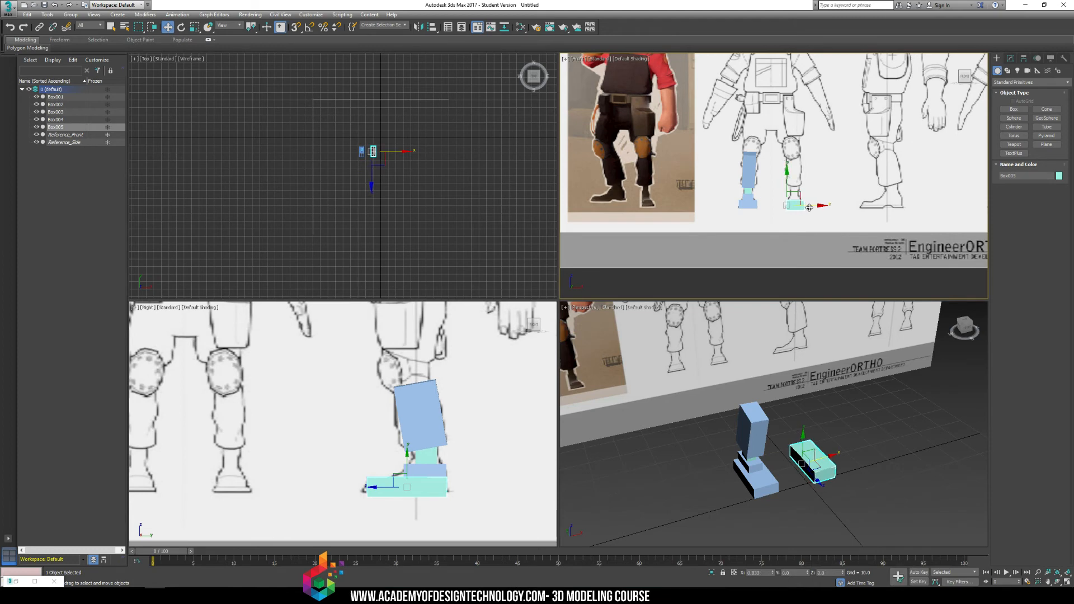
Apply an Edit Mesh modifier to the new boot box and convert the box to an Editable Poly.
{"action": "left_click", "coordinate": [892, 428]}
{"action": "left_click", "coordinate": [817, 461]}
{"action": "key", "text": "z"}
{"action": "middle_click_drag", "start_coordinate": [894, 403], "coordinate": [813, 386], "text": "alt"}
{"action": "left_click", "coordinate": [1011, 58]}
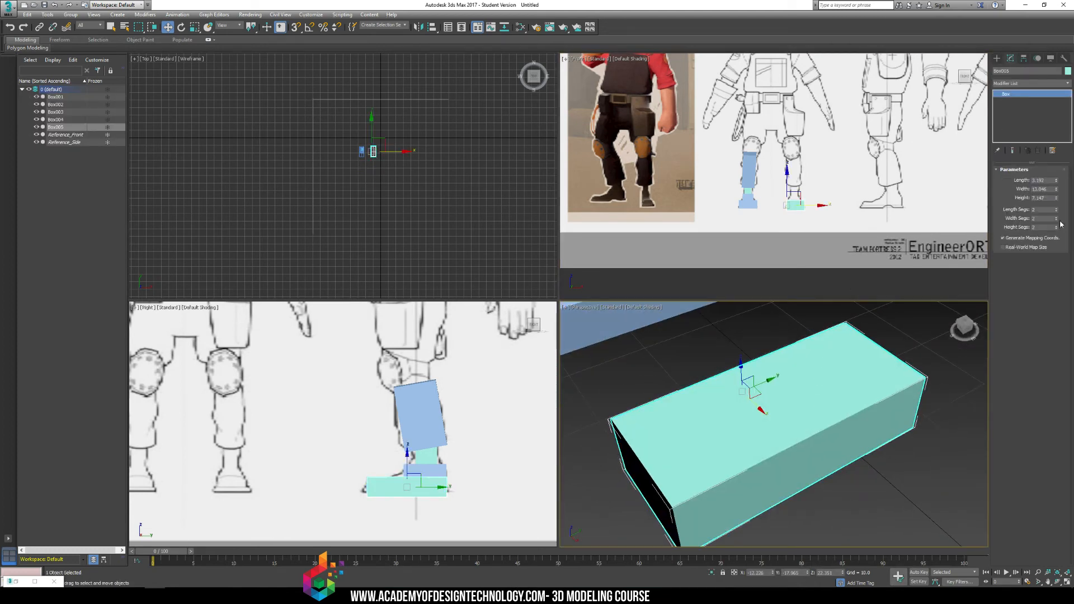
{"action": "left_click", "coordinate": [1059, 83]}
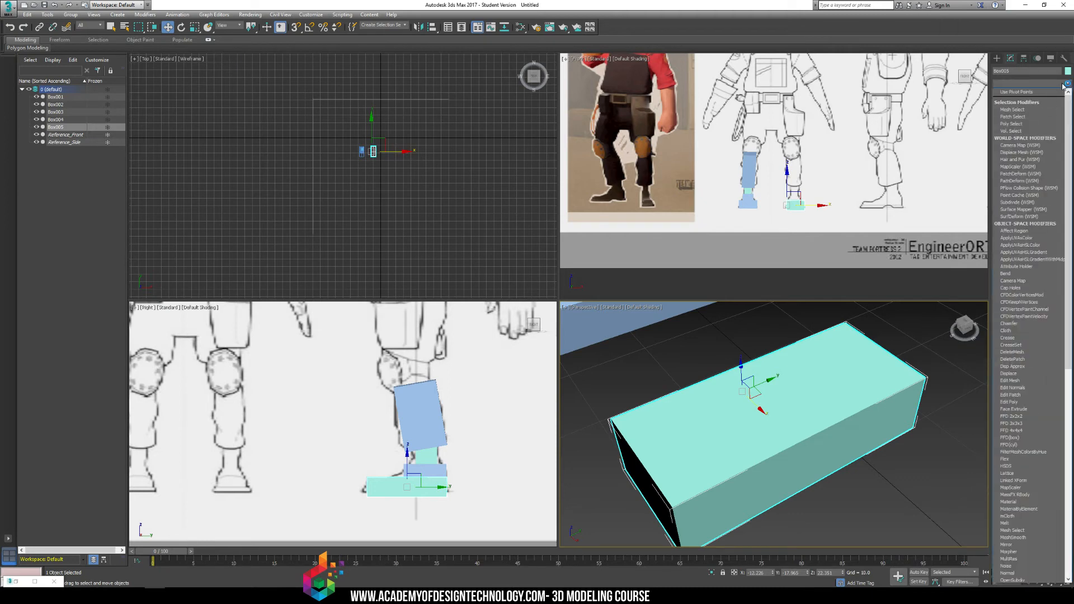
{"action": "key", "text": "e"}
{"action": "key", "text": "Return"}
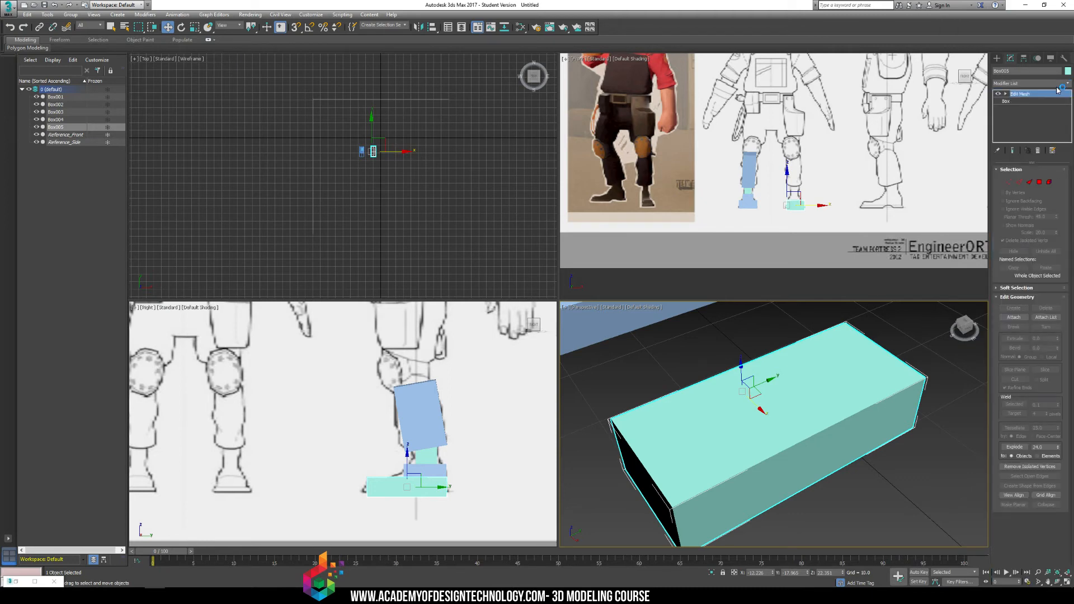
{"action": "right_click", "coordinate": [827, 334]}
{"action": "mouse_move", "coordinate": [872, 421]}
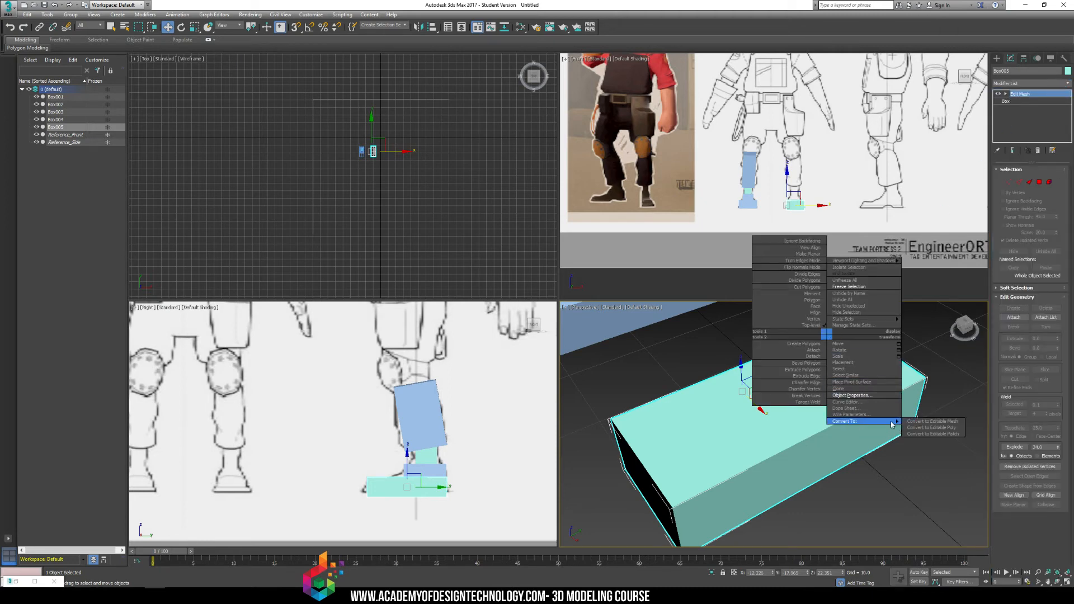
{"action": "left_click", "coordinate": [919, 428]}
Inset the two top polygons at the heel end of the boot box by 1.0.
{"action": "left_click", "coordinate": [998, 94]}
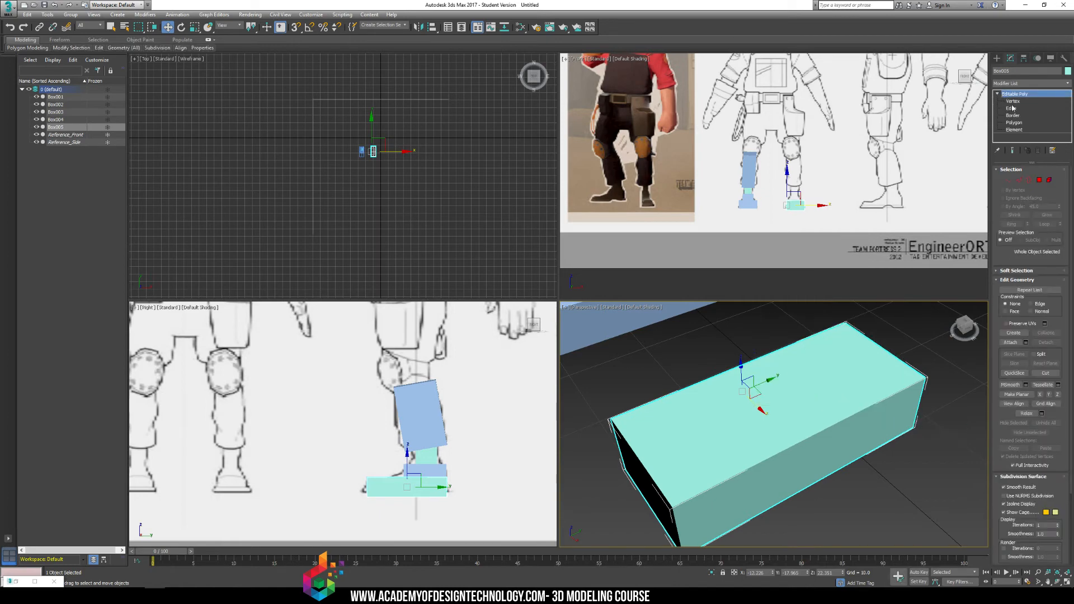
{"action": "left_click", "coordinate": [1014, 123]}
{"action": "left_click", "coordinate": [809, 431]}
{"action": "left_click", "coordinate": [823, 406]}
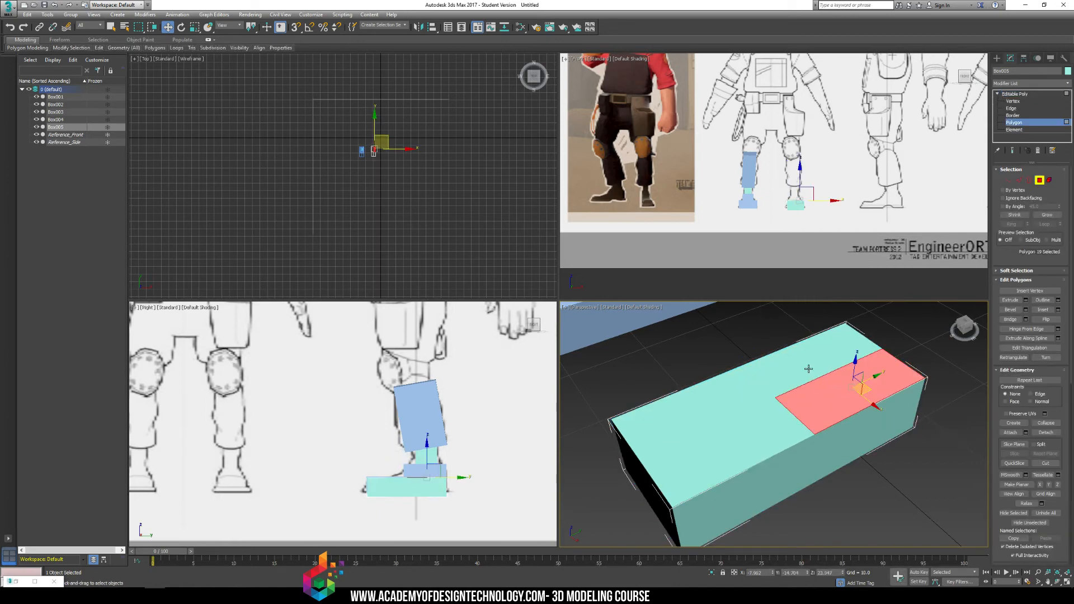
{"action": "left_click", "coordinate": [802, 369], "text": "ctrl"}
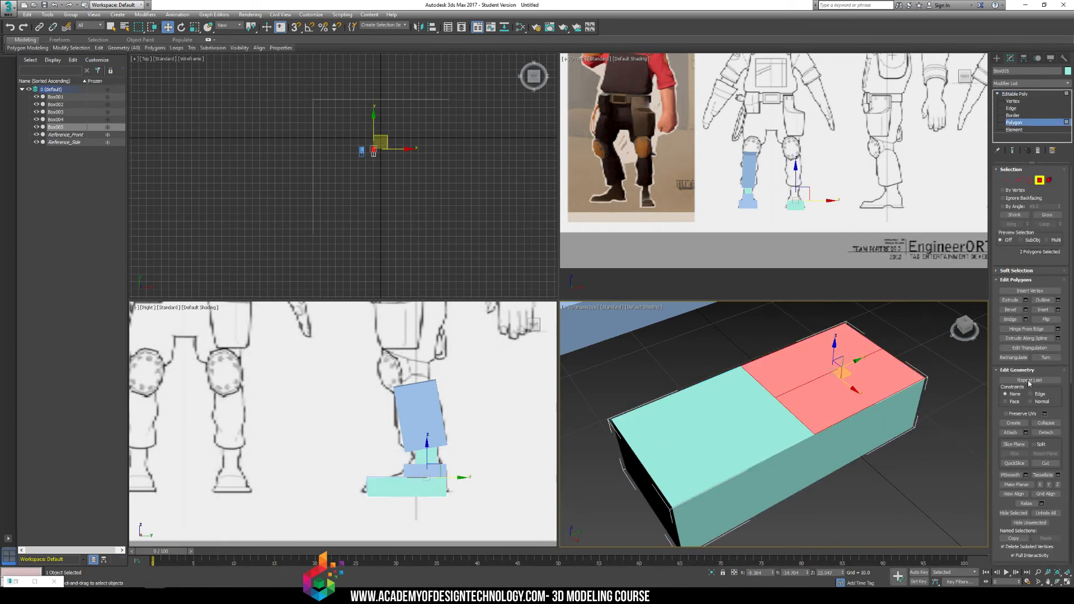
{"action": "left_click", "coordinate": [1058, 311]}
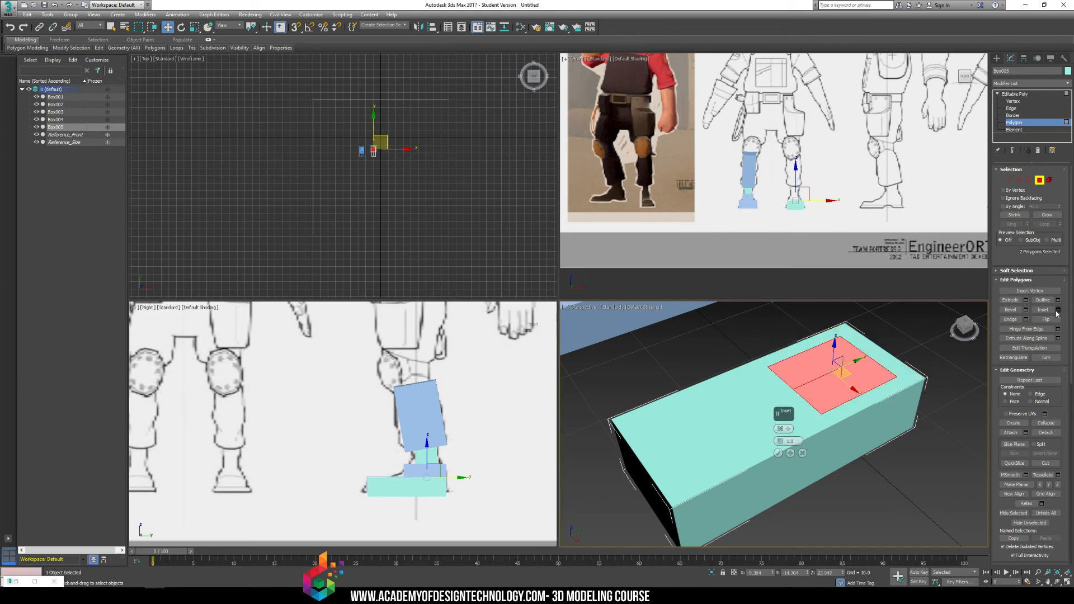
{"action": "left_click", "coordinate": [784, 453]}
Extrude the inset polygons upward and move the boot's vertices to follow the side-view boot outline in the Right view.
{"action": "left_click", "coordinate": [1011, 300]}
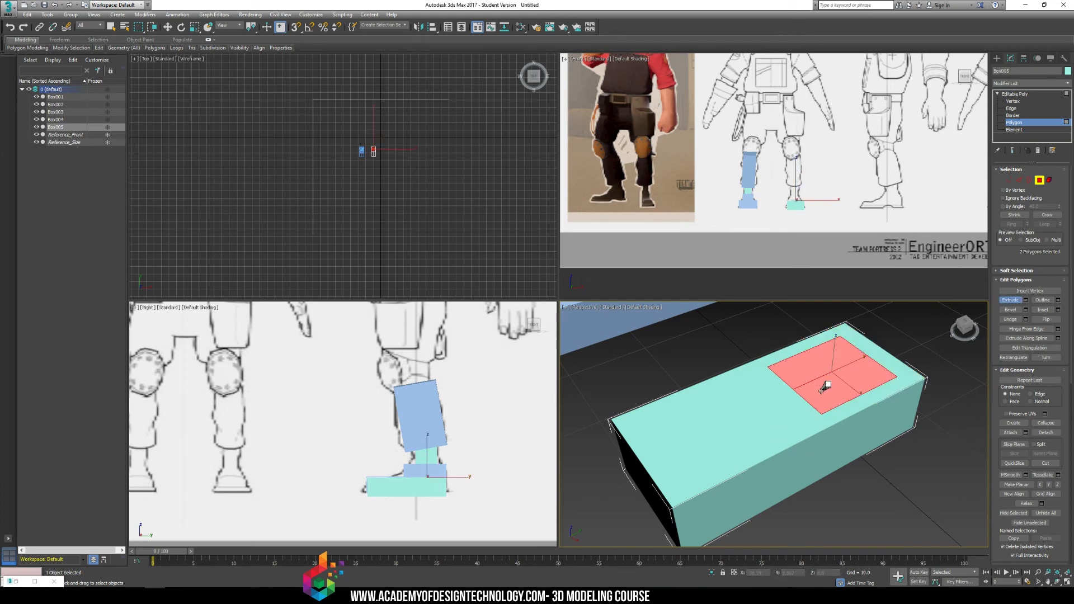
{"action": "mouse_move", "coordinate": [826, 386]}
{"action": "left_mouse_down"}
{"action": "mouse_move", "coordinate": [822, 336]}
{"action": "mouse_move", "coordinate": [815, 377]}
{"action": "left_mouse_up"}
{"action": "left_click", "coordinate": [1018, 100]}
{"action": "middle_click_drag", "start_coordinate": [429, 518], "coordinate": [429, 481]}
{"action": "key", "text": "w"}
{"action": "left_click_drag", "start_coordinate": [430, 480], "coordinate": [461, 440]}
{"action": "left_click", "coordinate": [470, 443]}
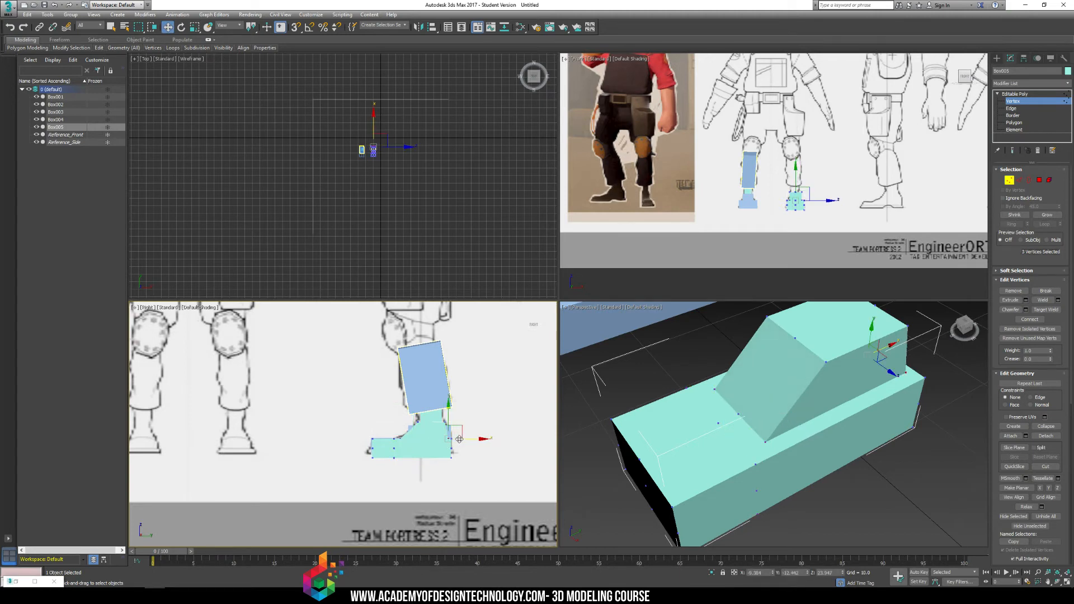
Extrude the two top polygons of the boot upward to form the ankle section.
{"action": "left_click", "coordinate": [660, 364]}
{"action": "left_click", "coordinate": [1013, 124]}
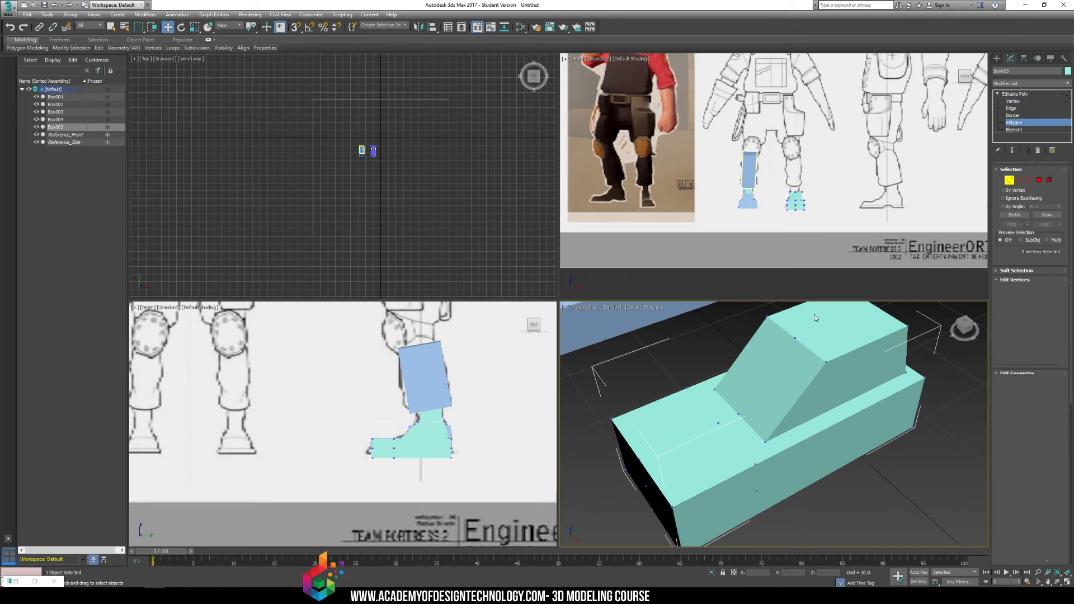
{"action": "left_click", "coordinate": [817, 318]}
{"action": "left_click", "coordinate": [860, 331], "text": "ctrl"}
{"action": "middle_click_drag", "start_coordinate": [861, 332], "coordinate": [836, 423], "text": "alt"}
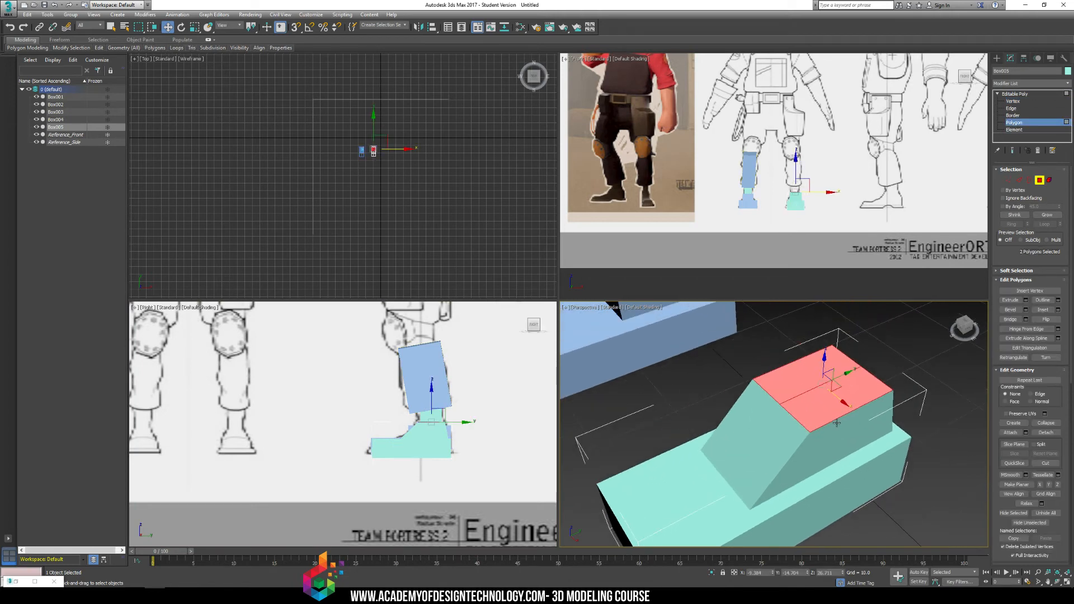
{"action": "left_click", "coordinate": [1011, 300]}
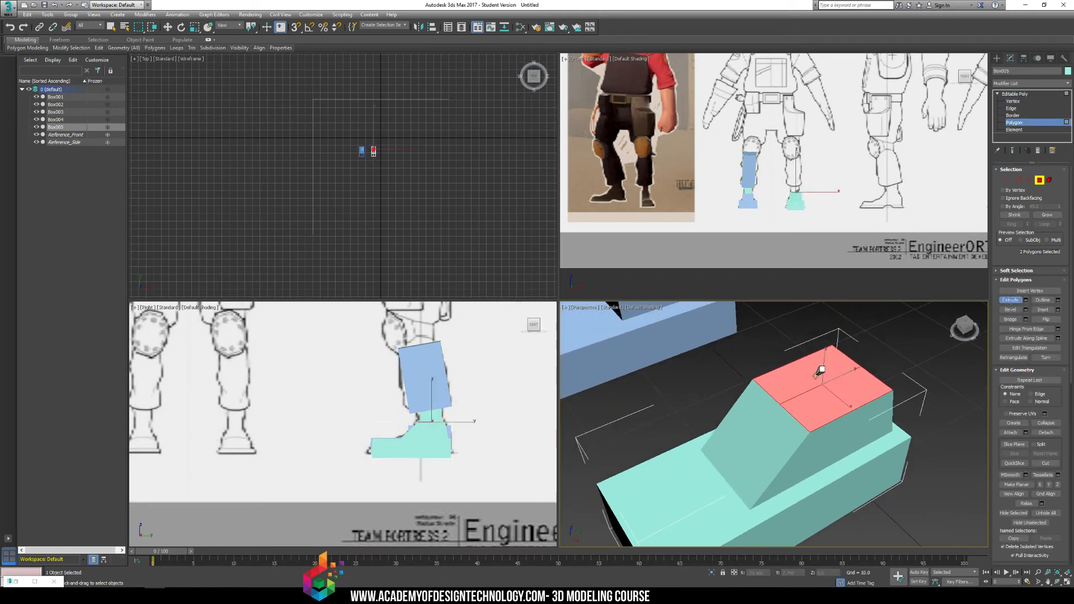
{"action": "mouse_move", "coordinate": [822, 365]}
{"action": "left_mouse_down"}
{"action": "mouse_move", "coordinate": [823, 379]}
{"action": "mouse_move", "coordinate": [829, 367]}
{"action": "left_mouse_up"}
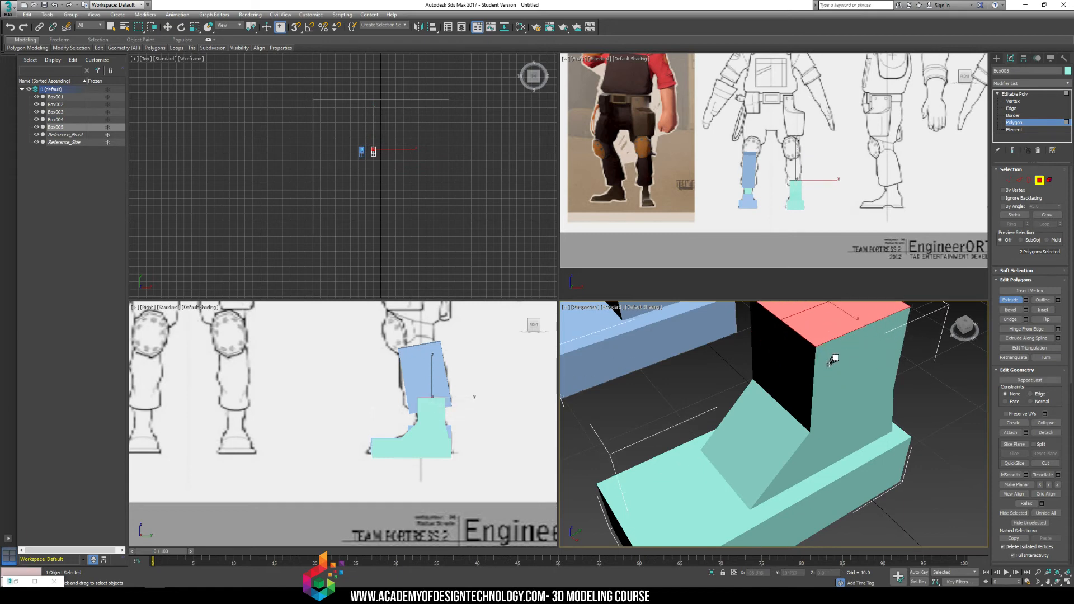
Scale the ankle's top polygons wider, adjust their position, and extrude them upward as the start of the calf.
{"action": "key", "text": "r"}
{"action": "middle_click_drag", "start_coordinate": [831, 307], "coordinate": [831, 335]}
{"action": "left_click_drag", "start_coordinate": [831, 334], "coordinate": [843, 300]}
{"action": "key", "text": "w"}
{"action": "left_click_drag", "start_coordinate": [846, 341], "coordinate": [805, 354]}
{"action": "left_click", "coordinate": [1011, 299]}
{"action": "scroll", "coordinate": [806, 353], "scroll_direction": "down", "scroll_amount": 10}
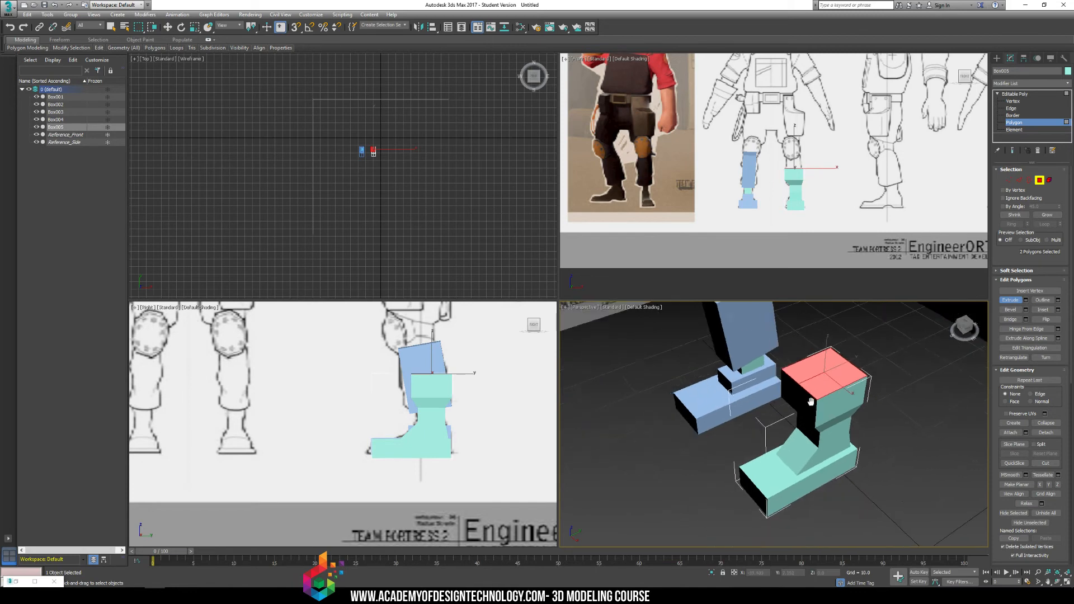
Narrow the calf's top polygons slightly and extrude them up to the knee.
{"action": "middle_click_drag", "start_coordinate": [744, 443], "coordinate": [746, 446]}
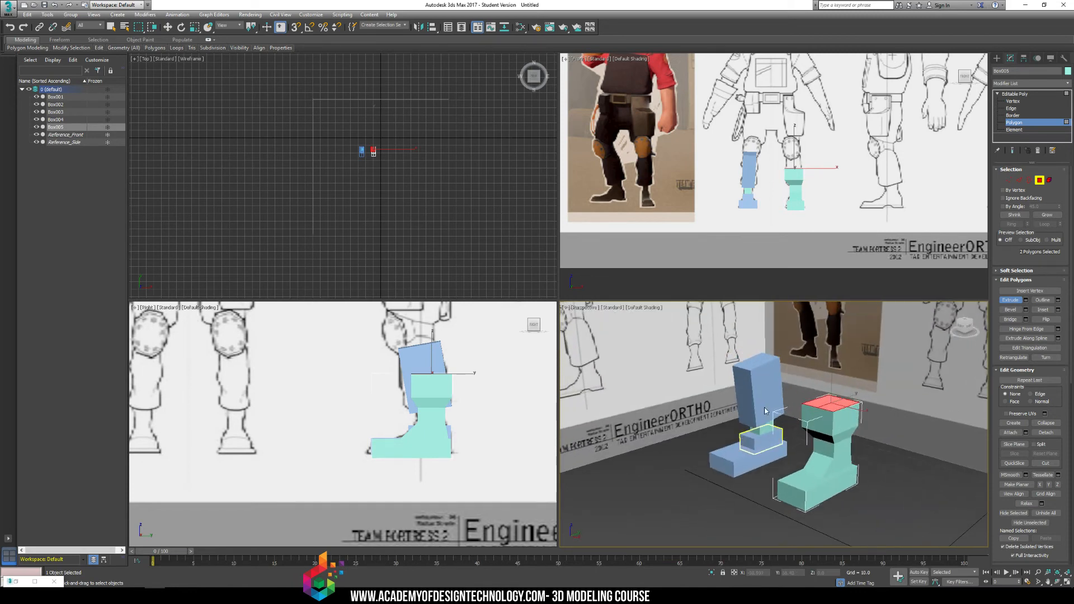
{"action": "scroll", "coordinate": [818, 411], "scroll_direction": "up", "scroll_amount": 3}
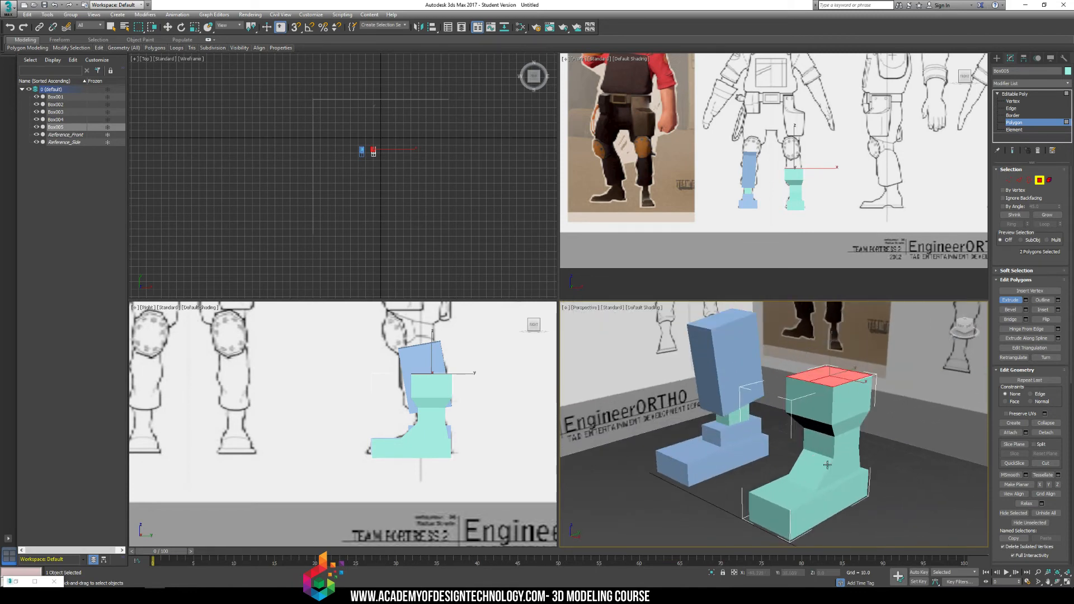
{"action": "scroll", "coordinate": [793, 138], "scroll_direction": "up", "scroll_amount": 4}
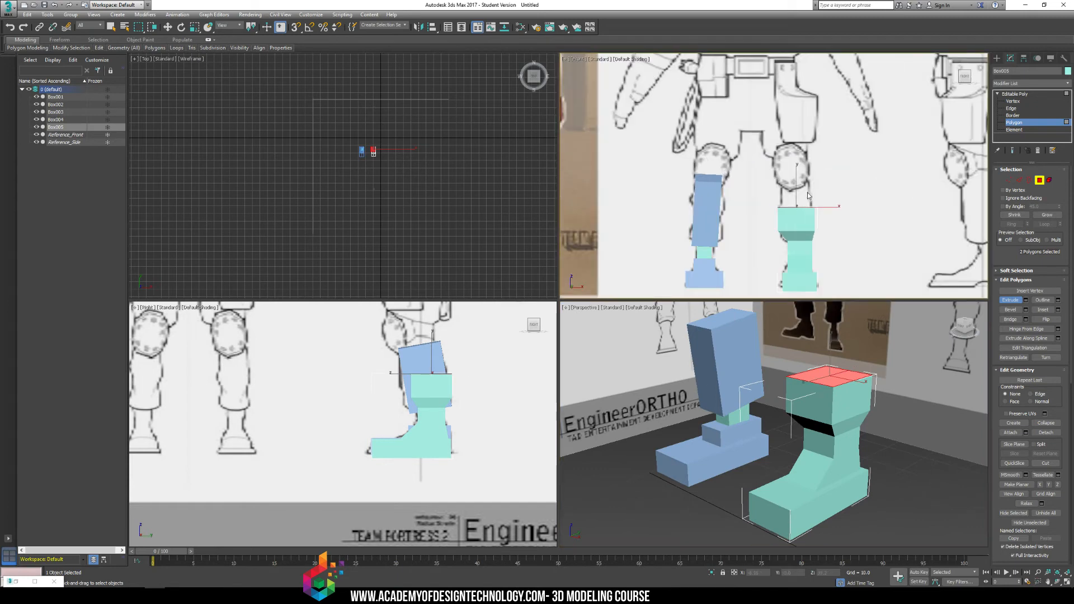
{"action": "key", "text": "r"}
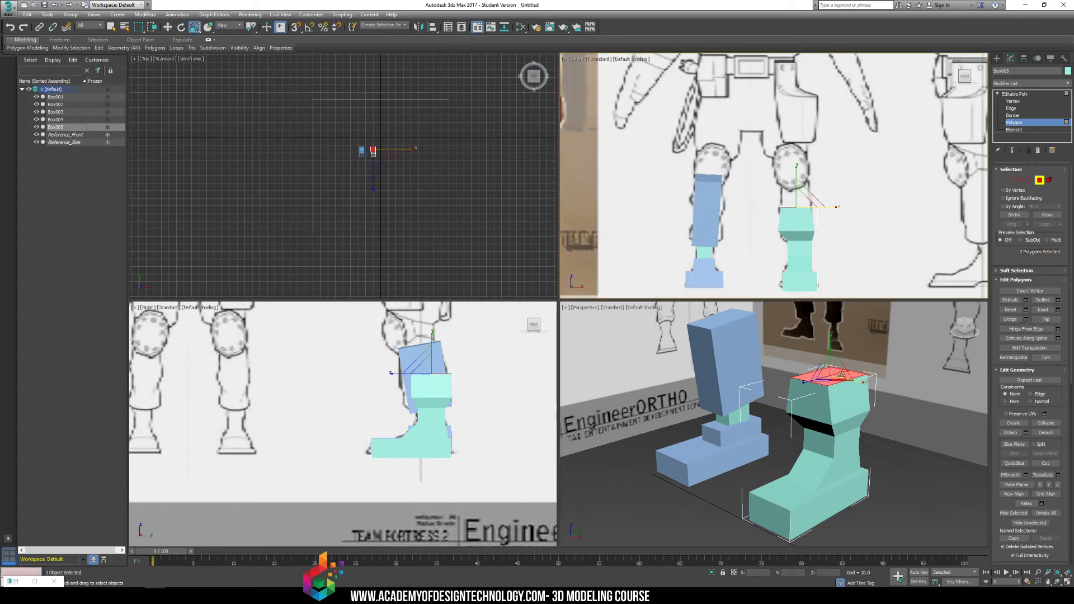
{"action": "left_click", "coordinate": [1013, 301]}
{"action": "mouse_move", "coordinate": [825, 377]}
{"action": "left_mouse_down"}
{"action": "mouse_move", "coordinate": [828, 356]}
{"action": "mouse_move", "coordinate": [820, 370]}
{"action": "left_mouse_up"}
Compare the extruded leg with the separate-box leg from several angles and look at the Reference material in the Slate Material Editor.
{"action": "left_click", "coordinate": [895, 377]}
{"action": "mouse_move", "coordinate": [844, 388]}
{"action": "middle_mouse_down", "text": "alt"}
{"action": "mouse_move", "coordinate": [786, 388]}
{"action": "mouse_move", "coordinate": [848, 399]}
{"action": "mouse_move", "coordinate": [841, 389]}
{"action": "middle_mouse_up", "text": "alt"}
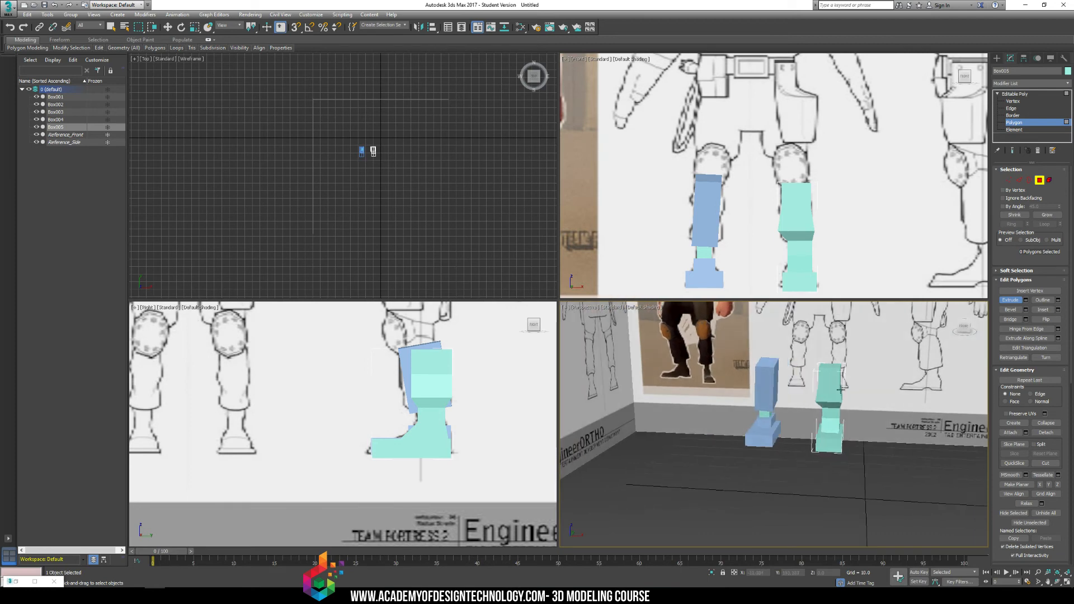
{"action": "middle_click_drag", "start_coordinate": [833, 335], "coordinate": [830, 408], "text": "alt"}
{"action": "scroll", "coordinate": [829, 409], "scroll_direction": "up", "scroll_amount": 2}
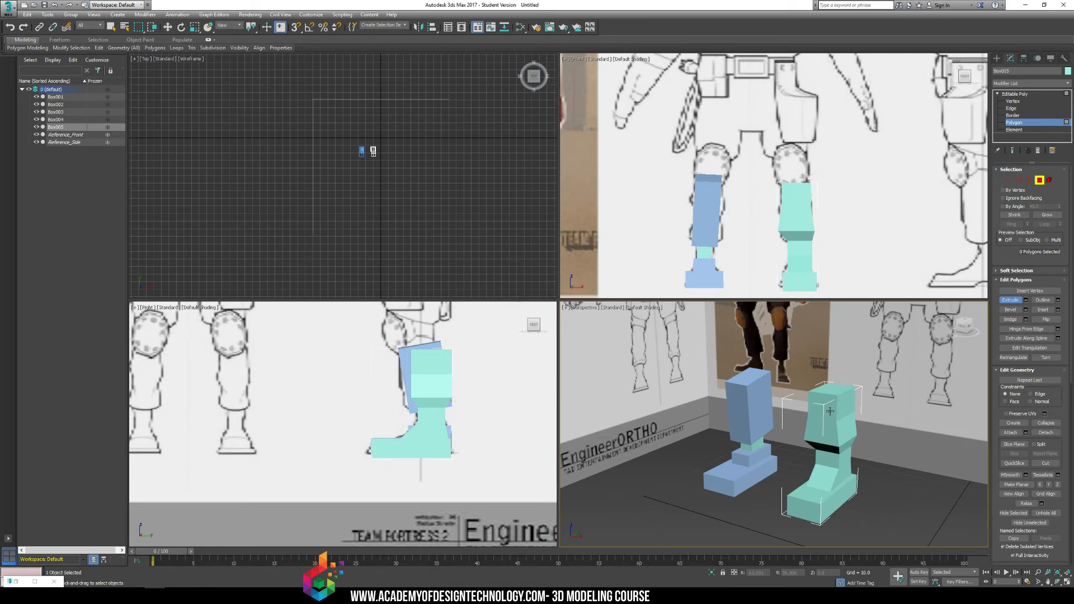
{"action": "key", "text": "m"}
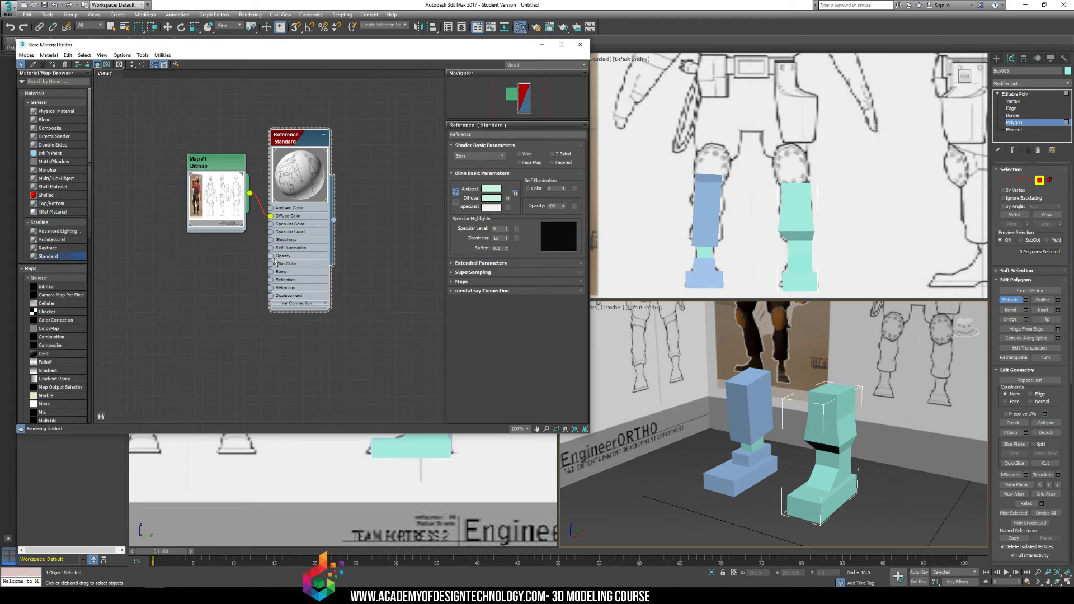
{"action": "left_click", "coordinate": [580, 44]}
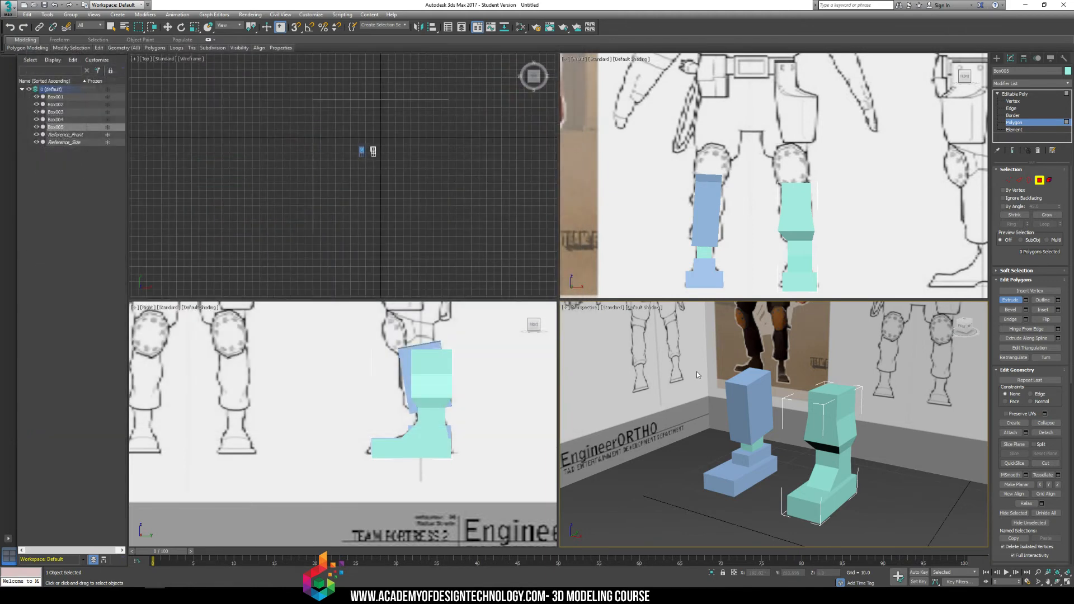
Deselect the extruded leg and render the Perspective view of both legs from two angles.
{"action": "left_click", "coordinate": [997, 60]}
{"action": "left_click", "coordinate": [635, 412]}
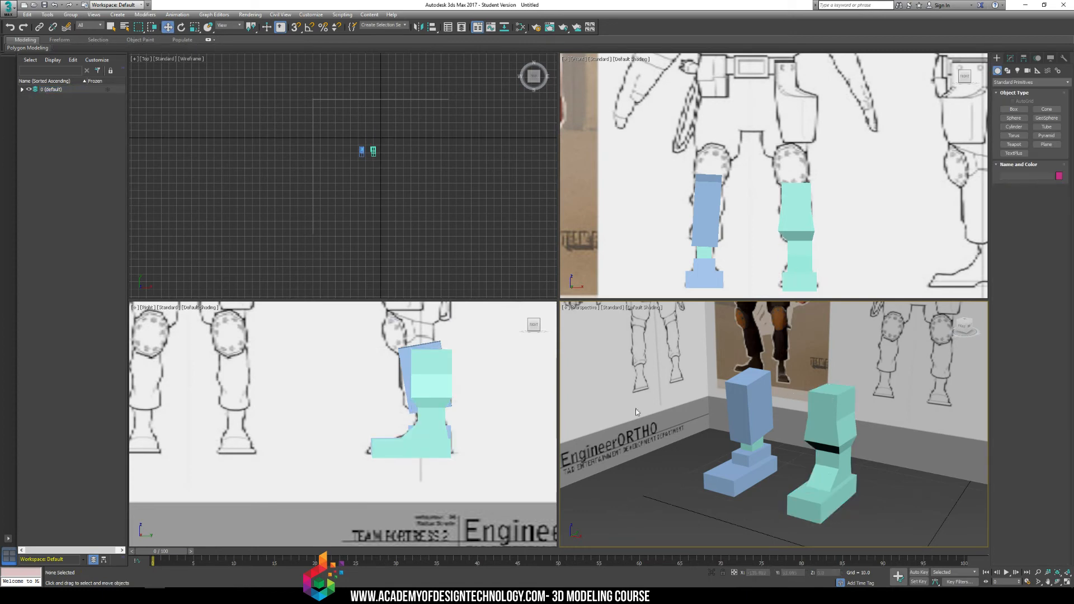
{"action": "left_click", "coordinate": [258, 16]}
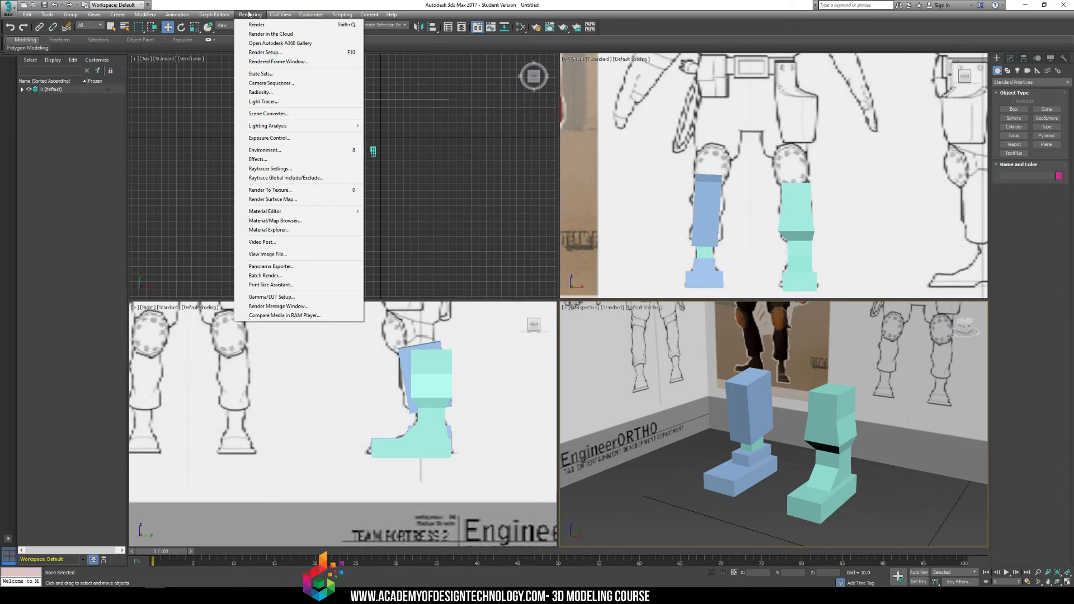
{"action": "left_click", "coordinate": [287, 26]}
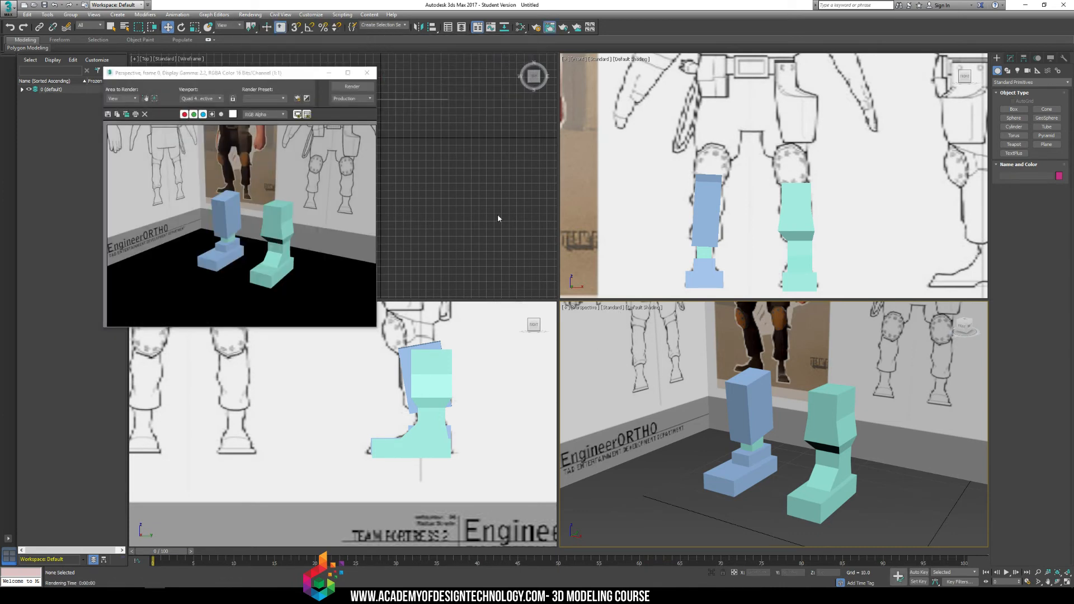
{"action": "middle_click_drag", "start_coordinate": [685, 382], "coordinate": [739, 381], "text": "alt"}
{"action": "key", "text": "shift+q"}
{"action": "key", "text": "shift+q"}
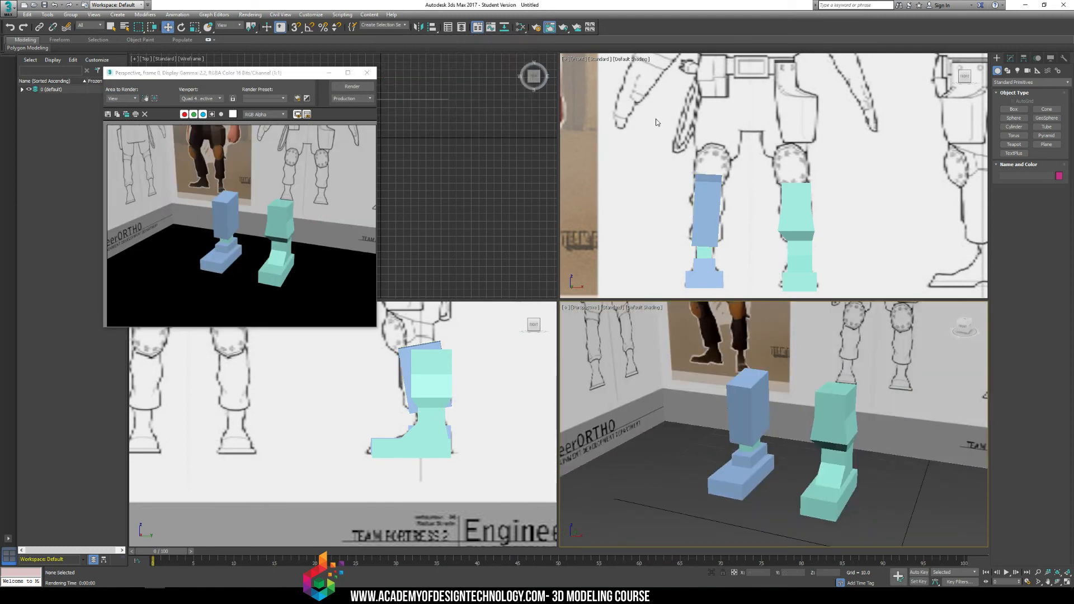
Render the Front, Right, Top and Perspective views one after another.
{"action": "left_click", "coordinate": [650, 137]}
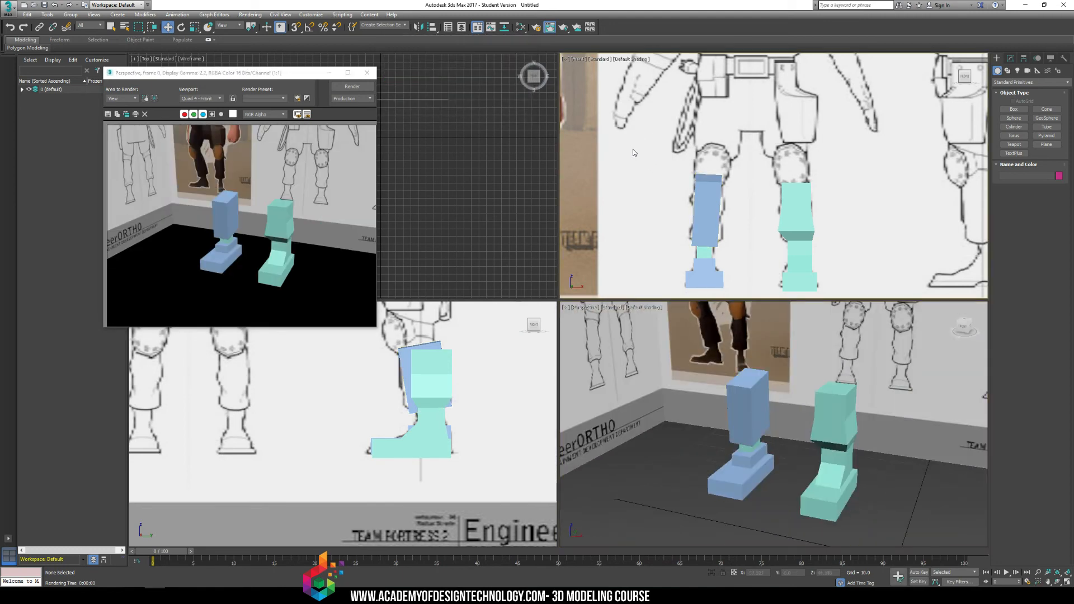
{"action": "key", "text": "shift+q"}
{"action": "left_click", "coordinate": [493, 340]}
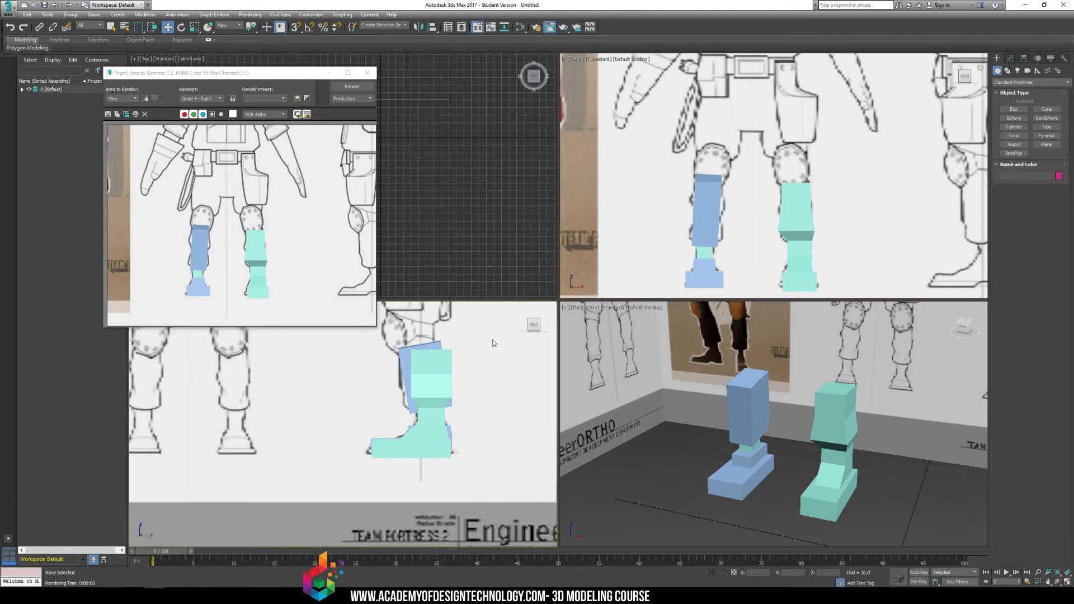
{"action": "key", "text": "shift+q"}
{"action": "left_click", "coordinate": [464, 166]}
{"action": "key", "text": "shift+q"}
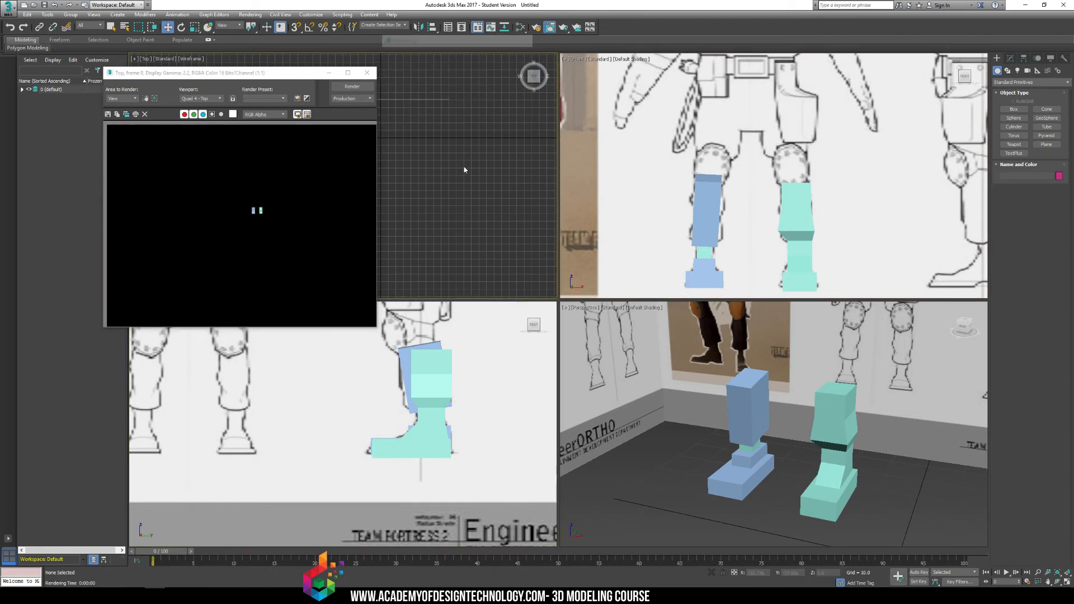
{"action": "left_click", "coordinate": [698, 360]}
{"action": "key", "text": "shift+q"}
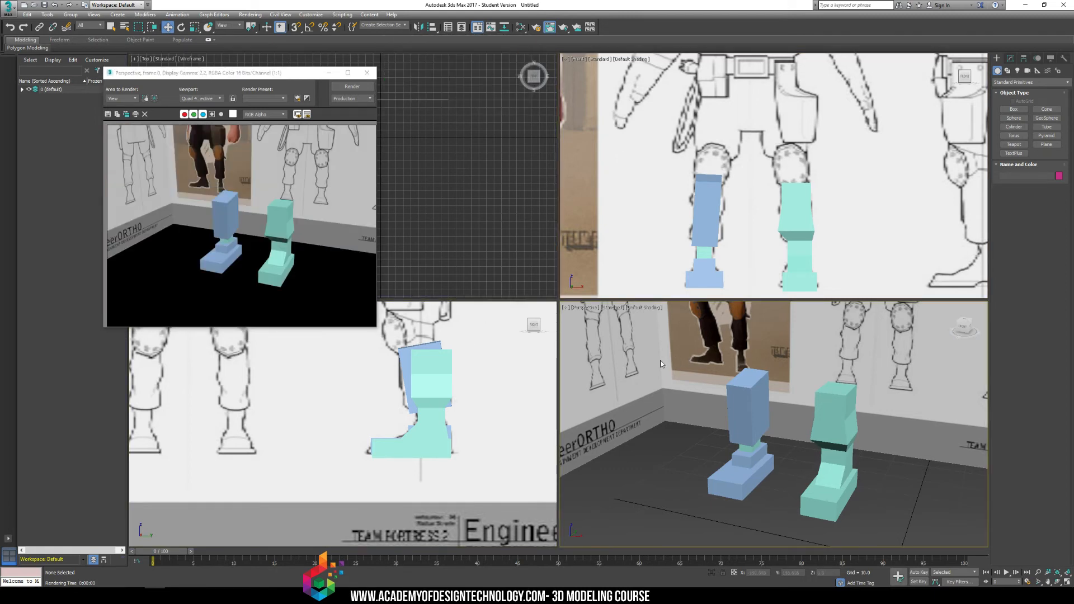
Unfreeze all objects and turn off the Renderable property of the Reference_Front plane.
{"action": "right_click", "coordinate": [669, 358]}
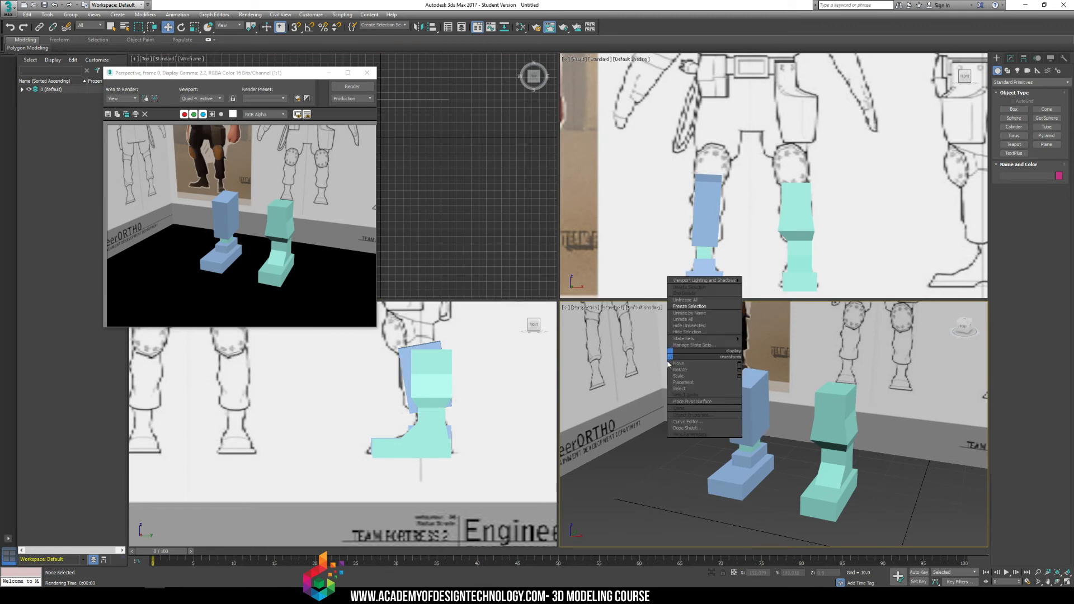
{"action": "left_click", "coordinate": [686, 300]}
{"action": "left_click", "coordinate": [767, 330]}
{"action": "right_click", "coordinate": [767, 328]}
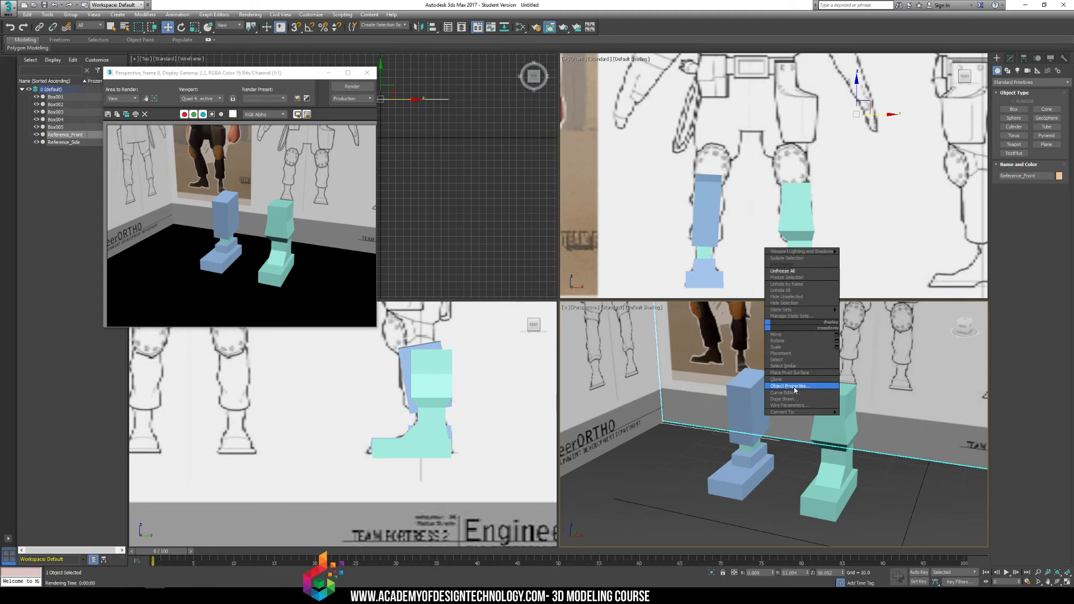
{"action": "left_click", "coordinate": [790, 387]}
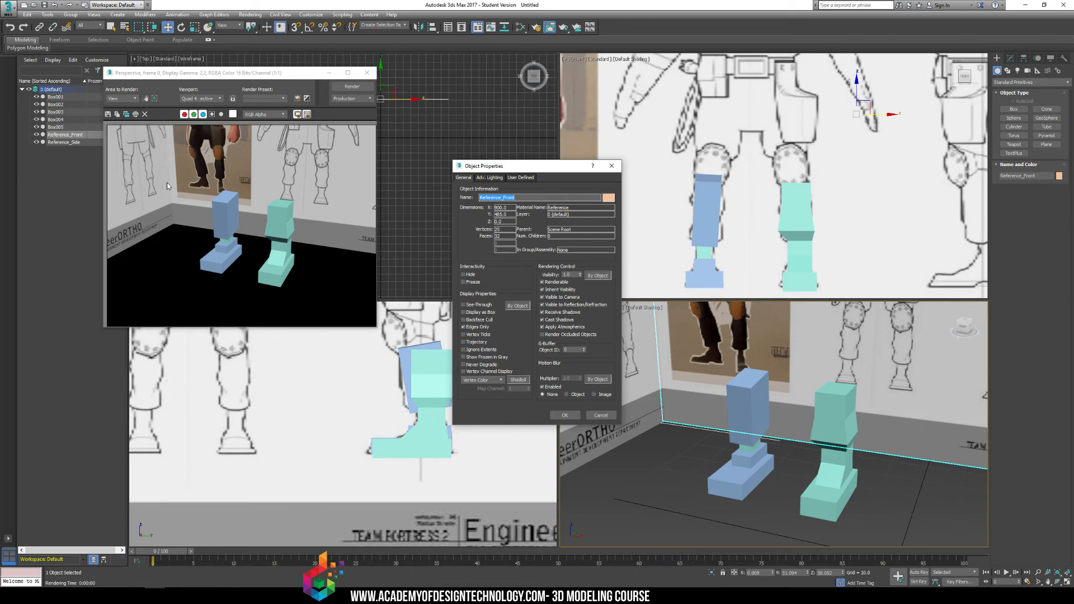
{"action": "left_click", "coordinate": [543, 282]}
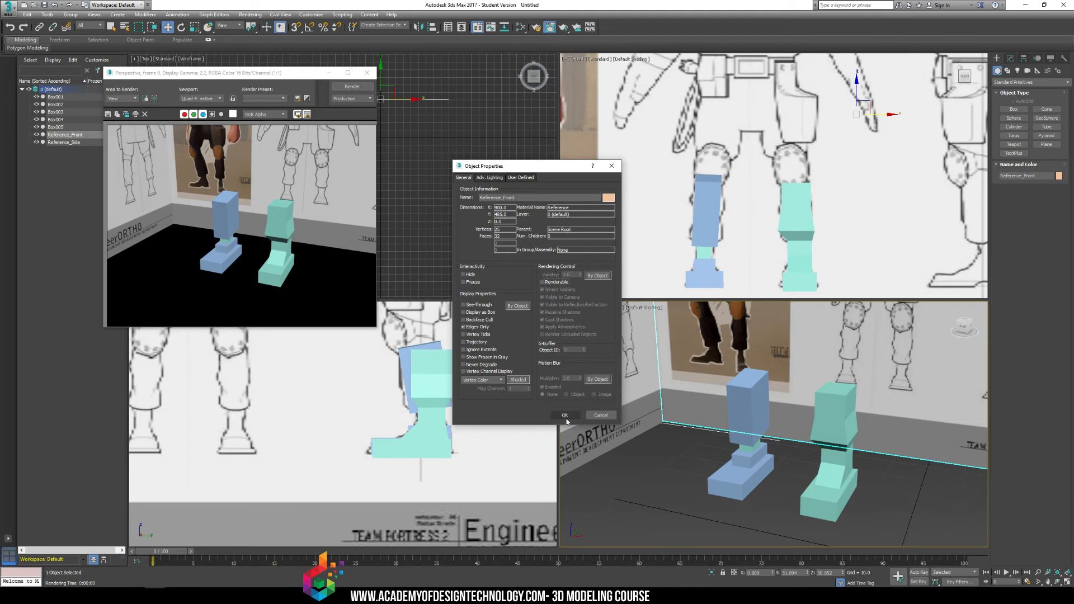
{"action": "left_click", "coordinate": [564, 415]}
Turn off the Renderable property of the Reference_Side plane in its object properties.
{"action": "left_click", "coordinate": [621, 333]}
{"action": "right_click", "coordinate": [621, 333]}
{"action": "left_click", "coordinate": [644, 390]}
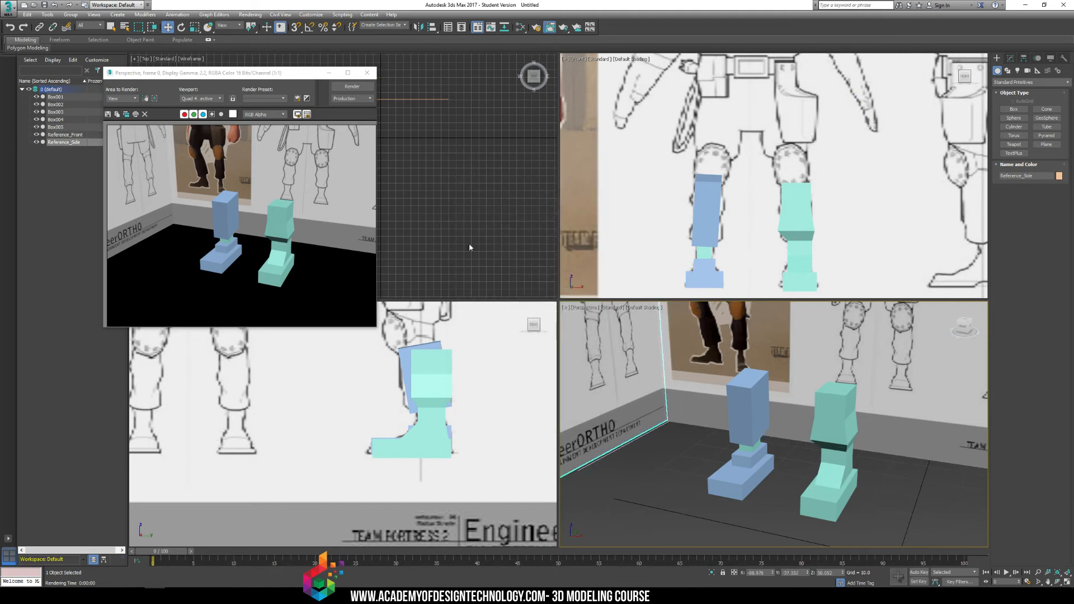
{"action": "left_click", "coordinate": [542, 282]}
{"action": "left_click", "coordinate": [564, 415]}
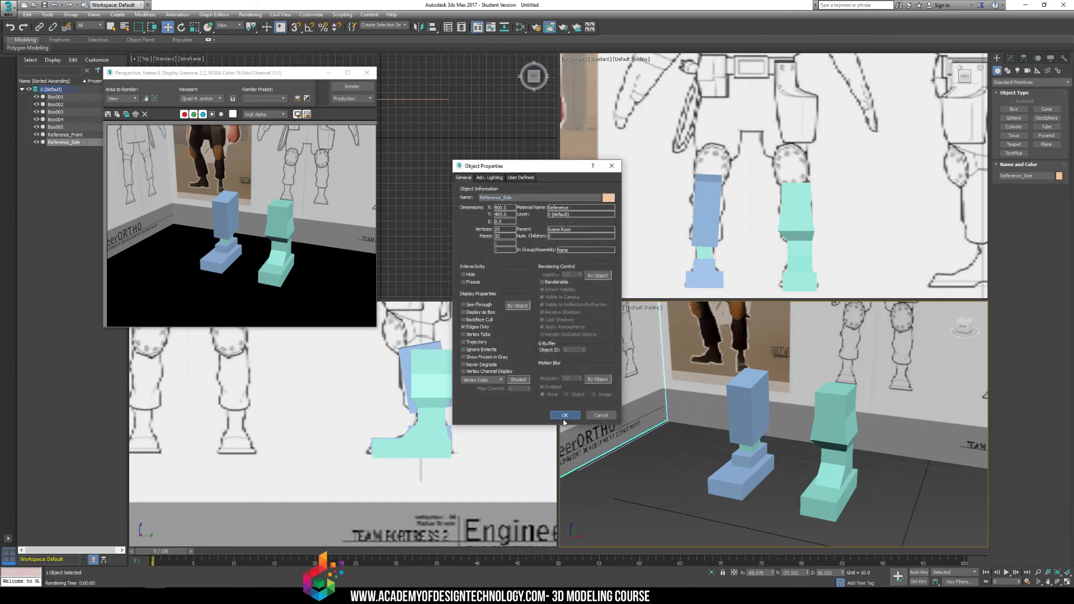
Select both reference planes and freeze them again.
{"action": "left_click", "coordinate": [713, 340], "text": "ctrl"}
{"action": "right_click", "coordinate": [713, 339]}
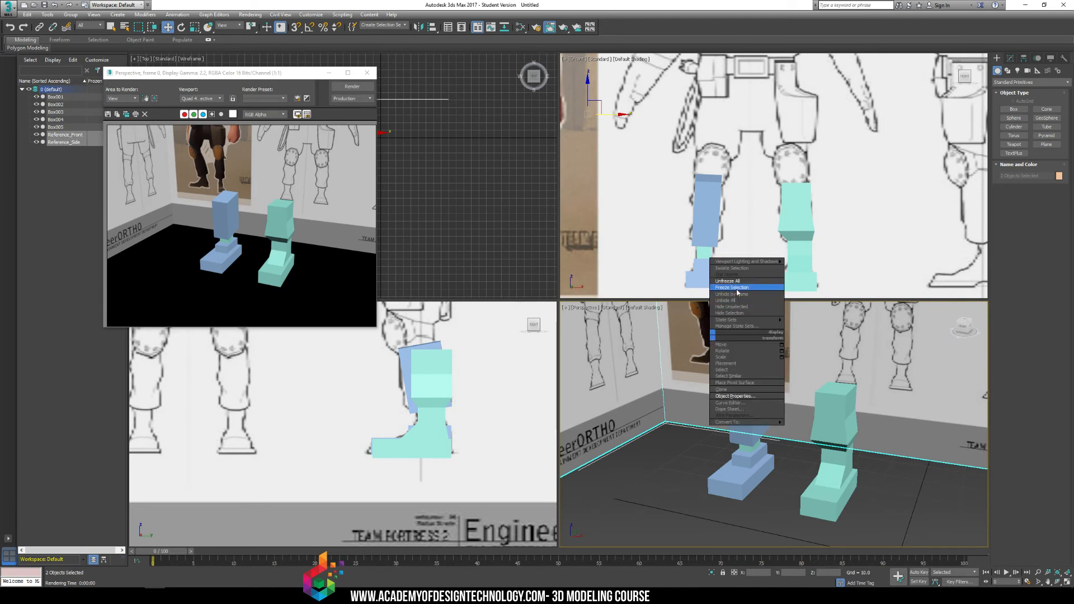
{"action": "left_click", "coordinate": [732, 287]}
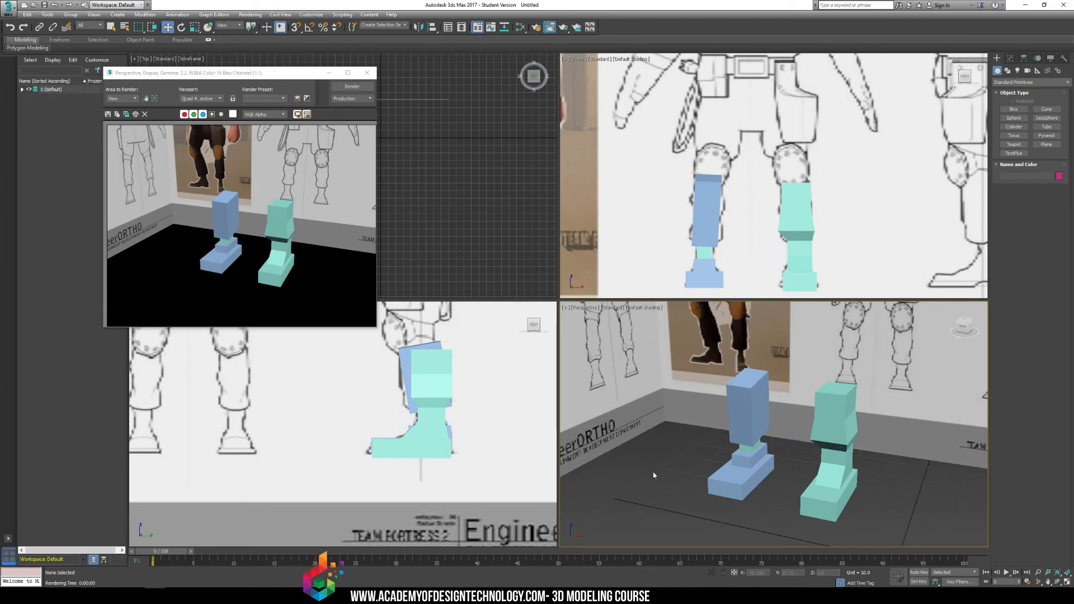
Render the Perspective view to check the legs without the reference planes, and close the rendered frame.
{"action": "key", "text": "shift+q"}
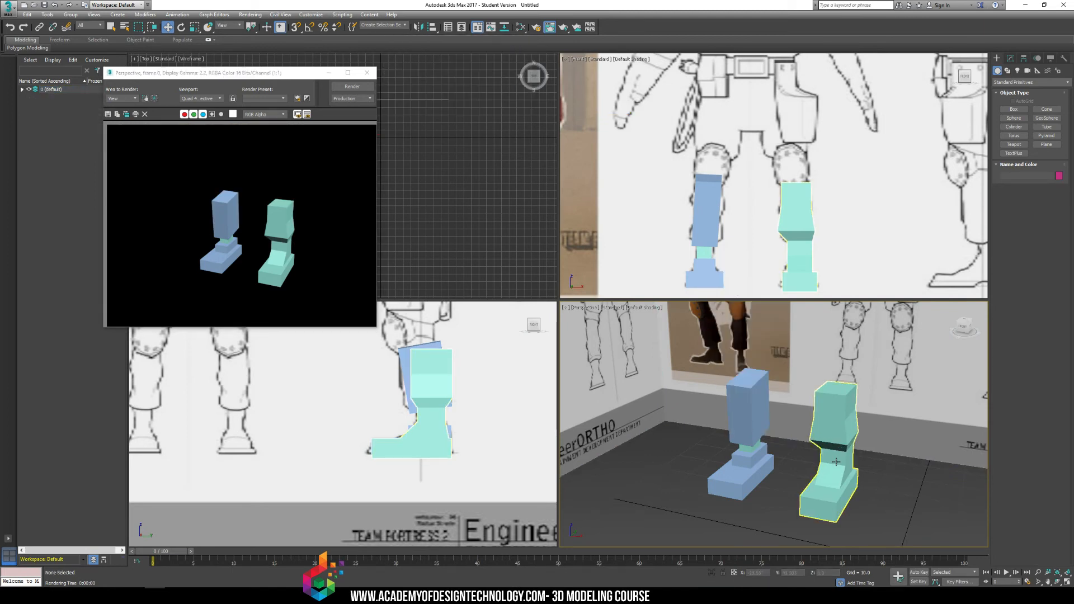
{"action": "middle_click_drag", "start_coordinate": [818, 372], "coordinate": [785, 354]}
{"action": "left_click", "coordinate": [367, 73]}
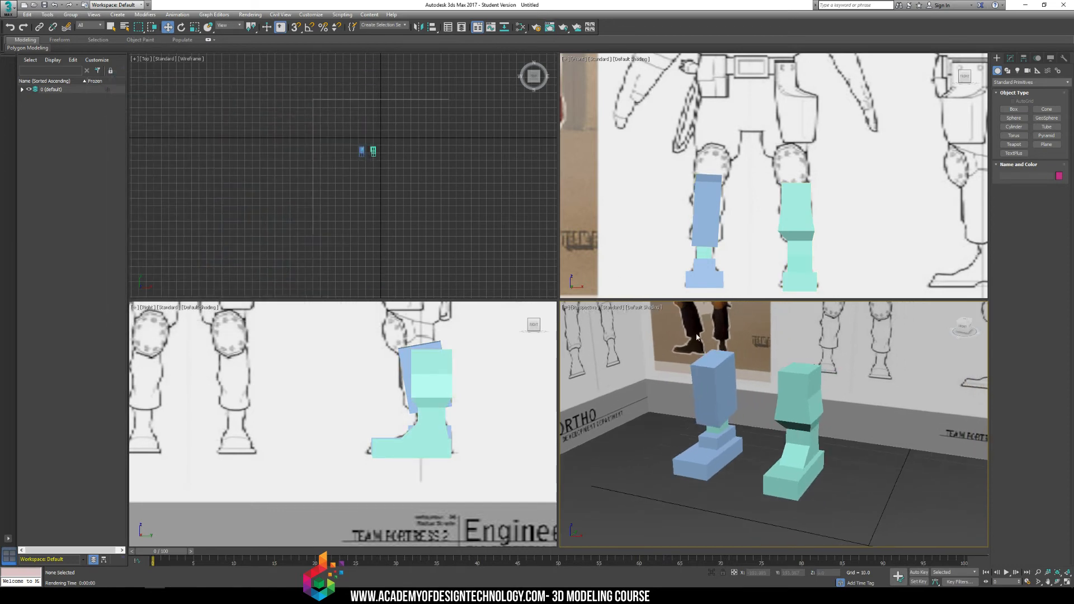
Set the render output size to the HDTV (video) preset at 1920 x 1080 in Render Setup.
{"action": "left_click", "coordinate": [250, 15]}
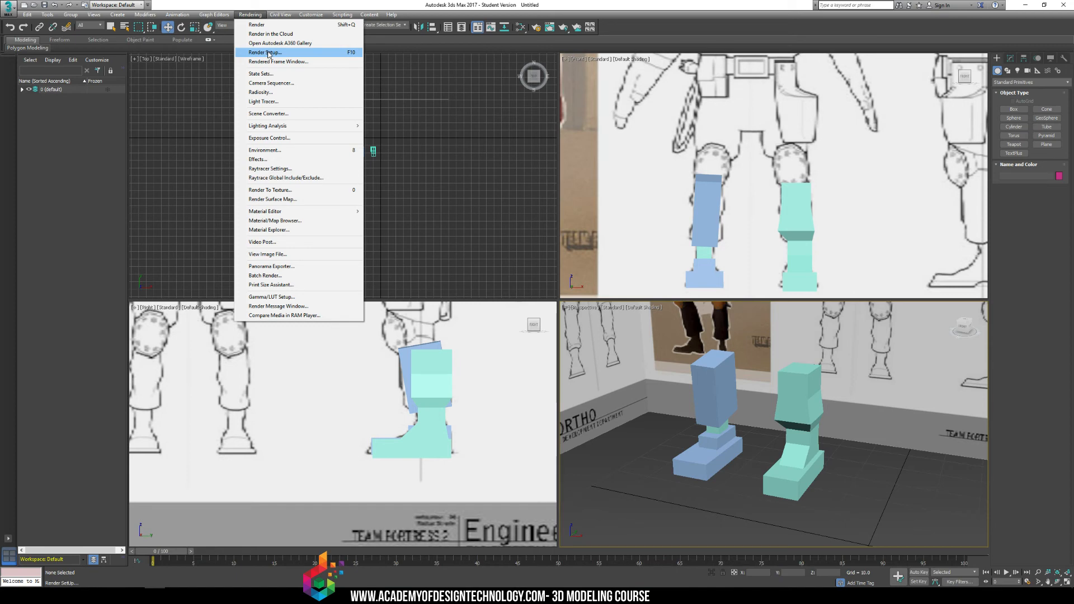
{"action": "left_click", "coordinate": [268, 53]}
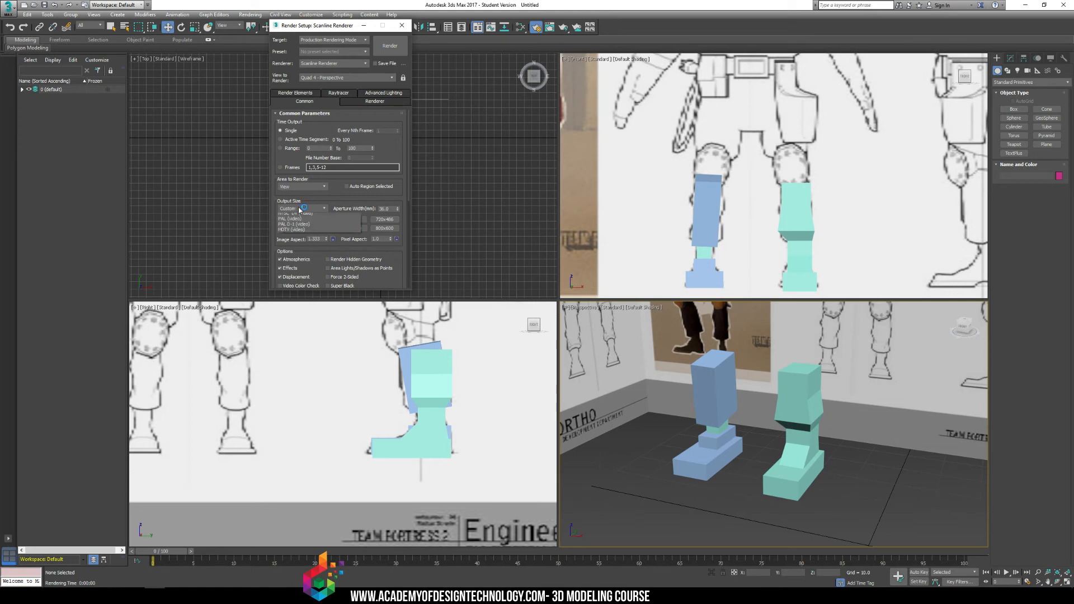
{"action": "left_click", "coordinate": [301, 209]}
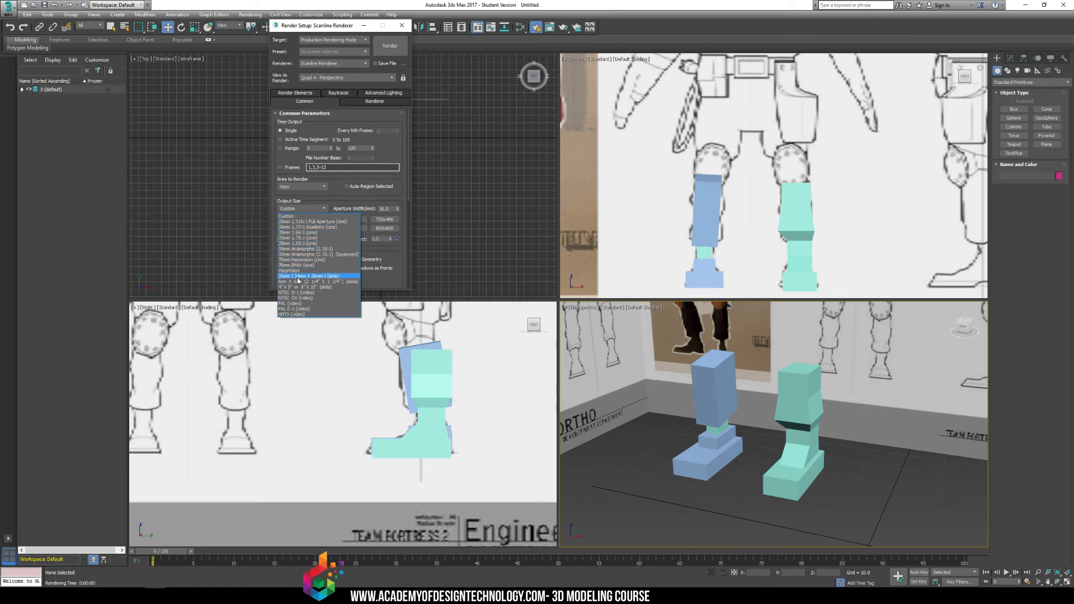
{"action": "left_click", "coordinate": [295, 314]}
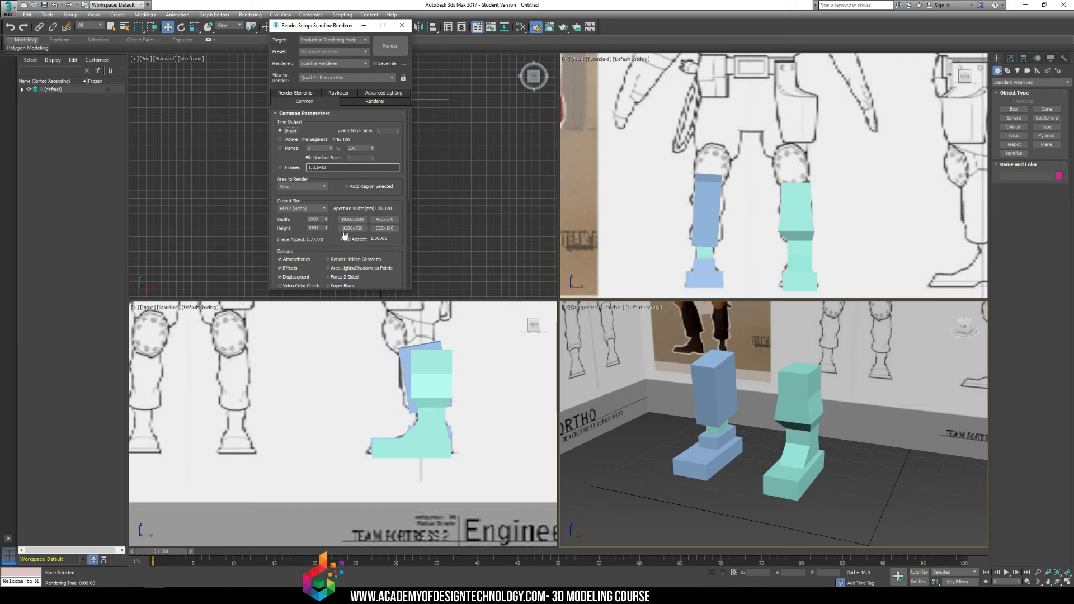
Render the Perspective view at the HDTV size and reposition the rendered frame window to view the whole image.
{"action": "left_click", "coordinate": [648, 456]}
{"action": "key", "text": "shift+q"}
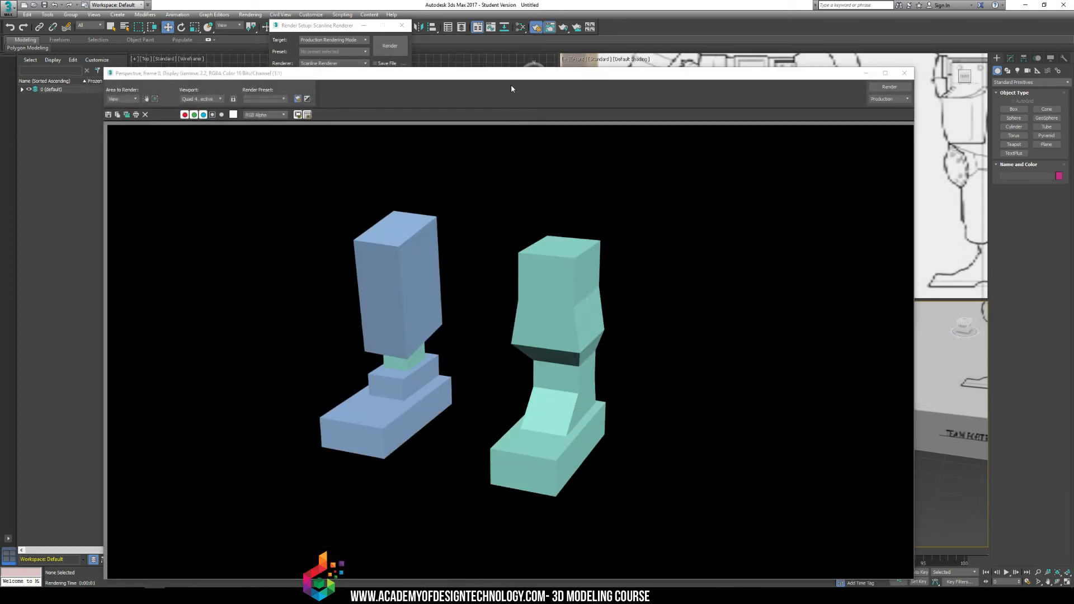
{"action": "left_click_drag", "start_coordinate": [520, 77], "coordinate": [514, 44]}
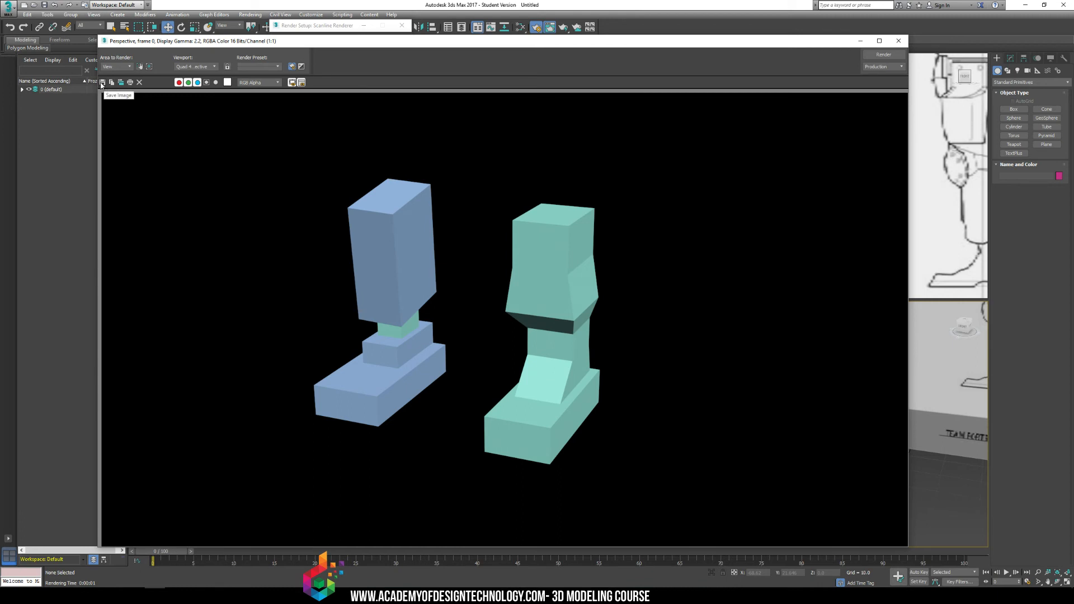
Save the rendered image to the Desktop as a PNG named footrender, using RGB 48 bit colour with the alpha channel.
{"action": "left_click", "coordinate": [102, 83]}
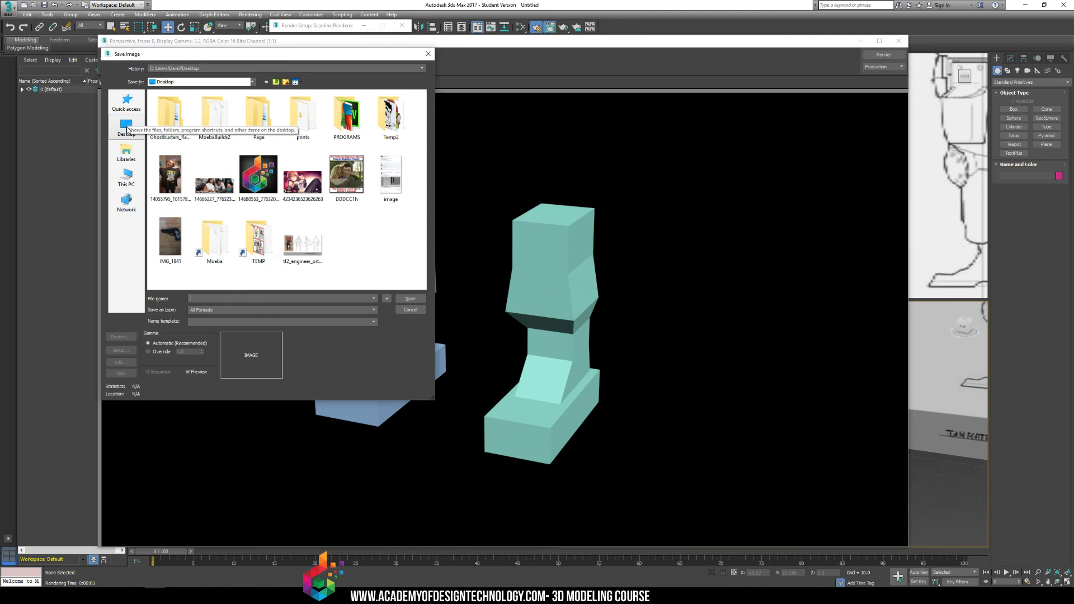
{"action": "left_click", "coordinate": [127, 128]}
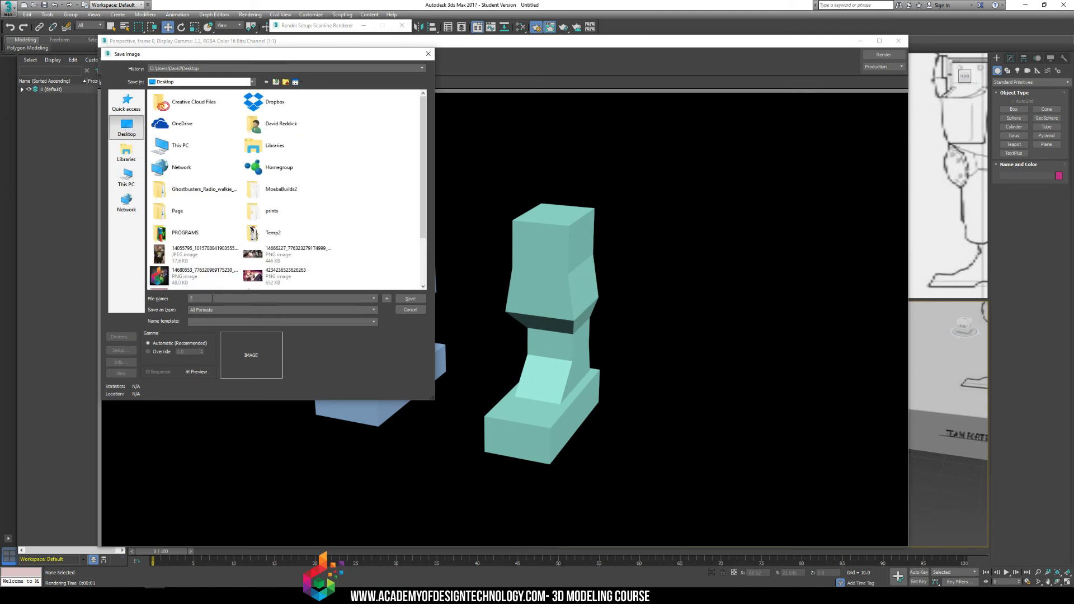
{"action": "type", "text": "footrender"}
{"action": "left_click", "coordinate": [226, 310]}
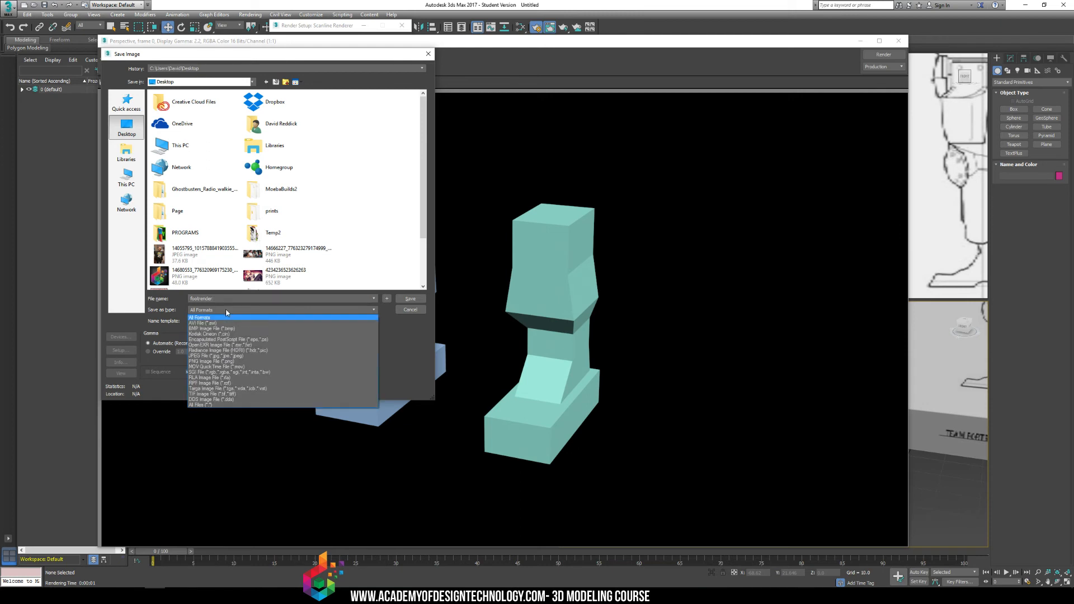
{"action": "left_click", "coordinate": [225, 362]}
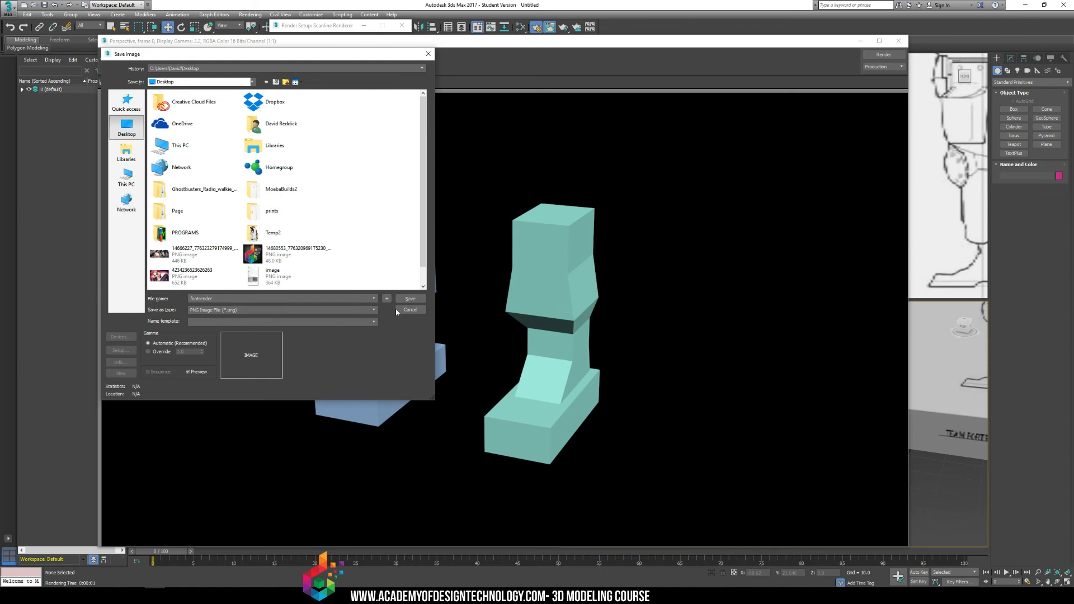
{"action": "left_click", "coordinate": [410, 298]}
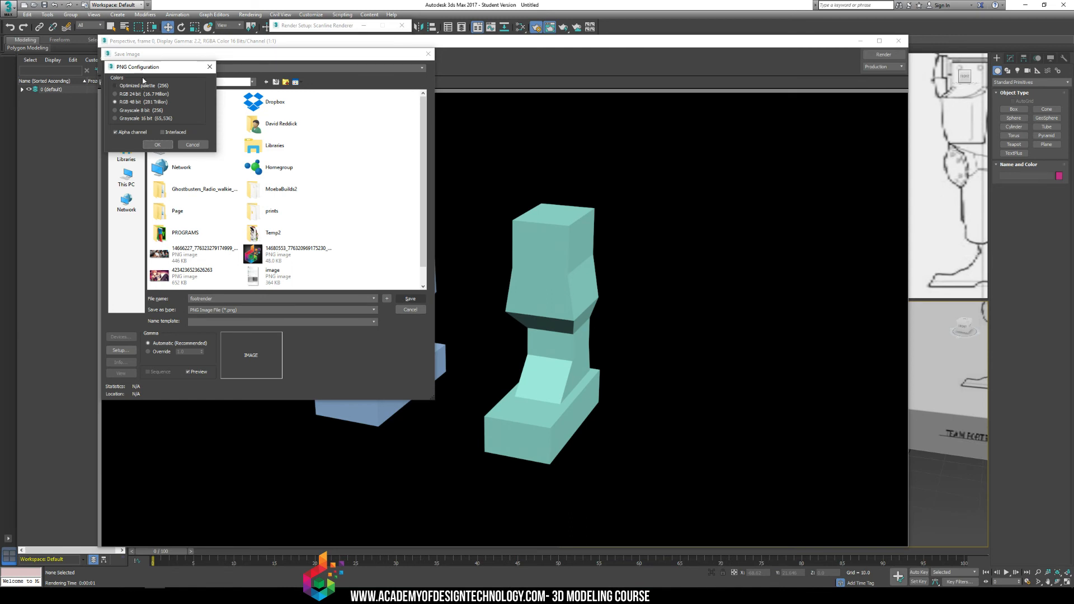
{"action": "left_click_drag", "start_coordinate": [147, 69], "coordinate": [327, 295]}
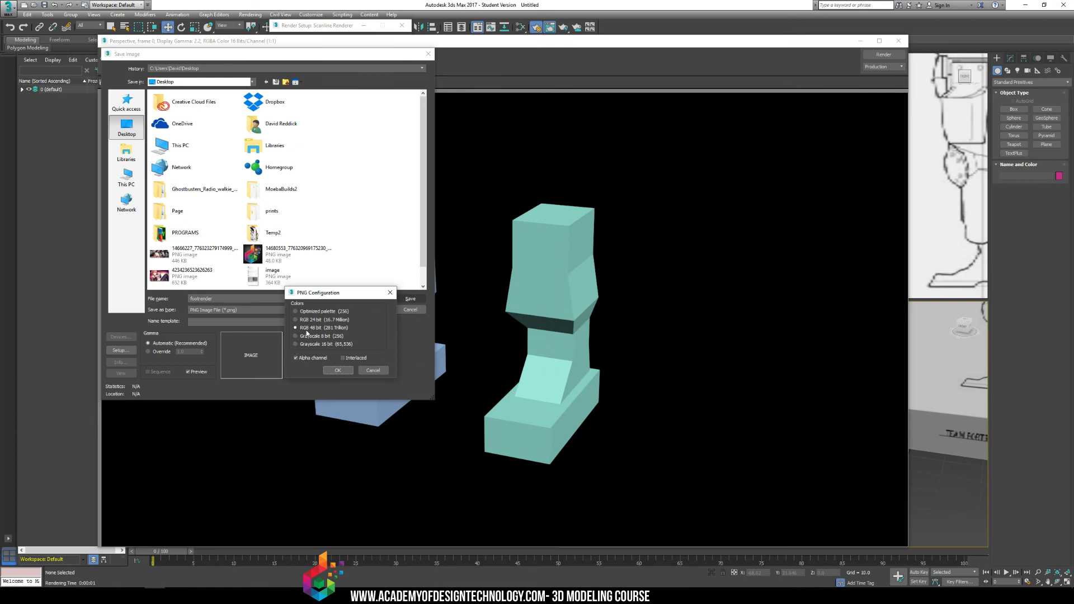
{"action": "left_click", "coordinate": [340, 371]}
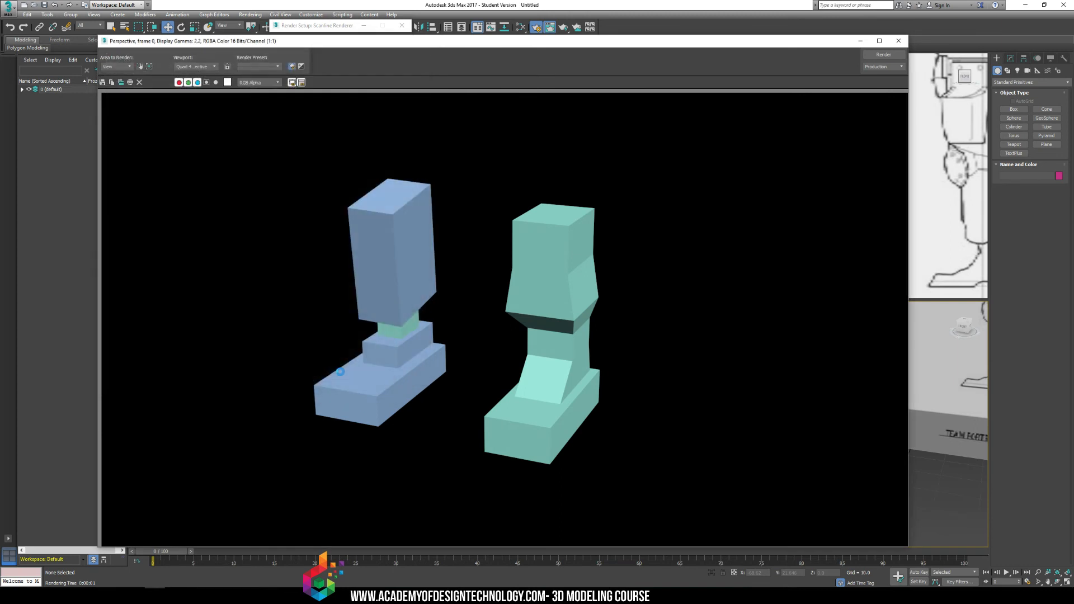
Open the saved footrender image from the desktop in Windows Photo Viewer to inspect it, and close the viewer.
{"action": "left_click_drag", "start_coordinate": [417, 2], "coordinate": [488, 61]}
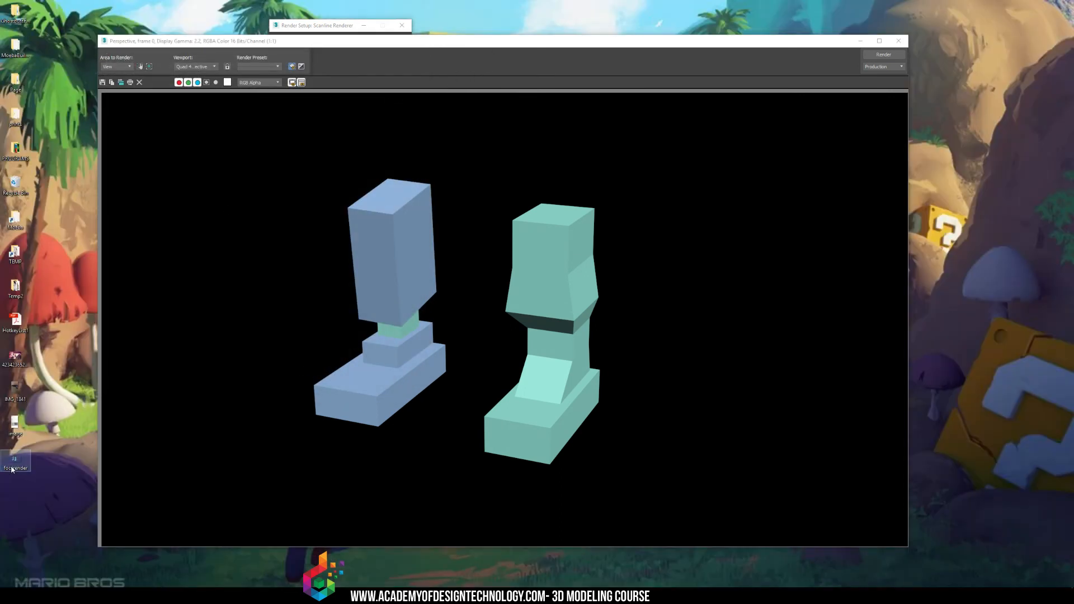
{"action": "left_click_drag", "start_coordinate": [1073, 95], "coordinate": [291, 0]}
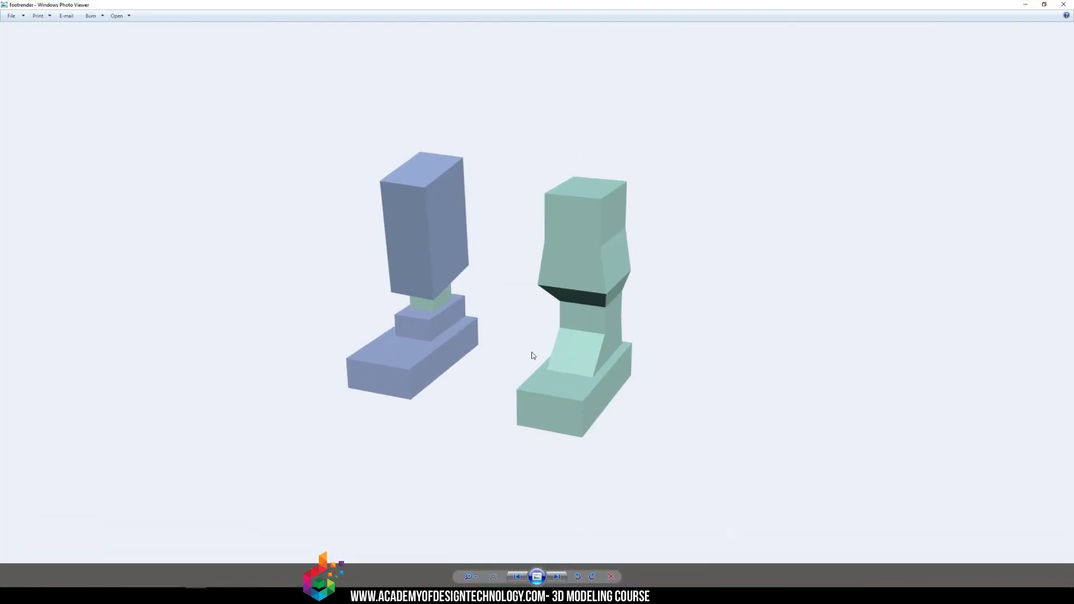
{"action": "left_click_drag", "start_coordinate": [548, 3], "coordinate": [314, 63]}
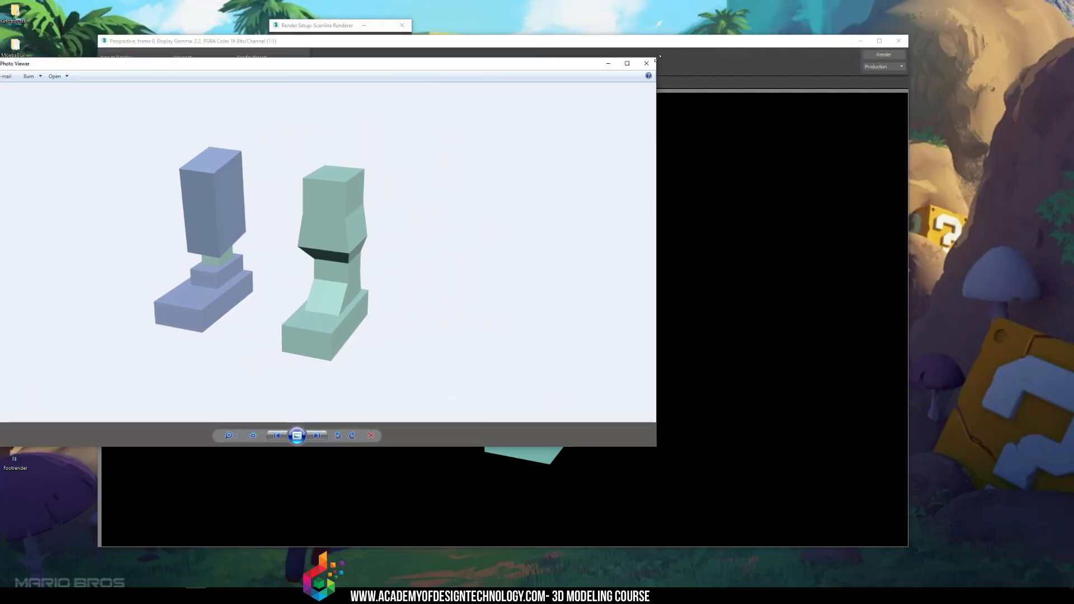
{"action": "left_click", "coordinate": [664, 56]}
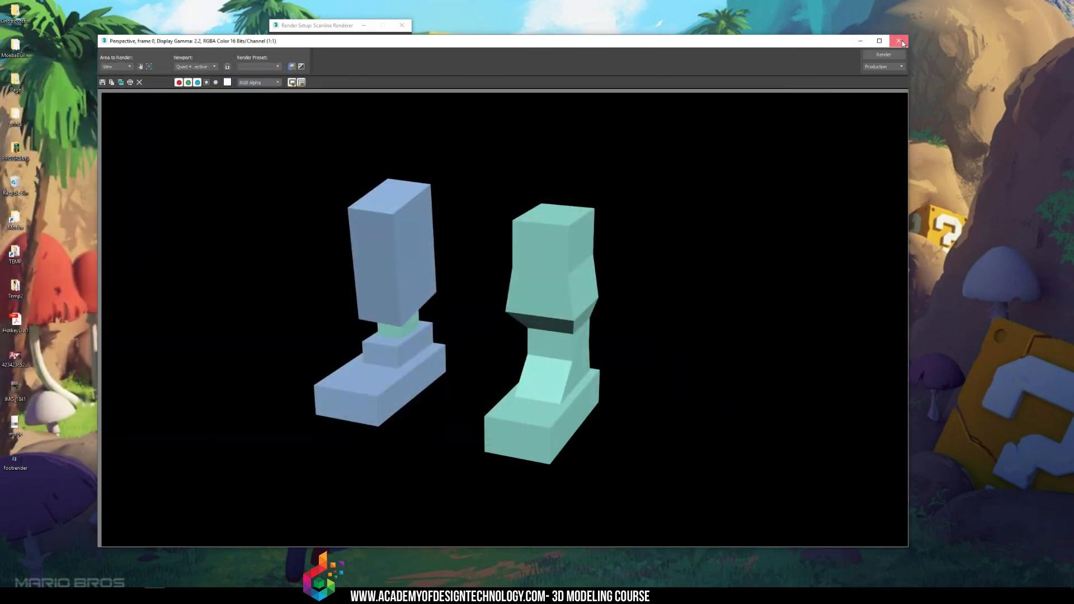
Close the rendered frame and Render Setup windows, and return to 3ds Max in a maximized window.
{"action": "left_click", "coordinate": [899, 41]}
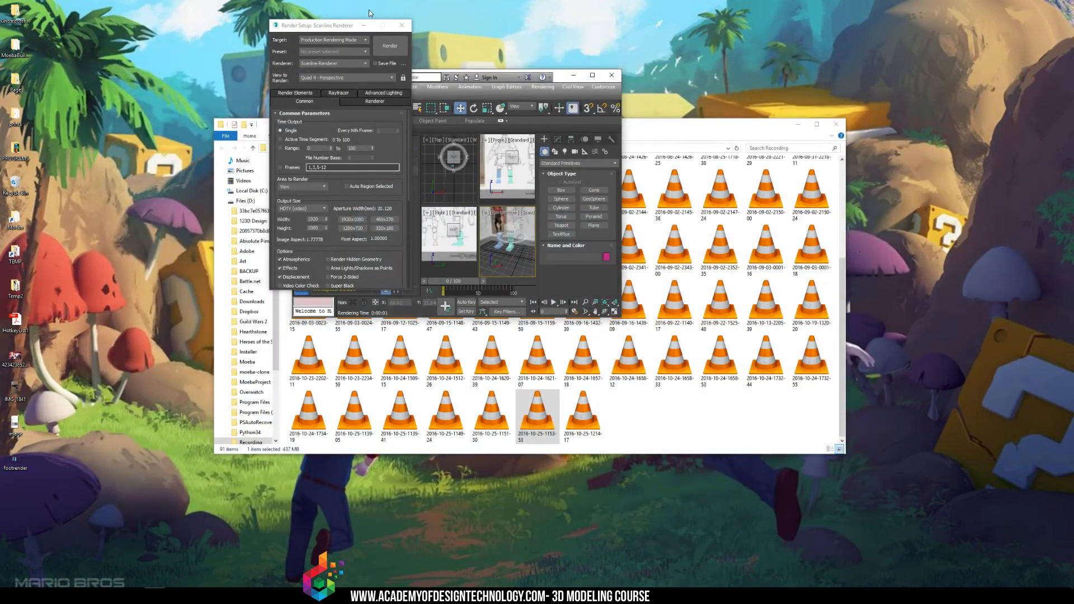
{"action": "left_click", "coordinate": [402, 25]}
{"action": "double_click", "coordinate": [352, 76]}
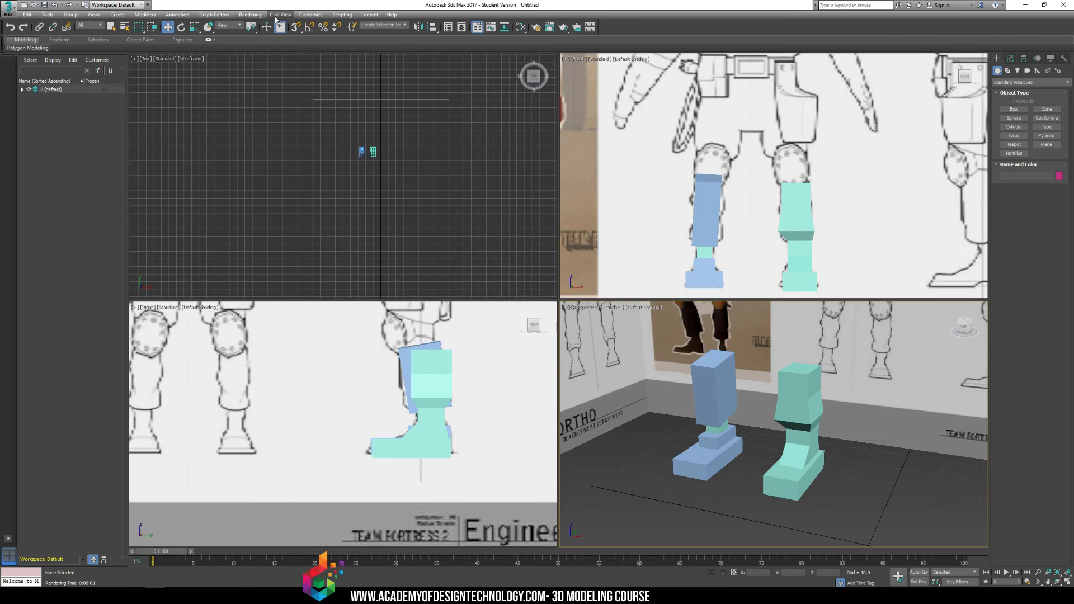
Switch the render output size to Custom and back to HDTV (video) in Render Setup, and close the dialog.
{"action": "left_click", "coordinate": [250, 14]}
{"action": "left_click", "coordinate": [268, 53]}
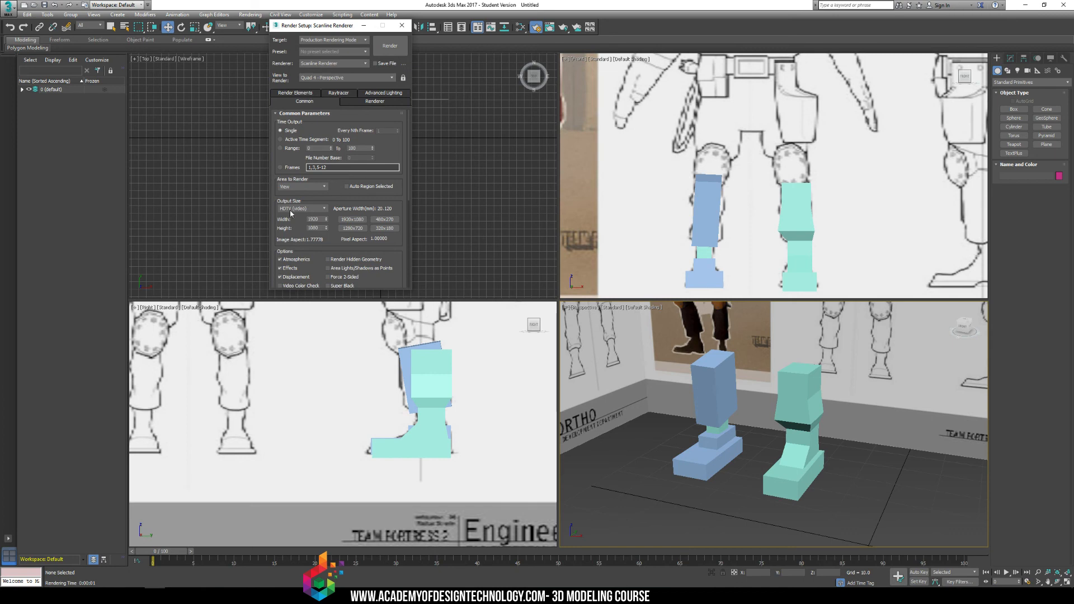
{"action": "left_click", "coordinate": [290, 210]}
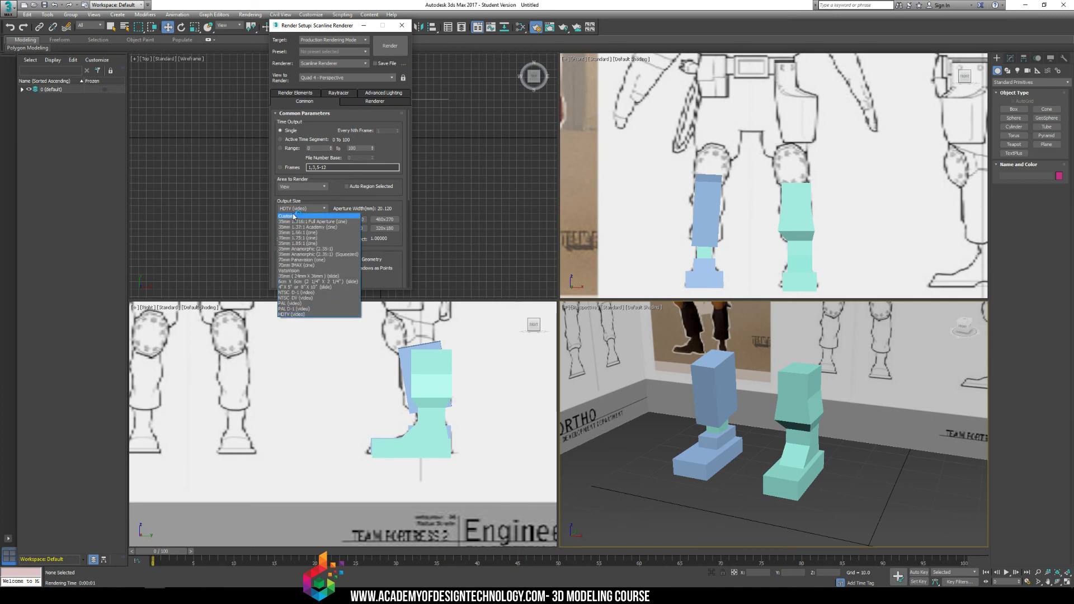
{"action": "left_click", "coordinate": [296, 209]}
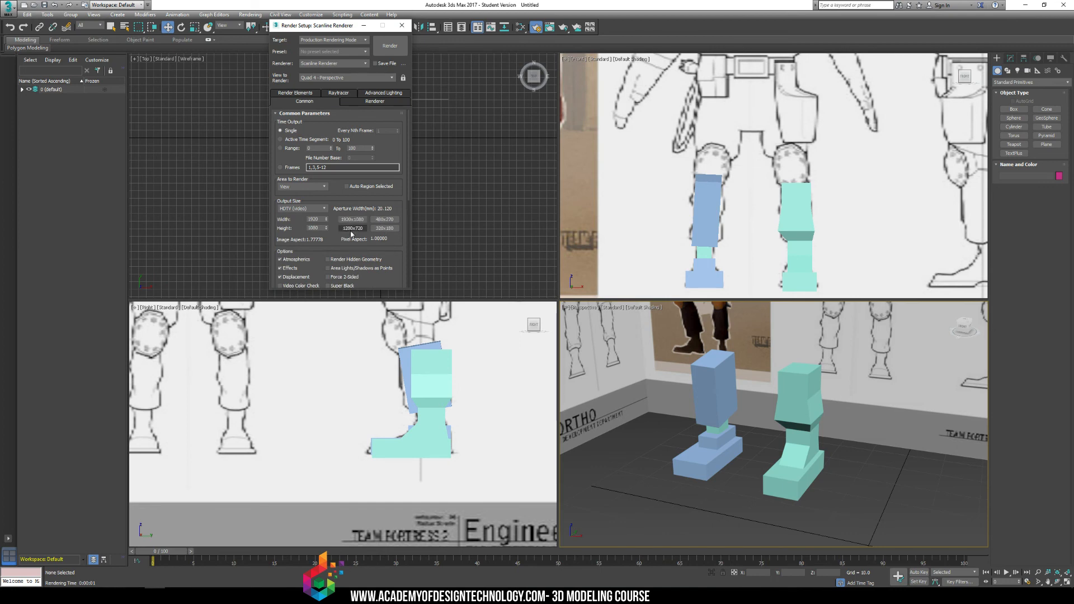
{"action": "left_click", "coordinate": [315, 210]}
{"action": "left_click", "coordinate": [306, 216]}
{"action": "left_click", "coordinate": [296, 209]}
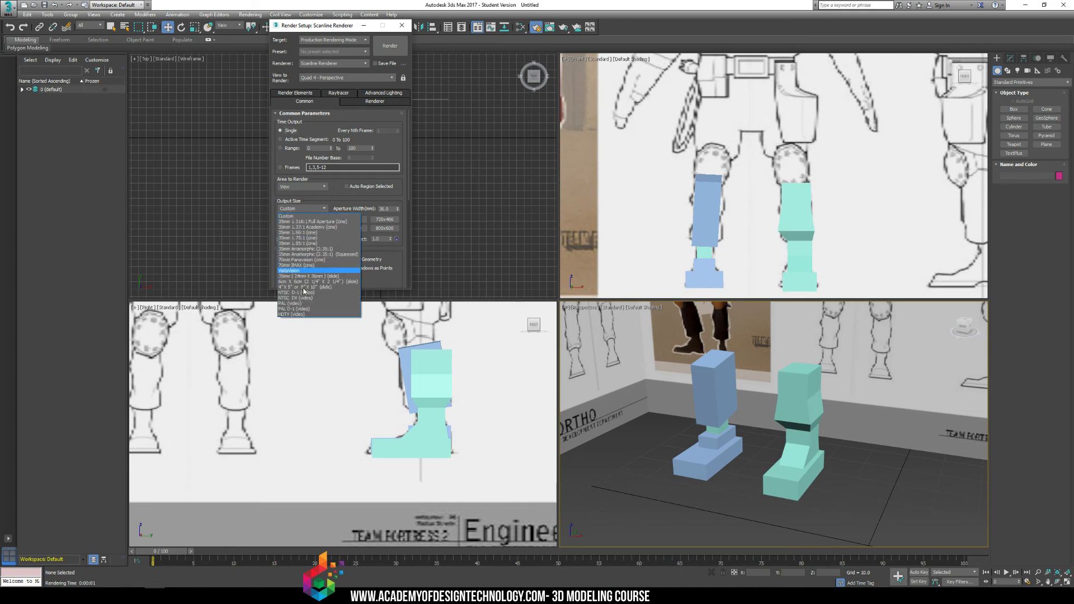
{"action": "left_click", "coordinate": [292, 315]}
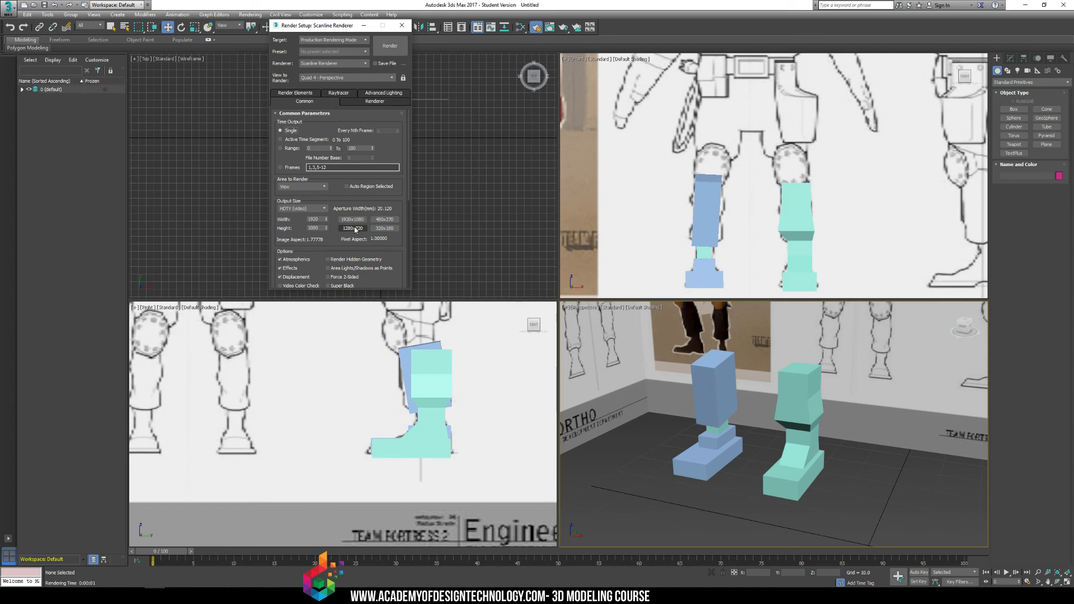
{"action": "left_click", "coordinate": [402, 25]}
{"action": "left_click", "coordinate": [247, 15]}
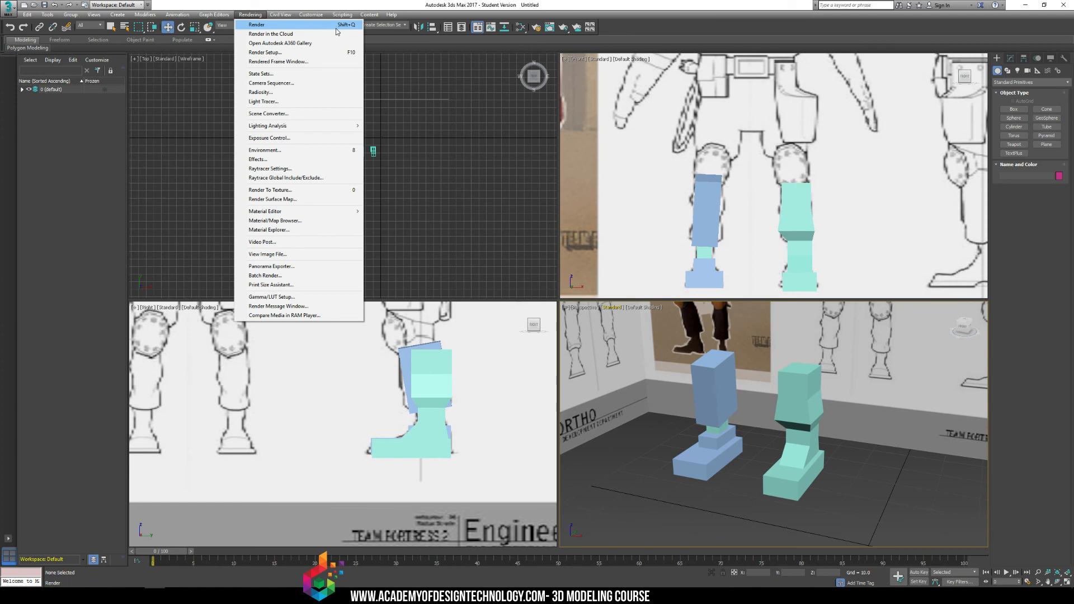
{"action": "left_click", "coordinate": [689, 445]}
{"action": "middle_click_drag", "start_coordinate": [689, 445], "coordinate": [674, 410], "text": "alt"}
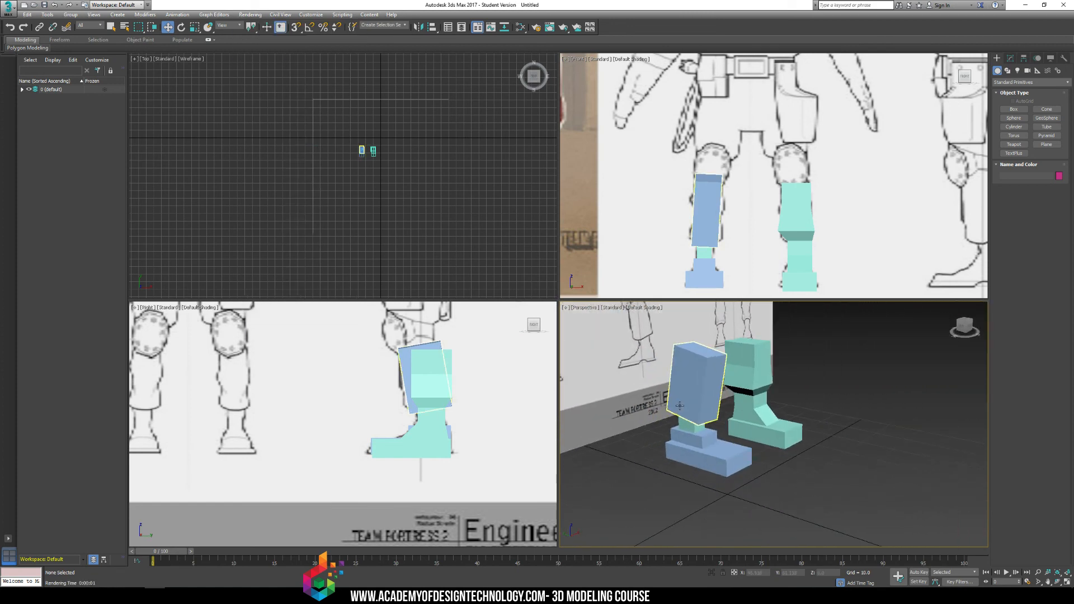
{"action": "key", "text": "shift+w"}
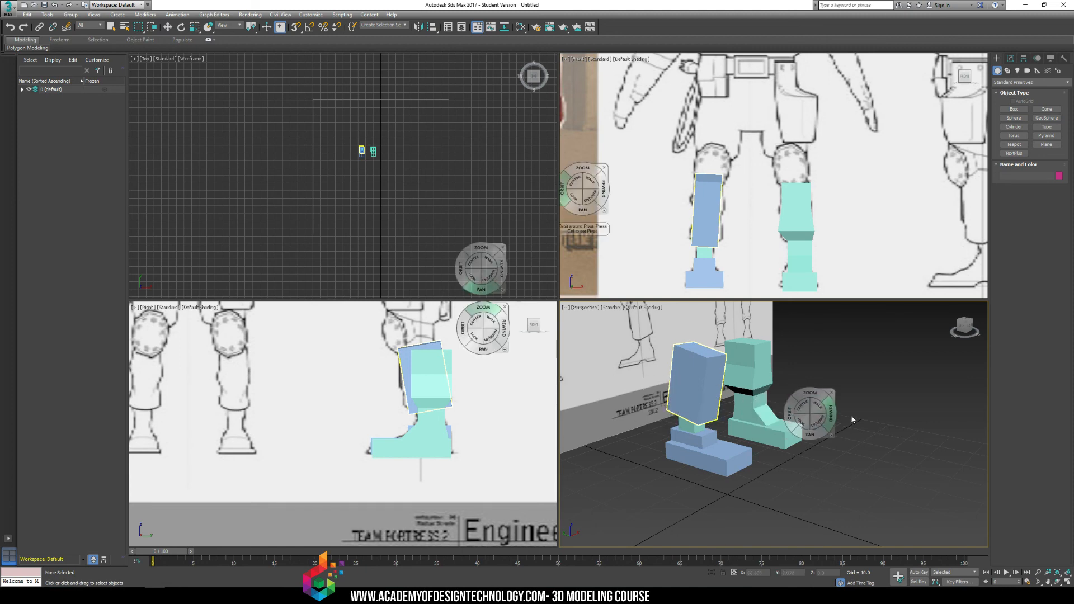
{"action": "left_click", "coordinate": [898, 410]}
{"action": "right_click", "coordinate": [900, 408]}
{"action": "left_click", "coordinate": [895, 415]}
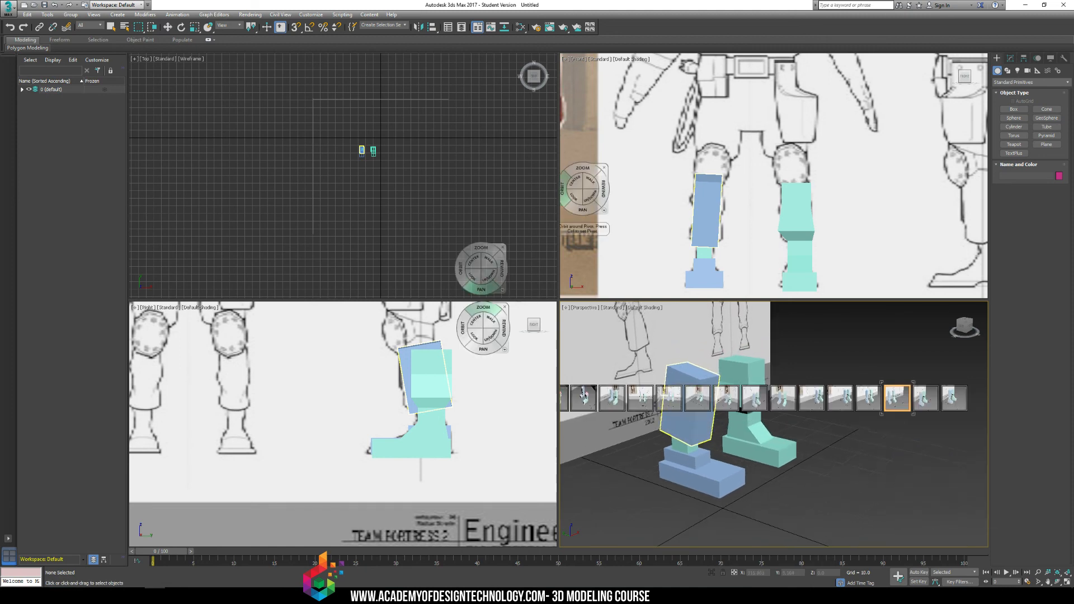
{"action": "left_click", "coordinate": [893, 394]}
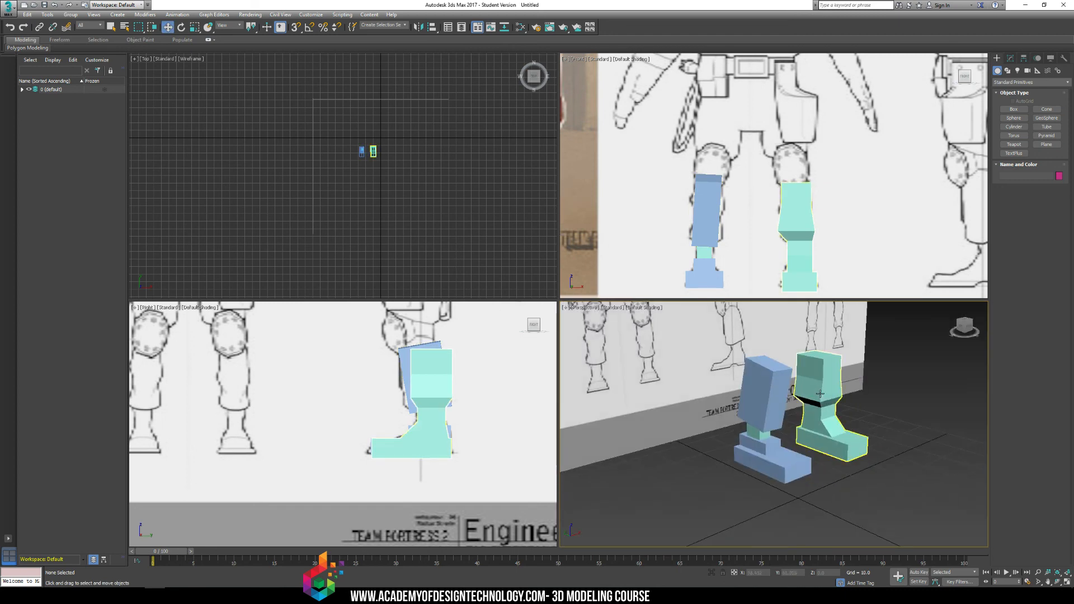
Render the Perspective view of the legs from two different angles, closing the rendered frame after each one.
{"action": "key", "text": "shift+q"}
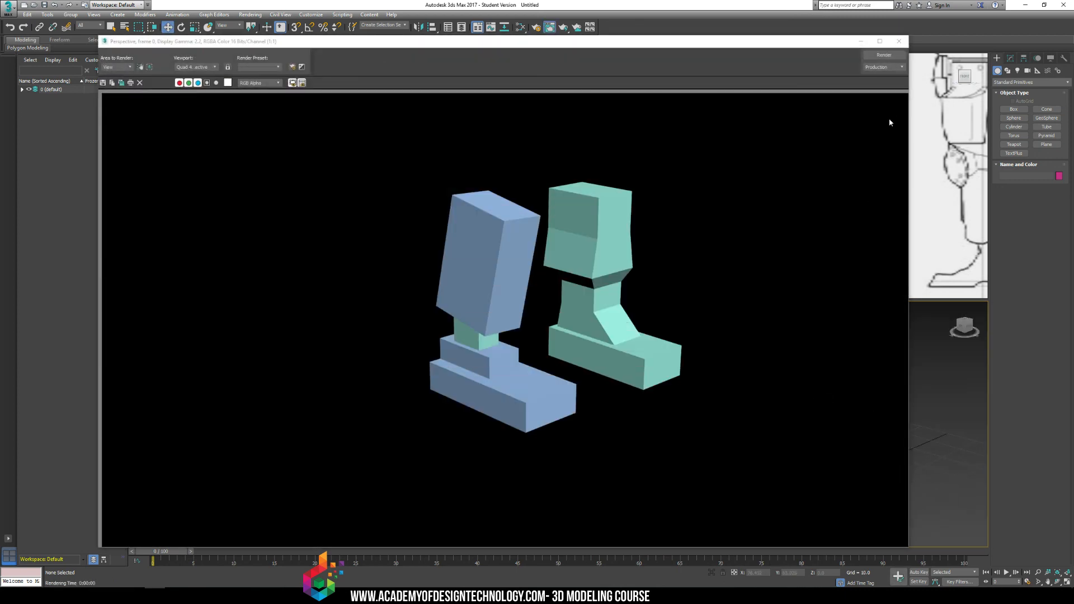
{"action": "left_click", "coordinate": [899, 41]}
{"action": "middle_click_drag", "start_coordinate": [801, 305], "coordinate": [786, 404], "text": "alt"}
{"action": "key", "text": "shift+q"}
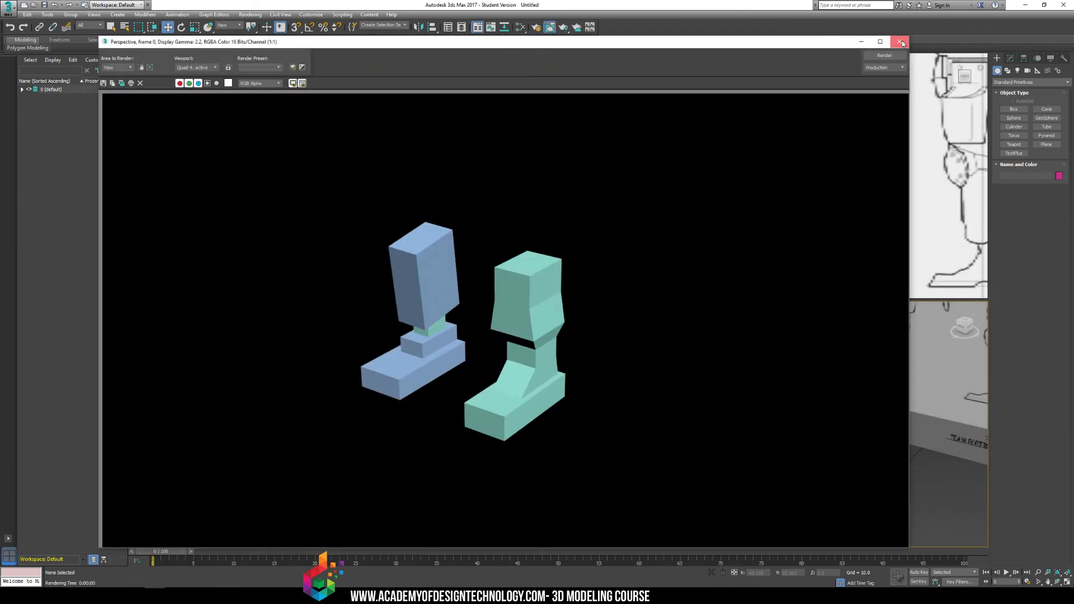
{"action": "left_click", "coordinate": [899, 42]}
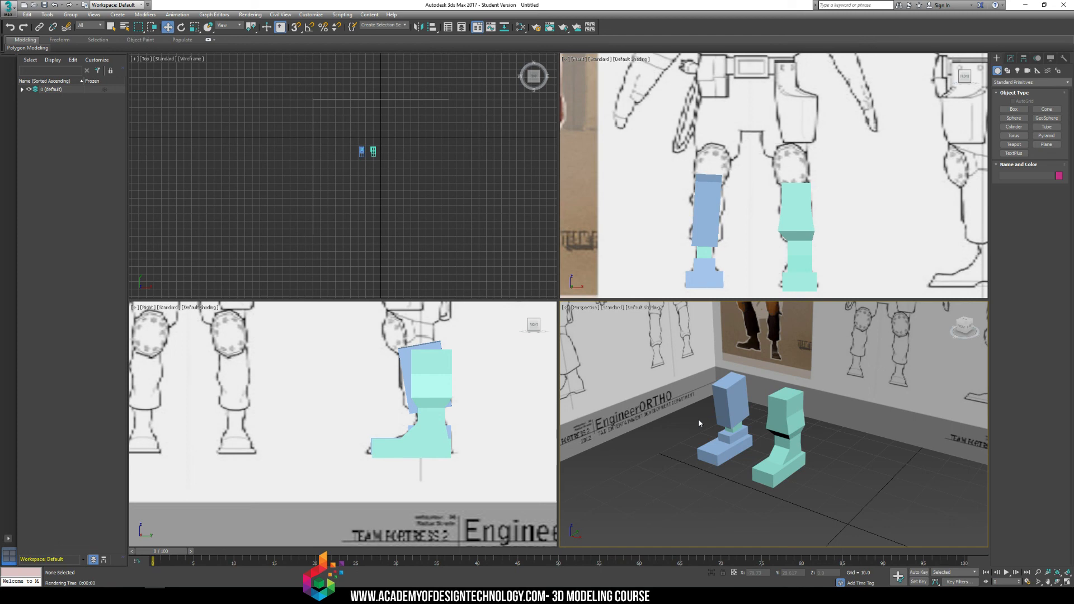
Select the one-piece teal leg in the Perspective view.
{"action": "left_click", "coordinate": [762, 438]}
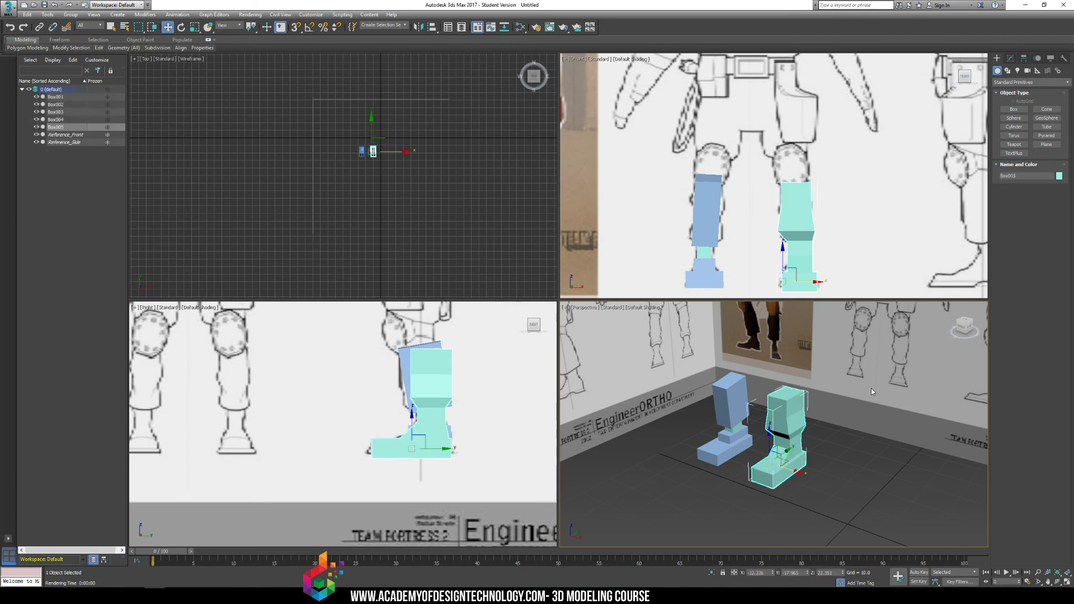